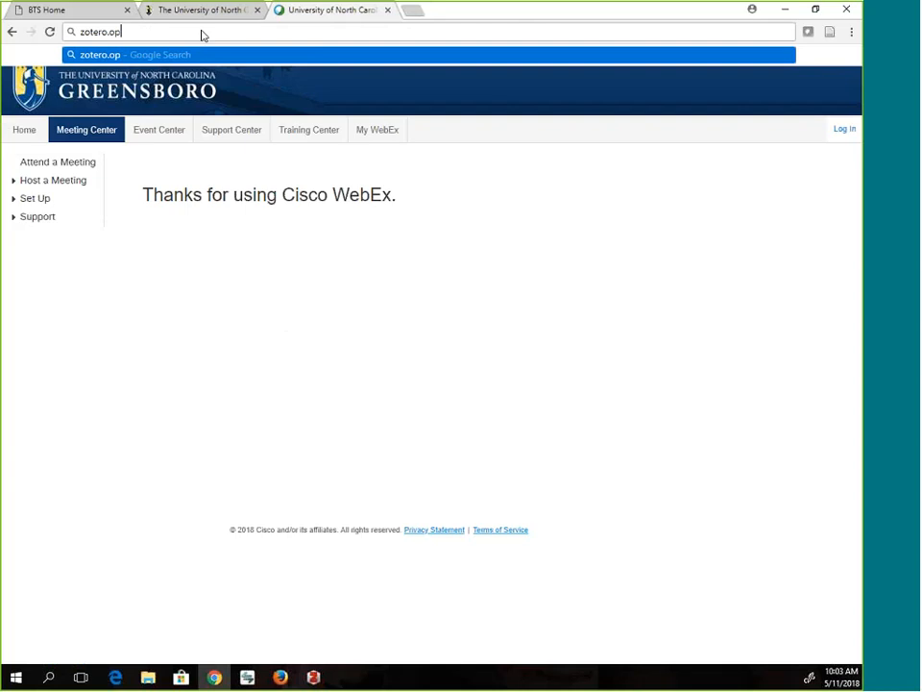
# Go to zotero.org, look at its login page and open the Zotero downloads page
pyautogui.press('Return')
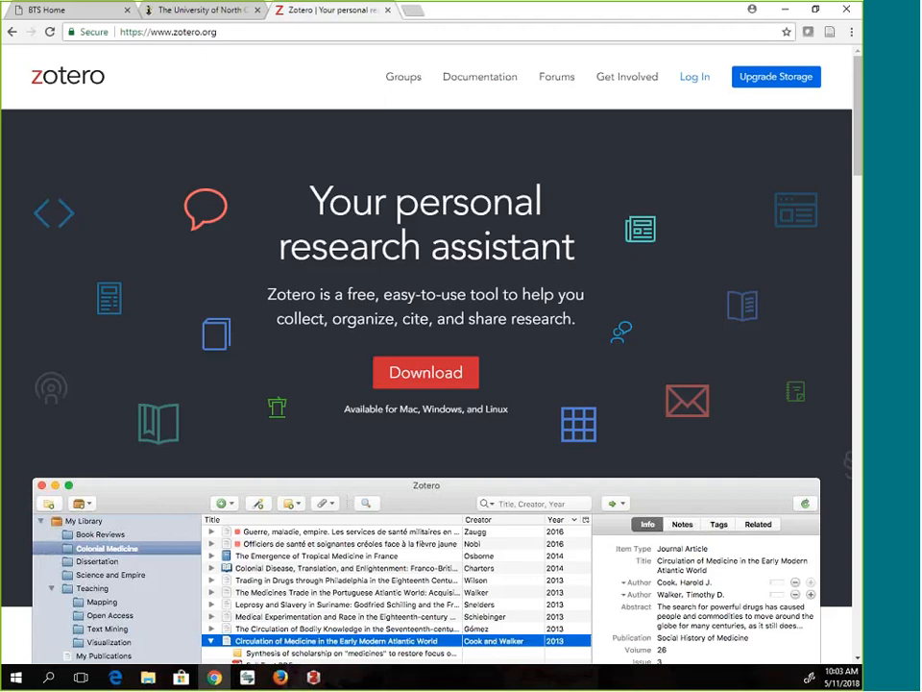
pyautogui.click(694, 84)
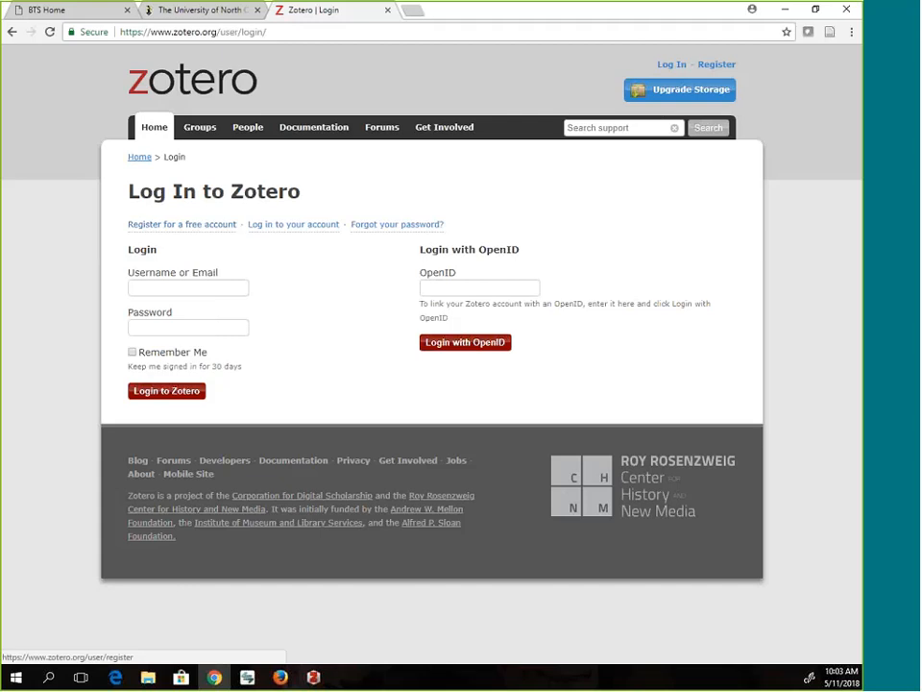
pyautogui.click(154, 131)
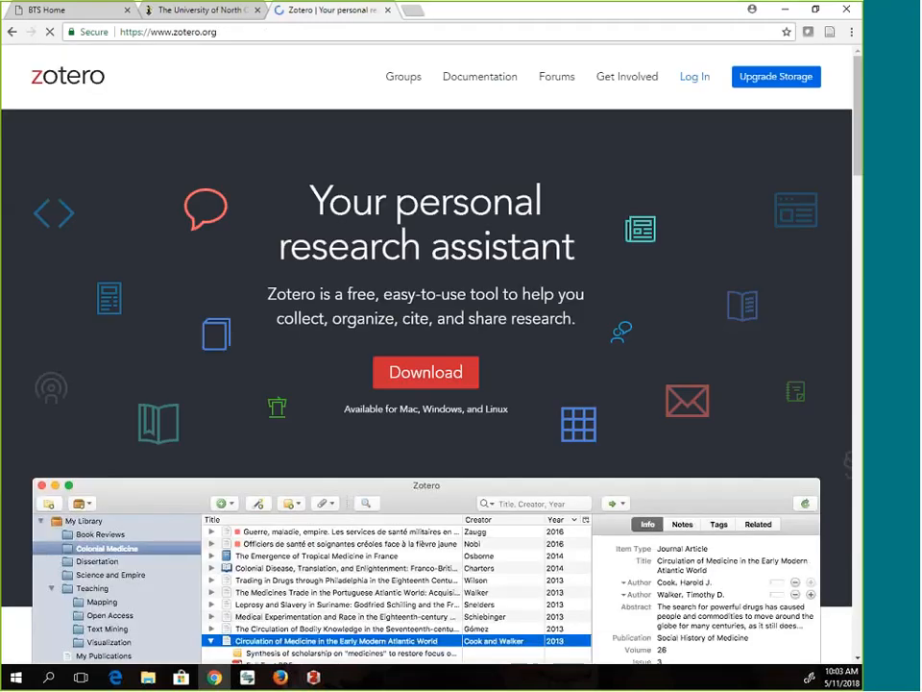
pyautogui.click(437, 374)
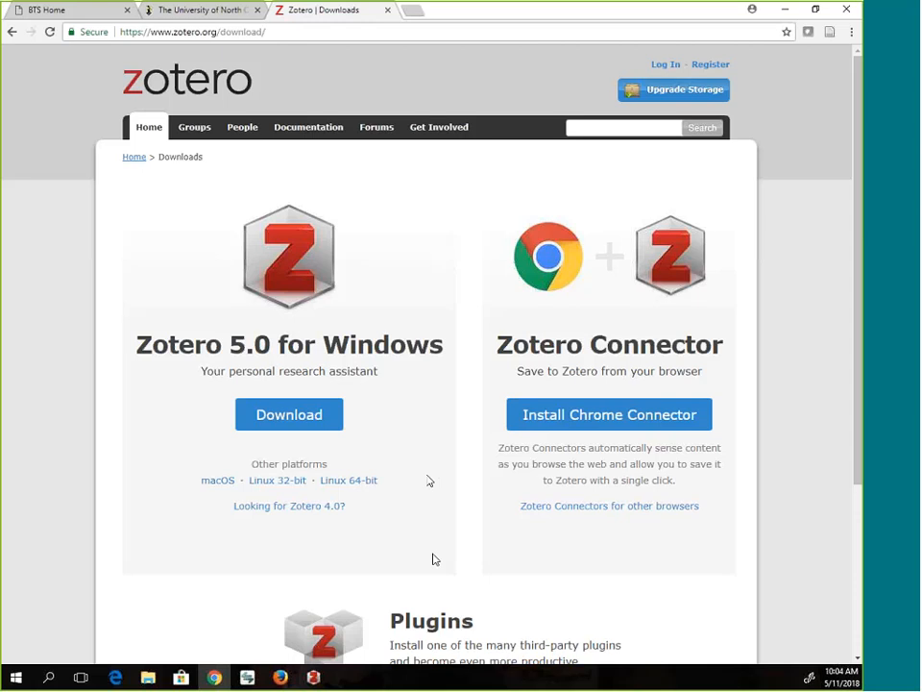
# Switch to the Zotero desktop app and sync the library with zotero.org
pyautogui.moveTo(313, 680)
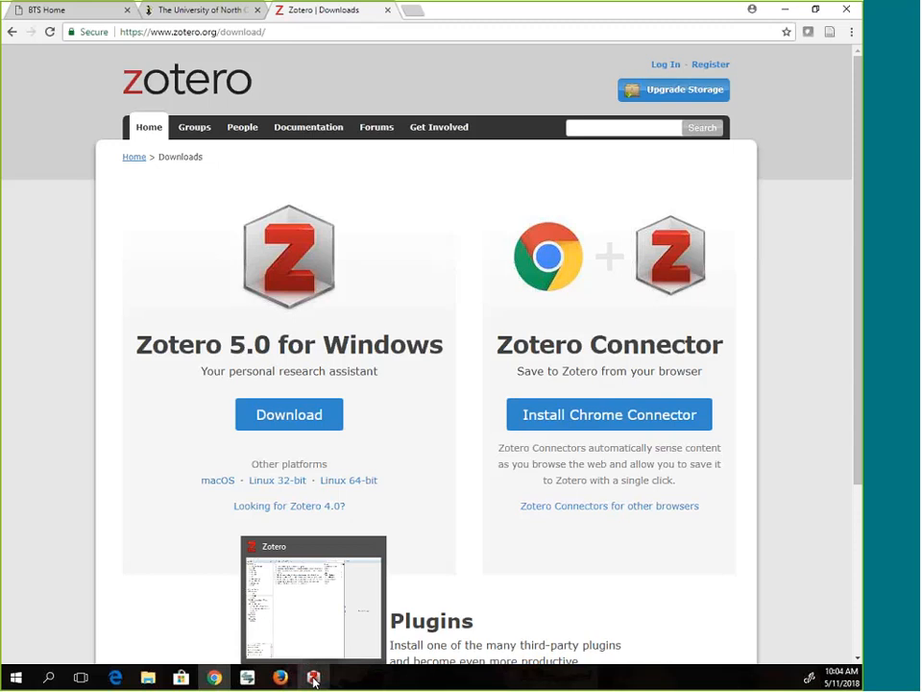
pyautogui.click(314, 678)
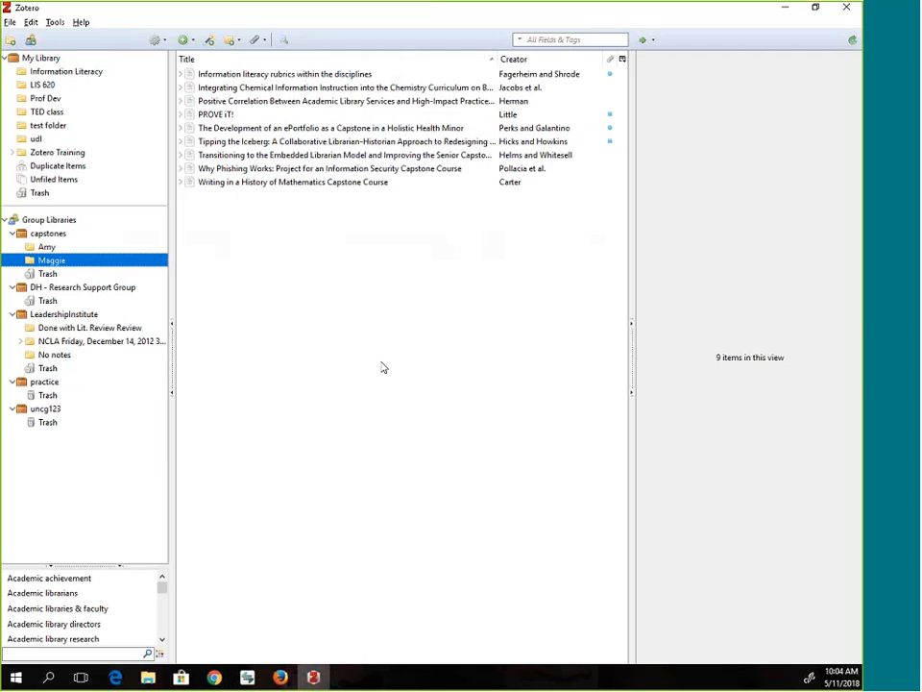
pyautogui.click(853, 43)
pyautogui.click(853, 40)
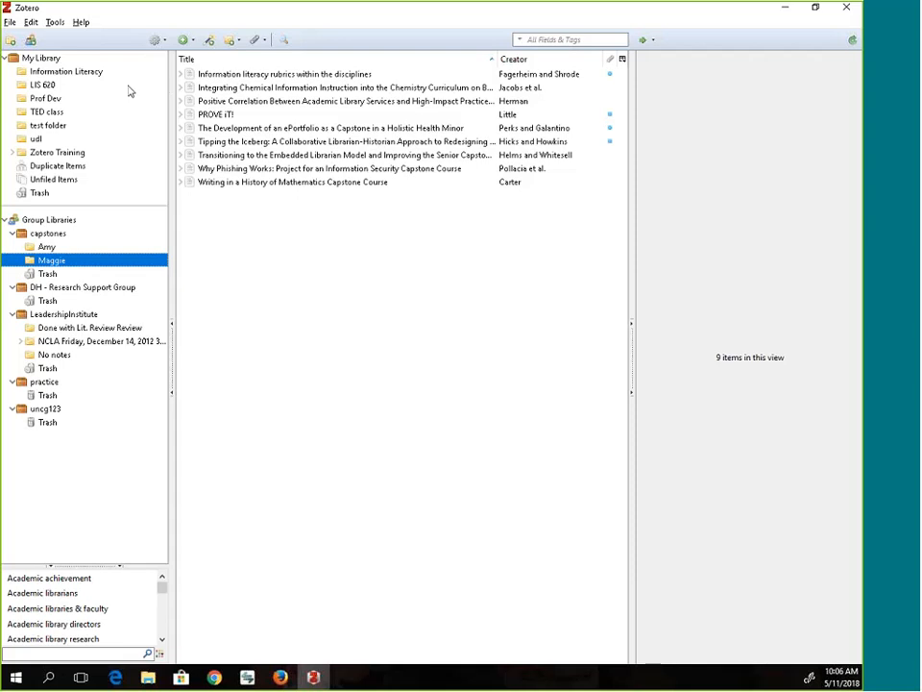
# View the contents of the TED class and test folder collections and of the Unfiled Items
pyautogui.click(53, 114)
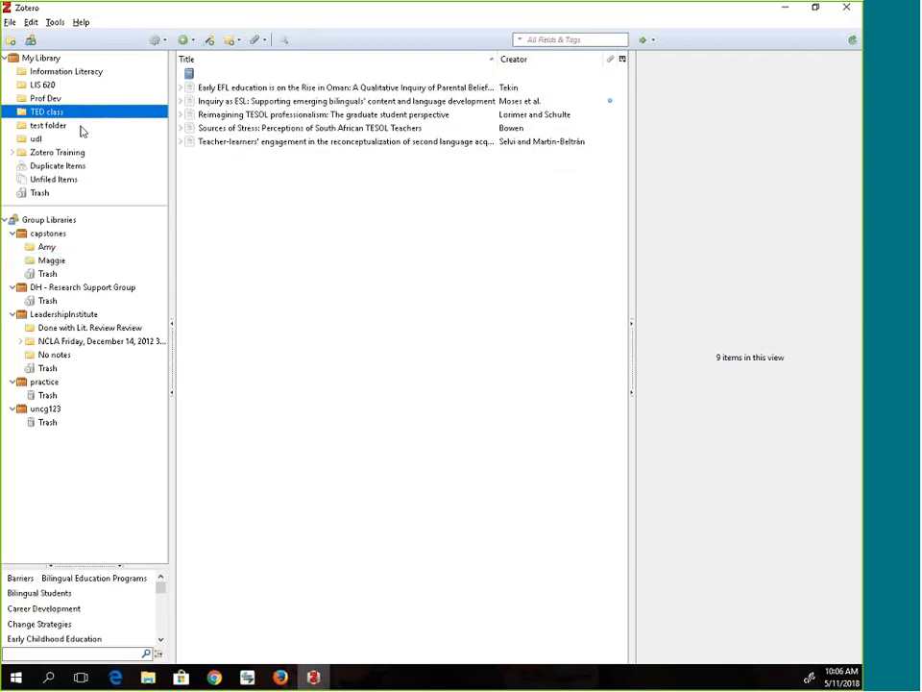
pyautogui.click(81, 127)
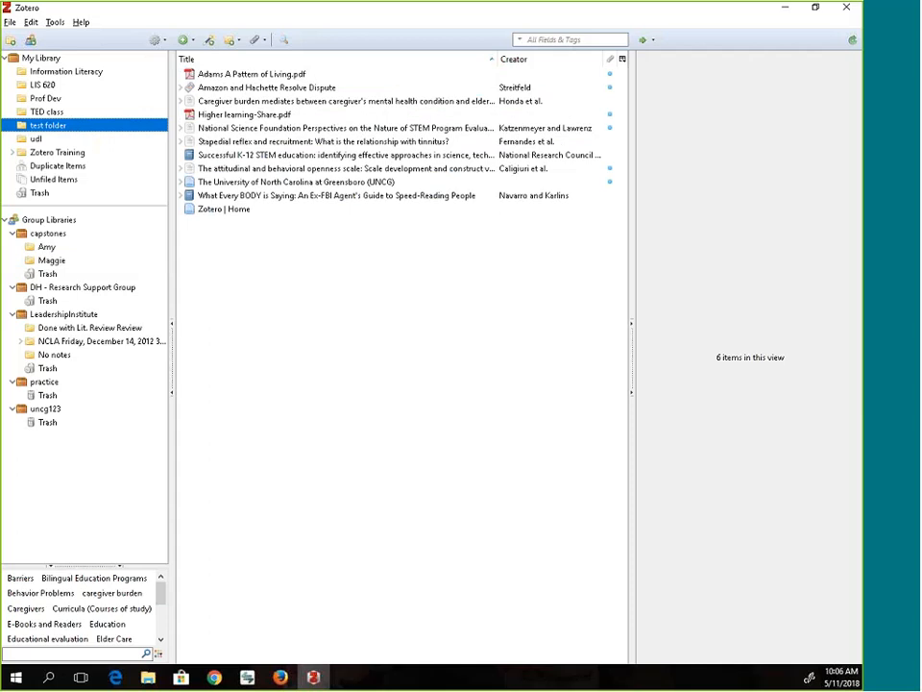
pyautogui.click(53, 179)
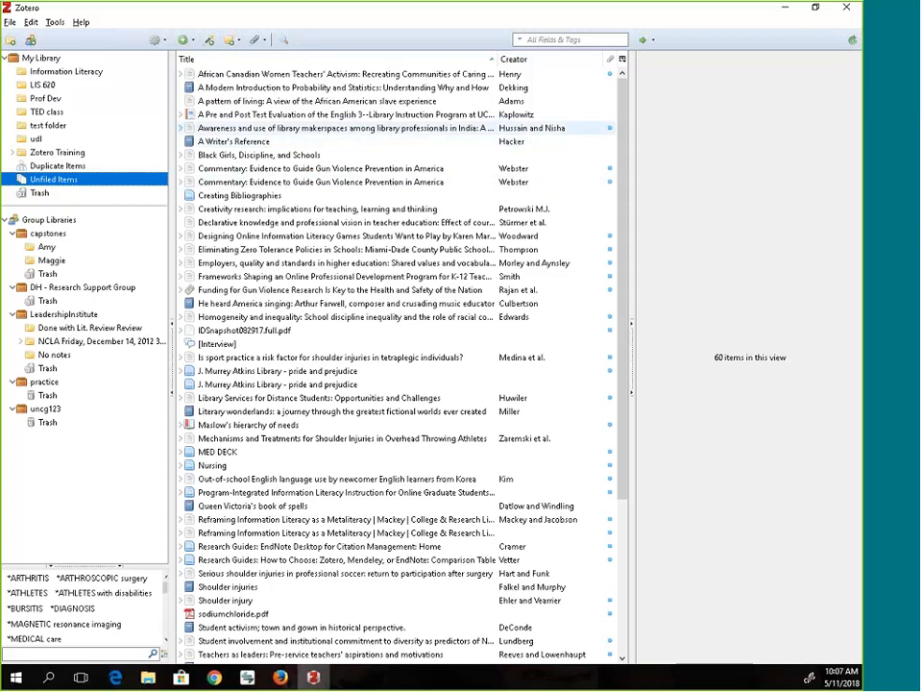
# Show the bibliographic details of the book "A Writer's Reference" in the Unfiled Items
pyautogui.click(245, 144)
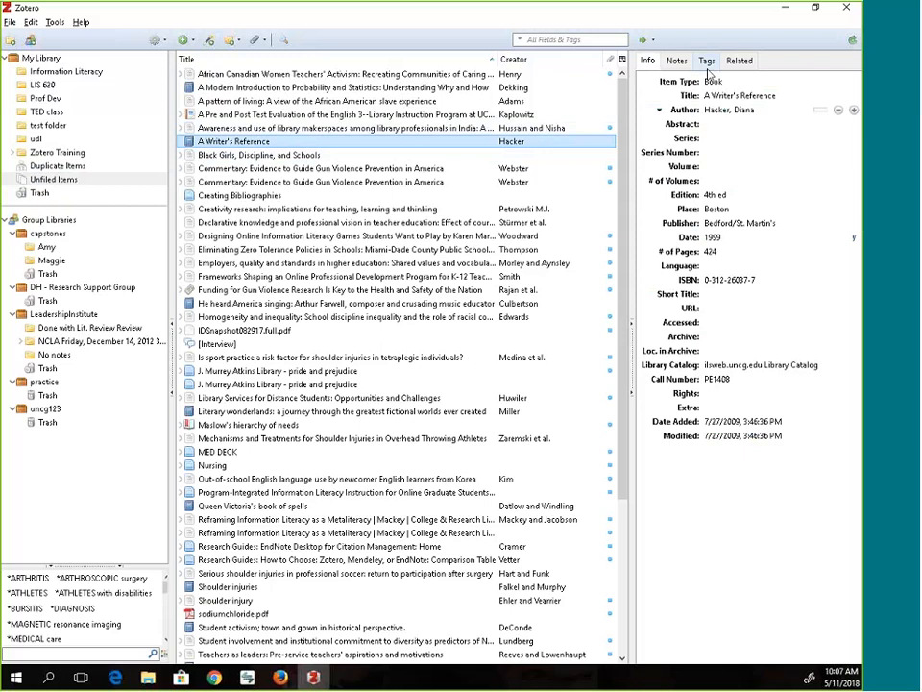
pyautogui.click(740, 139)
pyautogui.press('Escape')
pyautogui.click(728, 96)
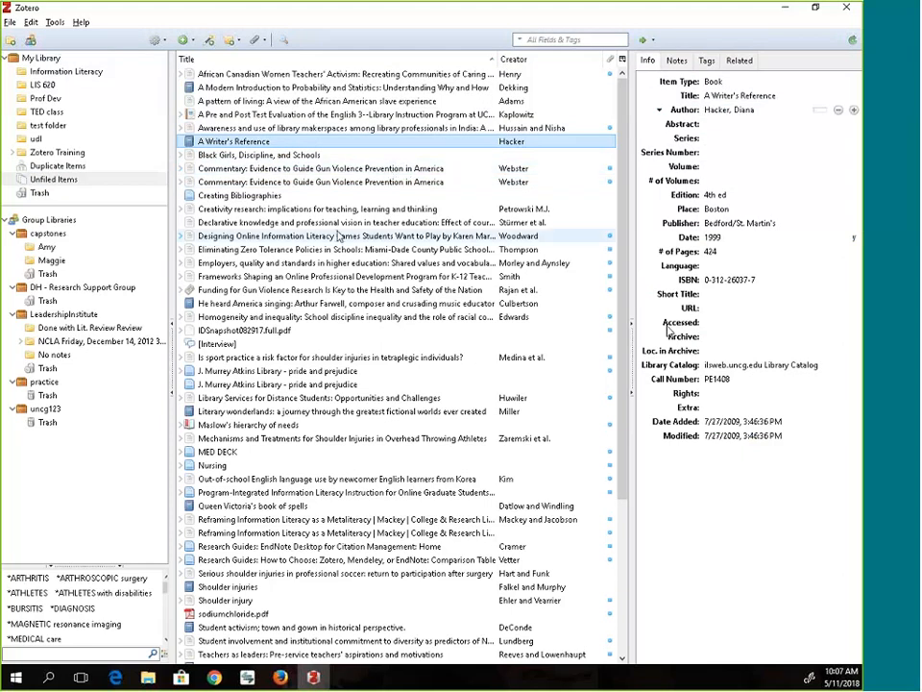
# Examine the citation fields of the first article titled "Commentary: Evidence to Guide Gun Violence Prevention in America"
pyautogui.click(298, 171)
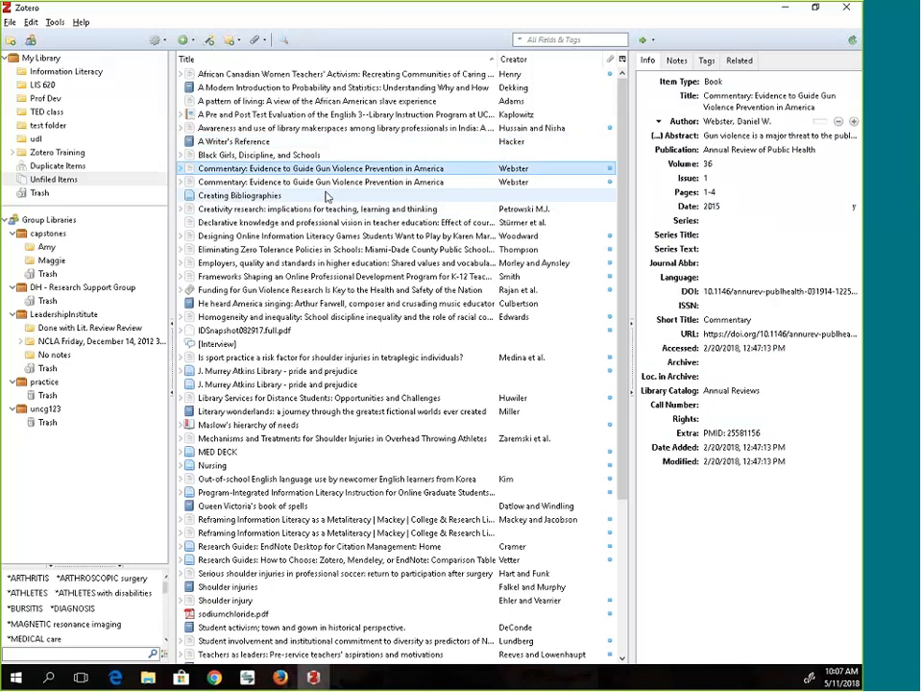
pyautogui.click(706, 163)
pyautogui.write('36')
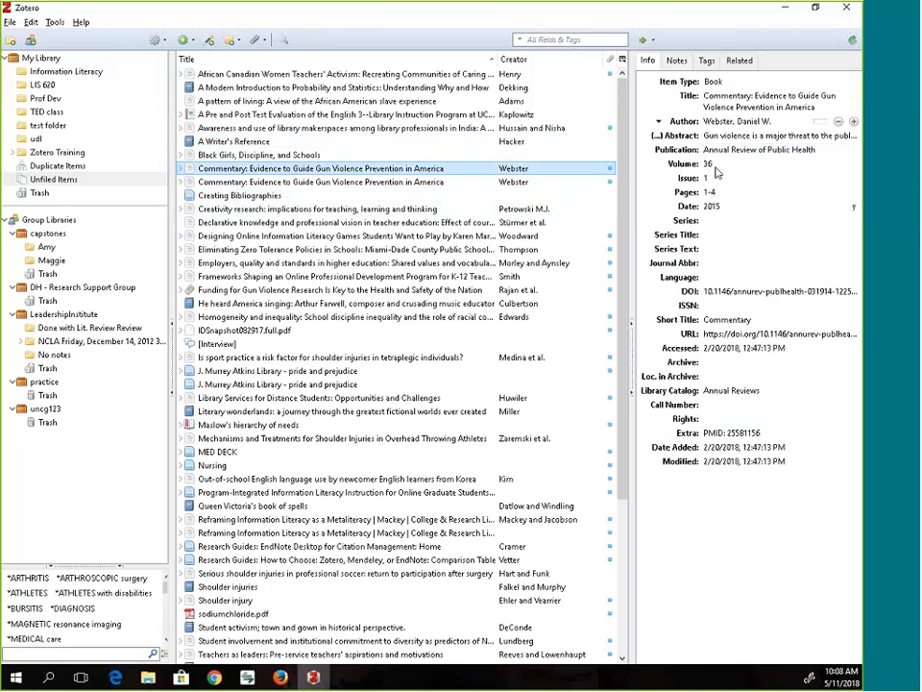
pyautogui.click(751, 186)
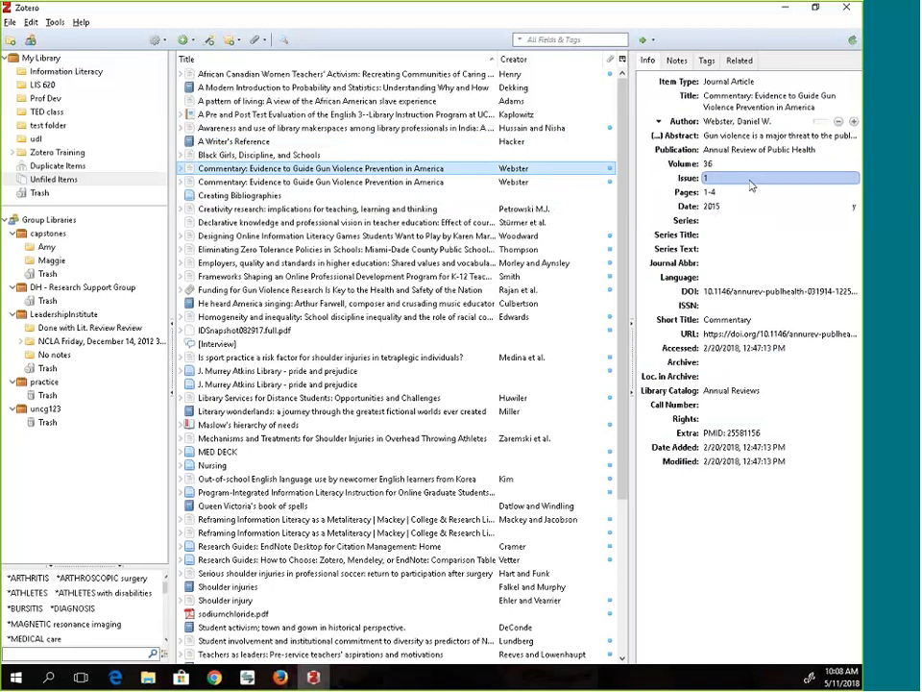
pyautogui.press('Return')
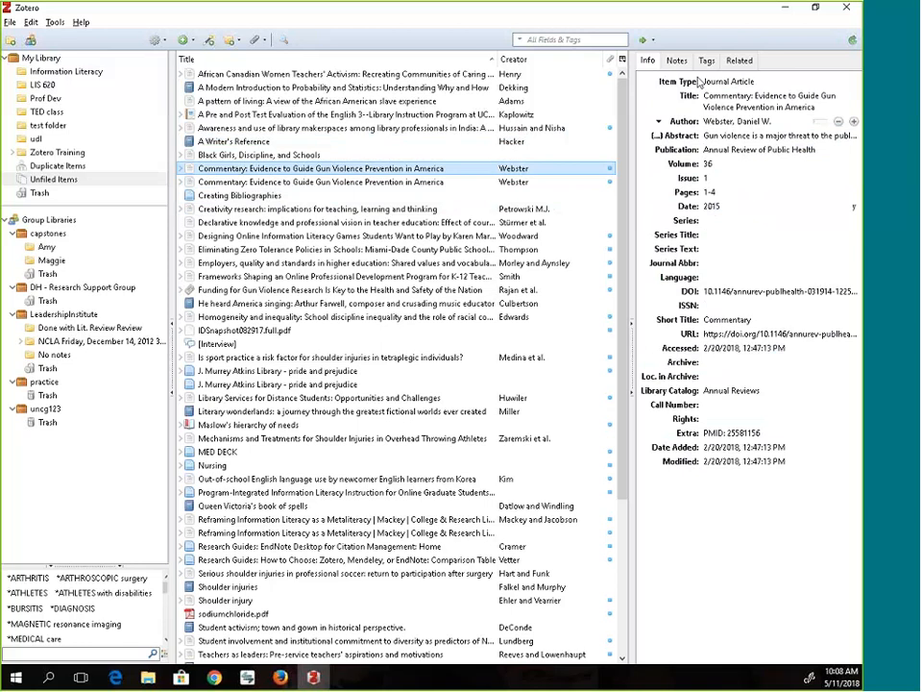
pyautogui.click(718, 351)
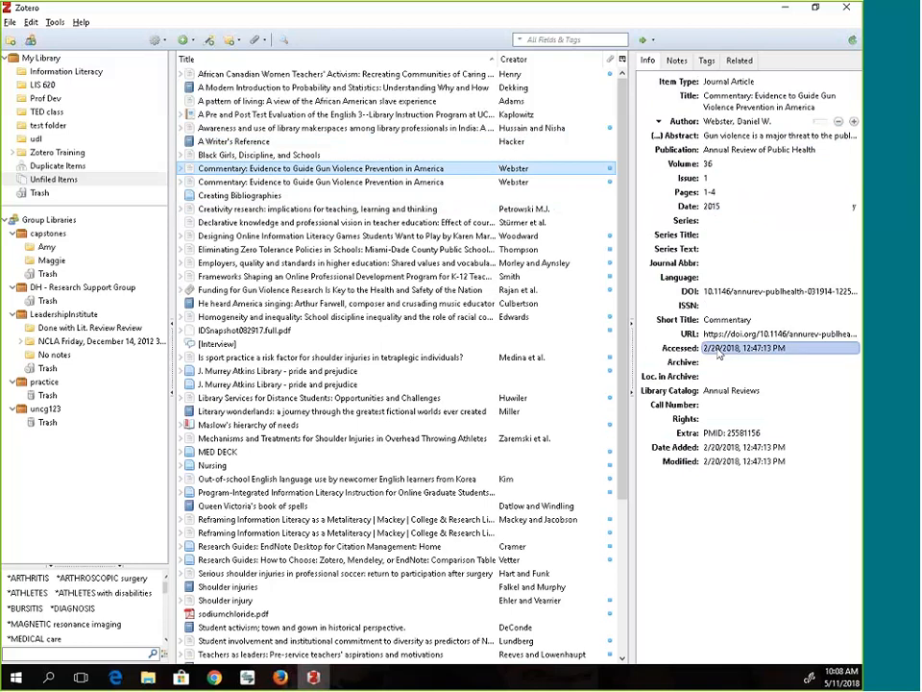
pyautogui.click(717, 306)
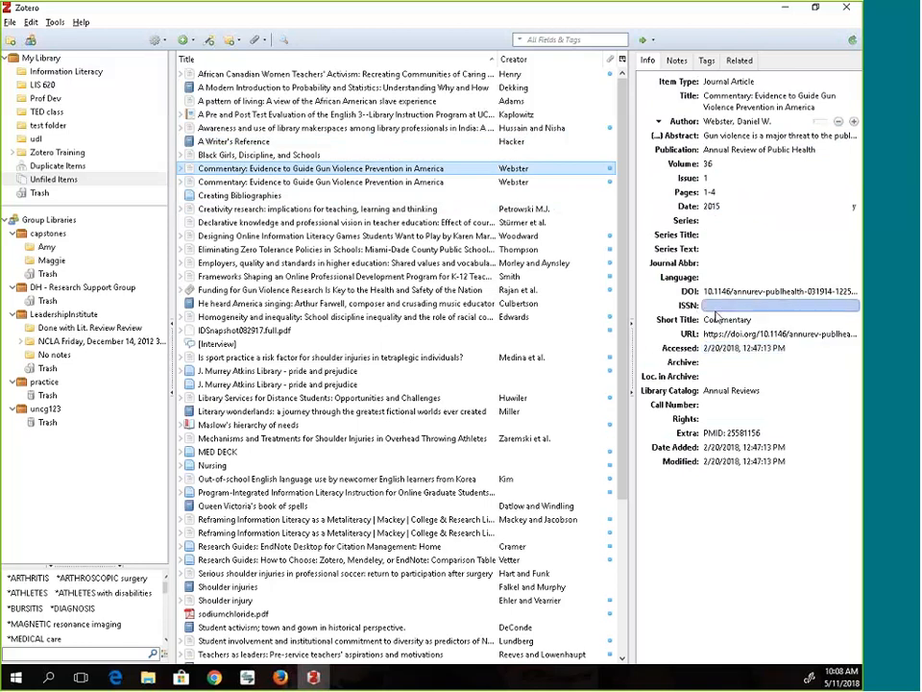
pyautogui.click(628, 476)
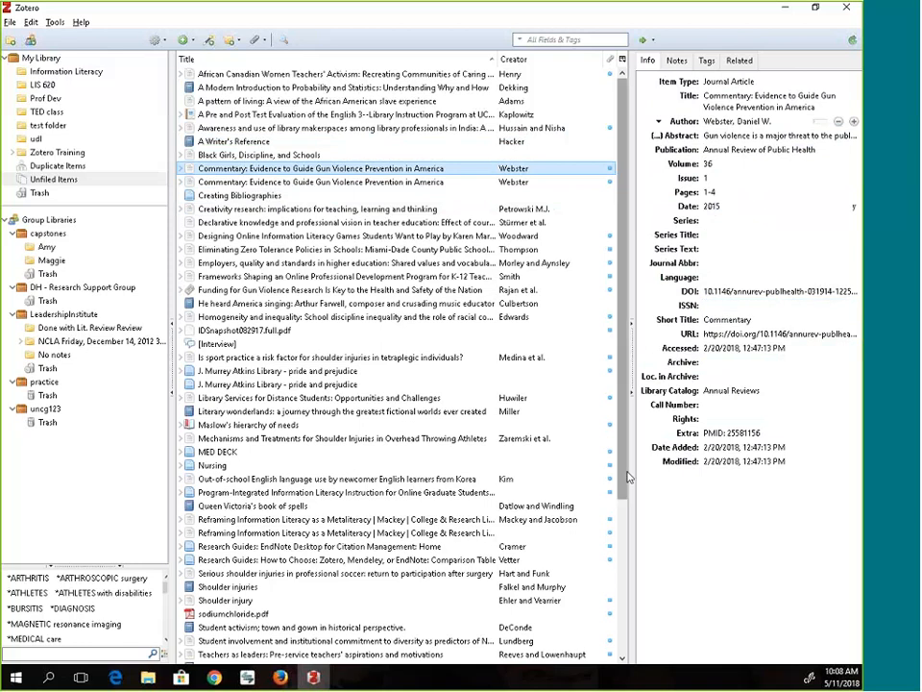
# View the details of the MED DECK web page and the audio recording of "The view from the cheap seats: selected nonfiction"
pyautogui.click(267, 457)
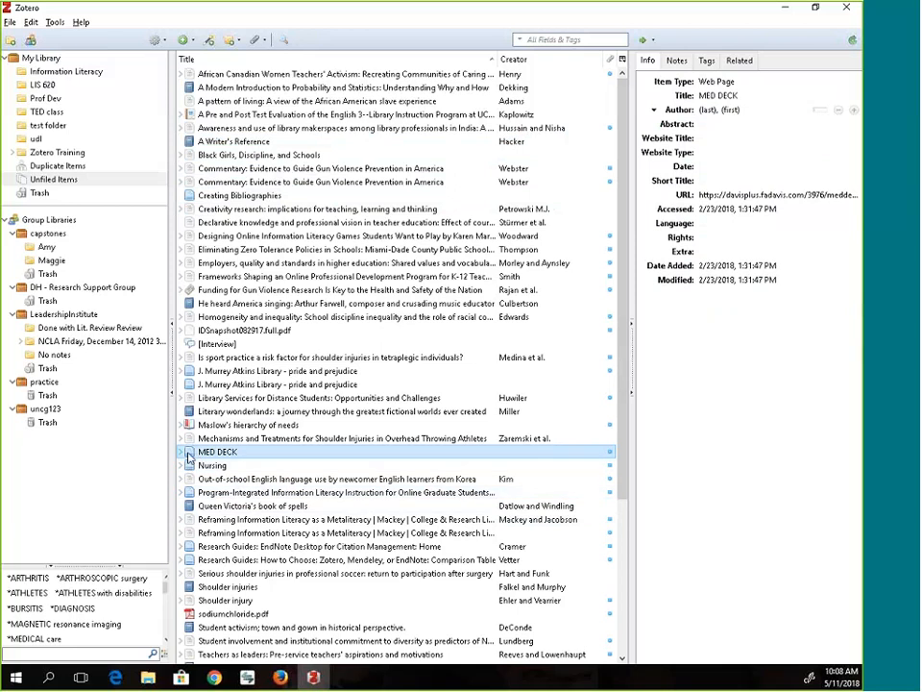
pyautogui.scroll(-3, 295, 451)
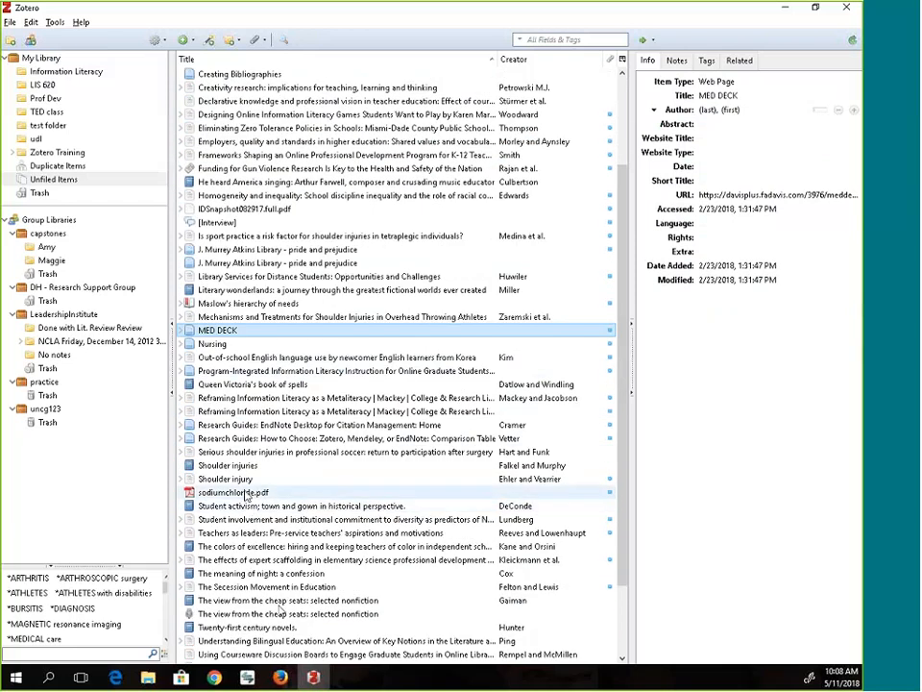
pyautogui.click(250, 613)
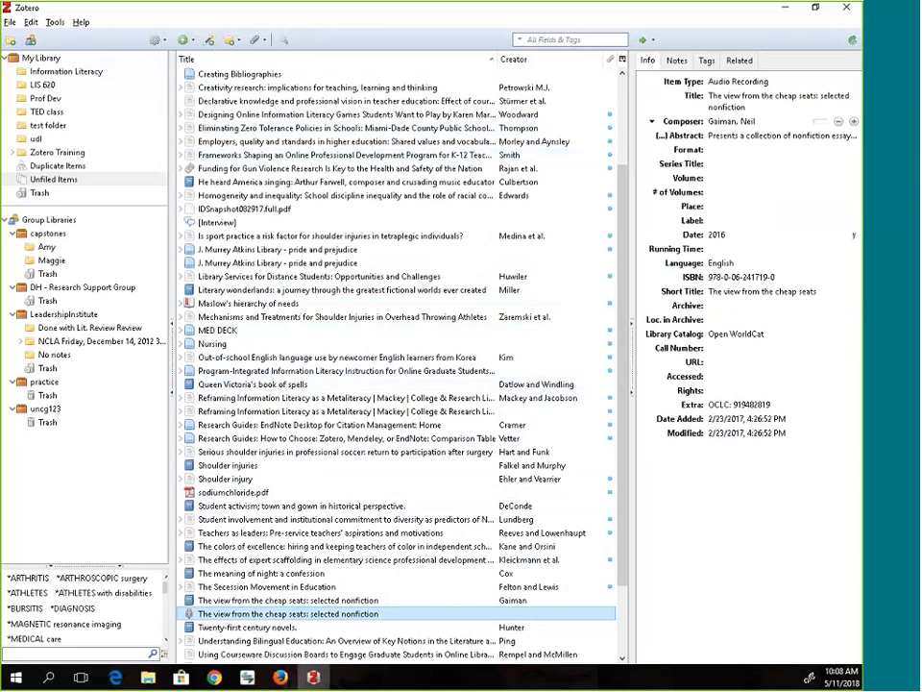
# Review the item types offered for manually adding a new item, without creating one
pyautogui.click(194, 44)
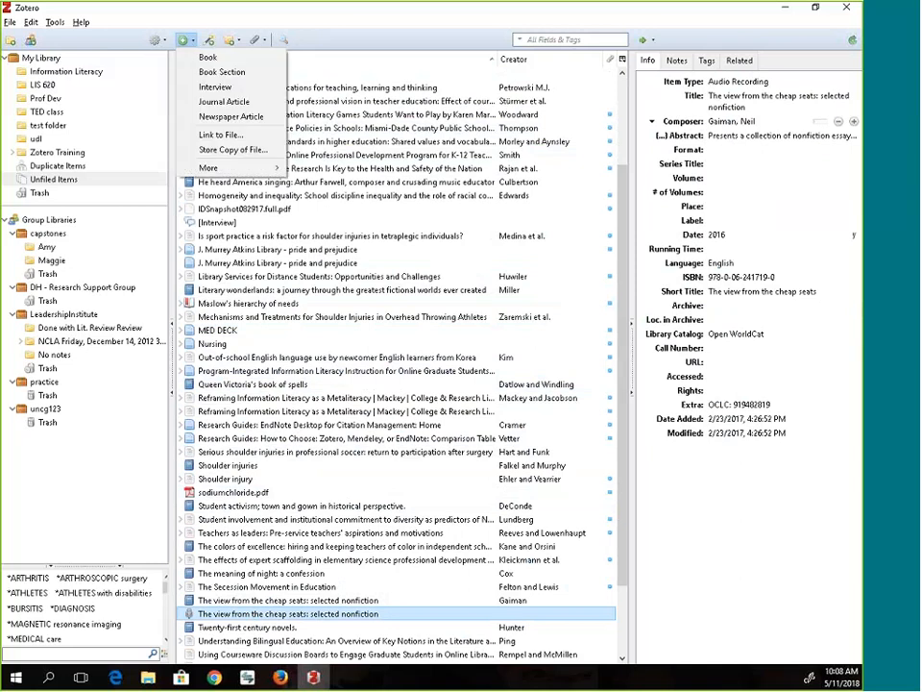
pyautogui.moveTo(289, 170)
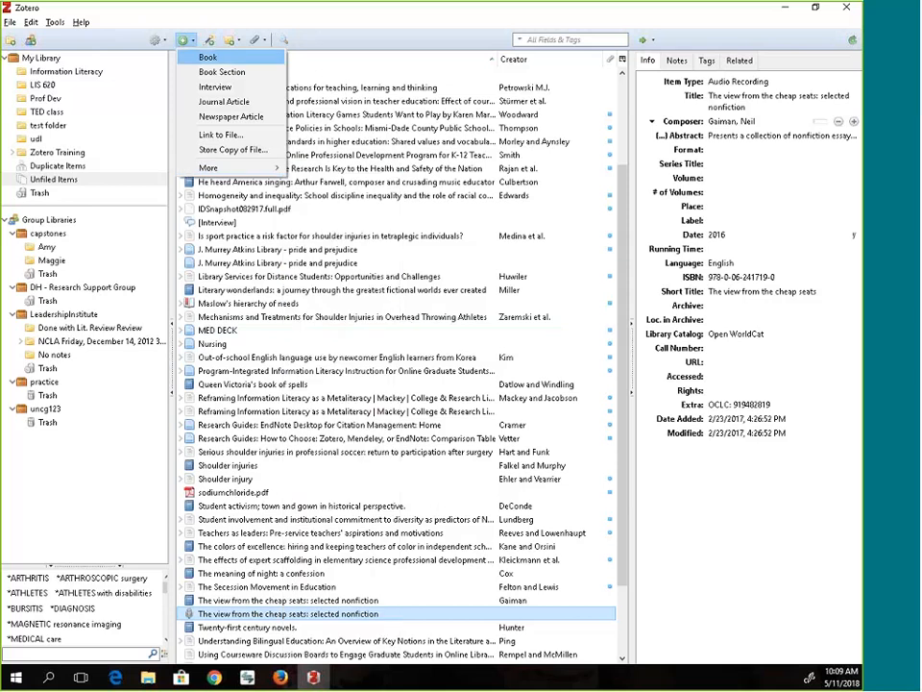
pyautogui.click(231, 19)
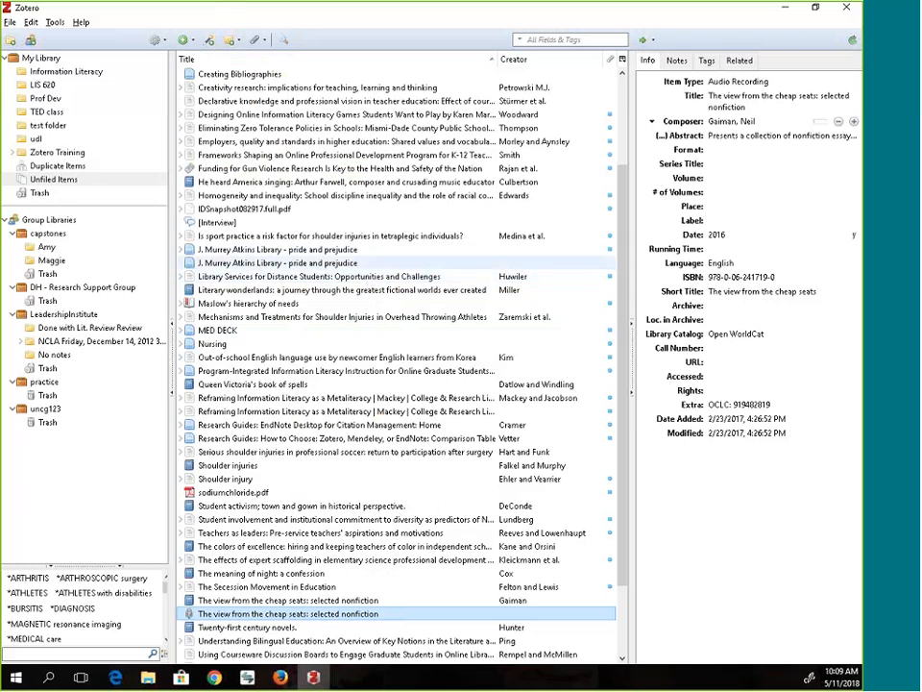
# Add the file heart of a teacher.pdf to the TED class collection
pyautogui.click(76, 111)
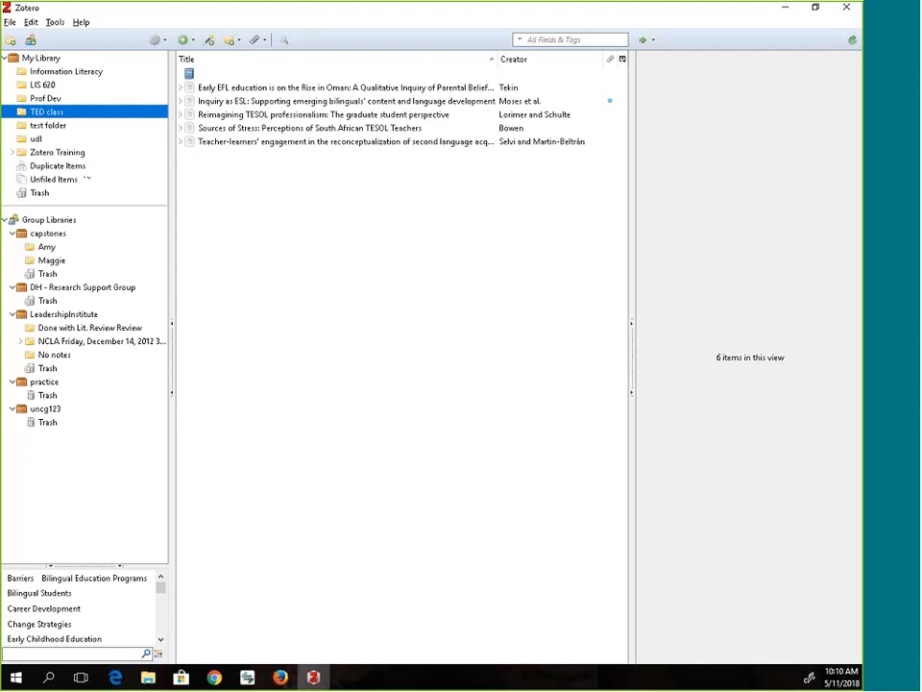
pyautogui.moveTo(85, 171); pyautogui.dragTo(287, 242)
pyautogui.moveTo(287, 242); pyautogui.dragTo(277, 236)
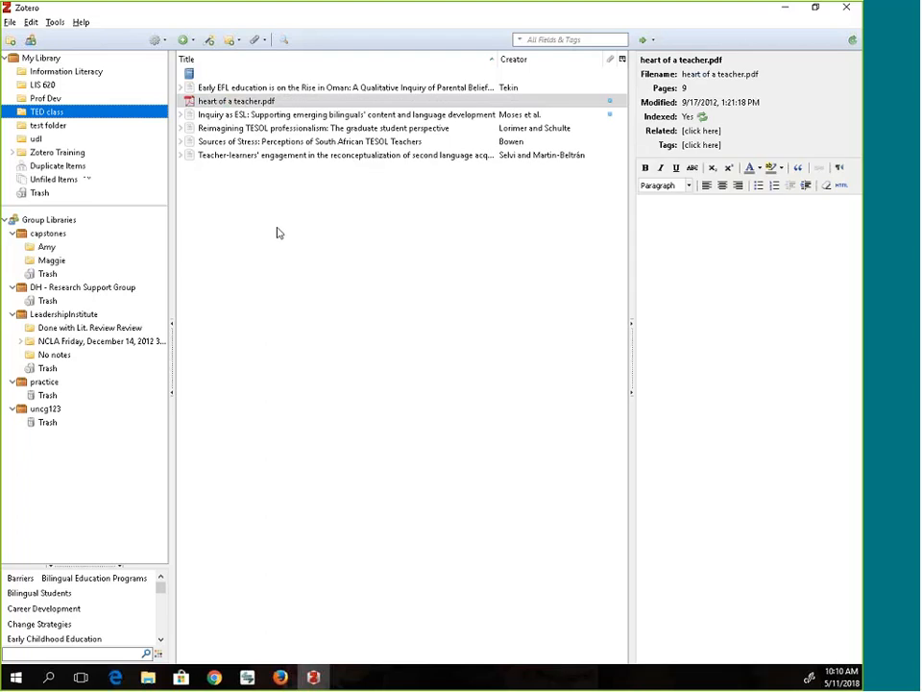
# Compare the information stored for heart of a teacher.pdf with that of the "Inquiry as ESL" article
pyautogui.click(239, 101)
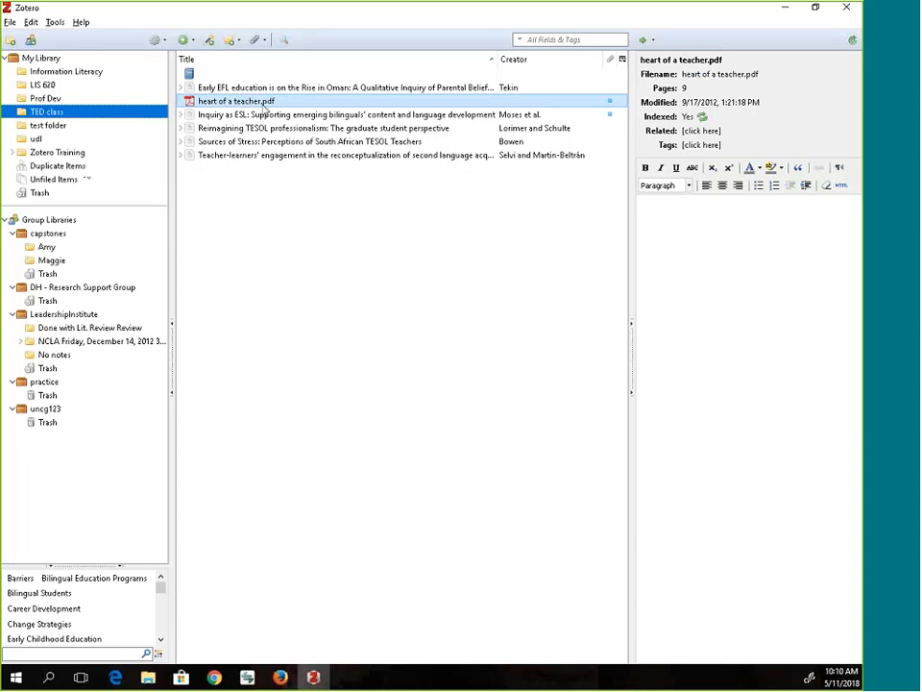
pyautogui.click(683, 60)
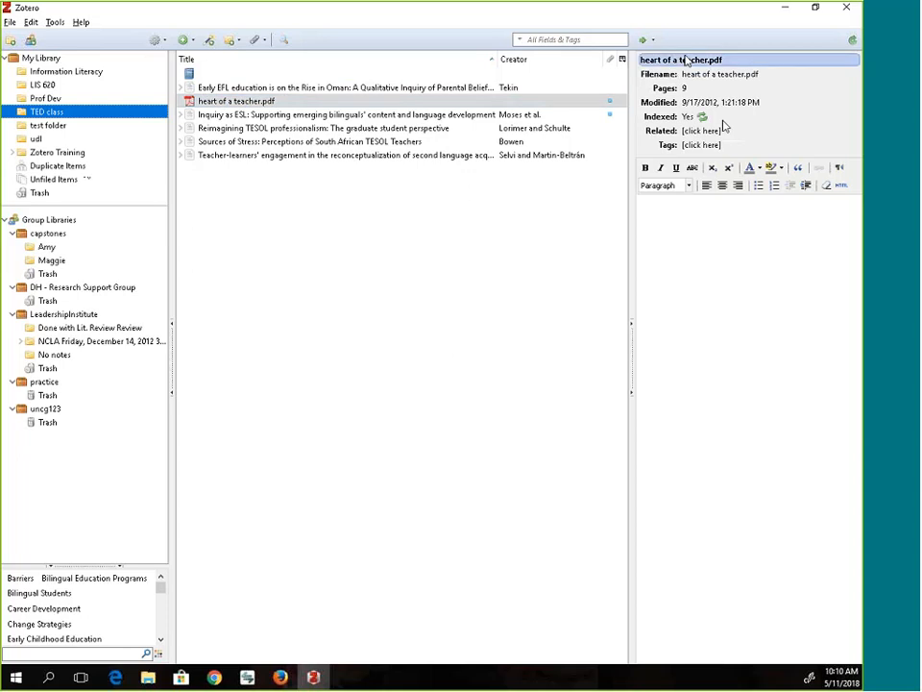
pyautogui.click(269, 102)
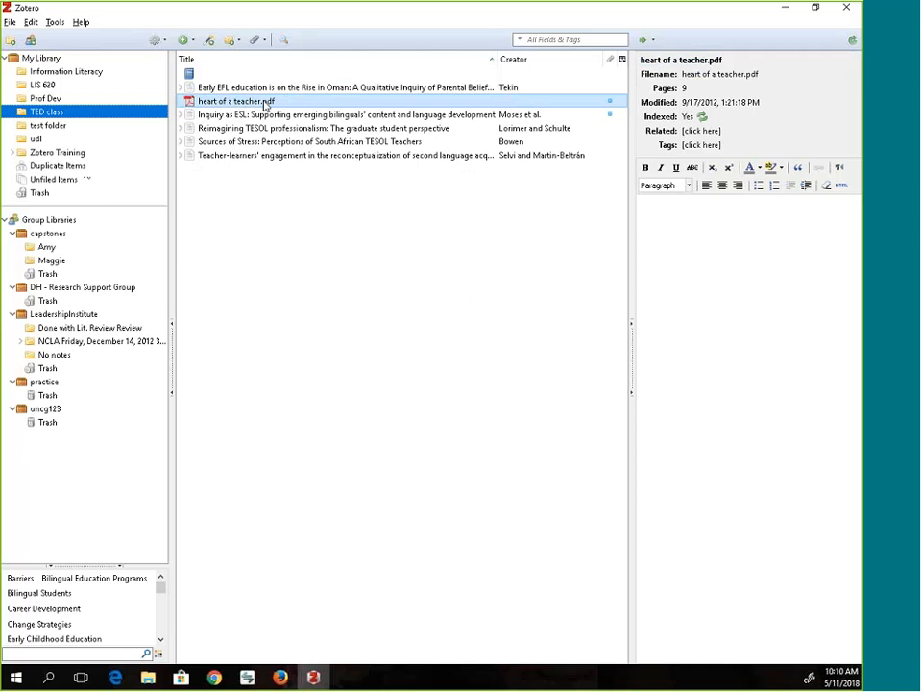
pyautogui.click(247, 115)
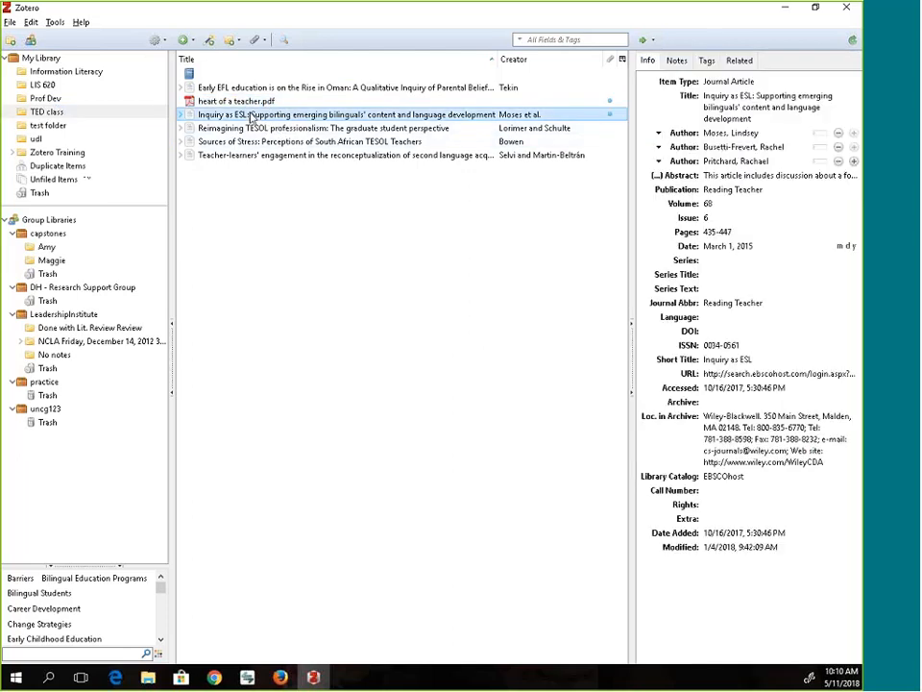
pyautogui.click(252, 102)
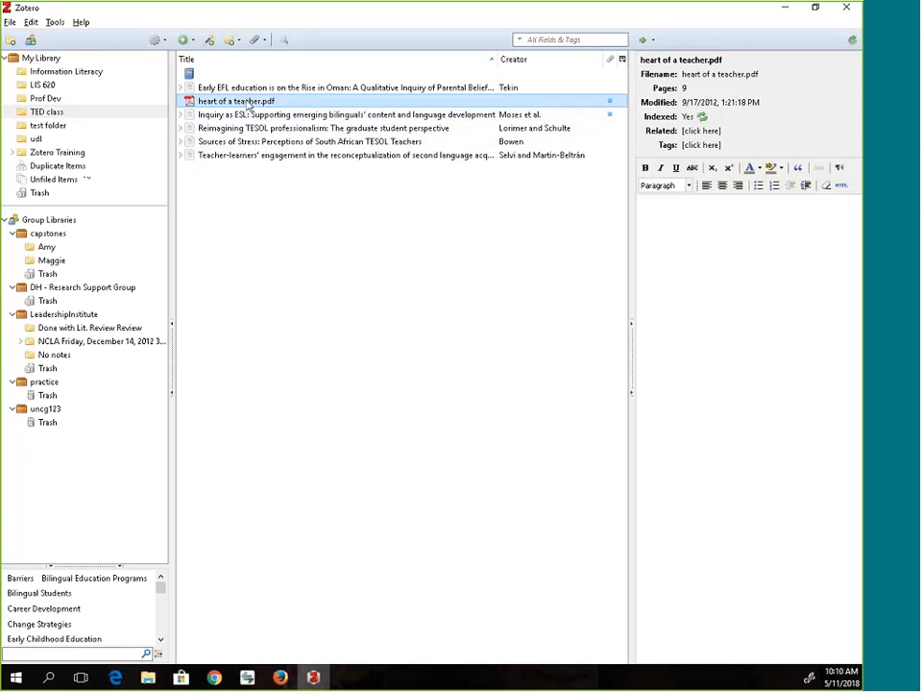
# Retrieve the metadata for heart of a teacher.pdf and dismiss the progress report
pyautogui.rightClick(249, 104)
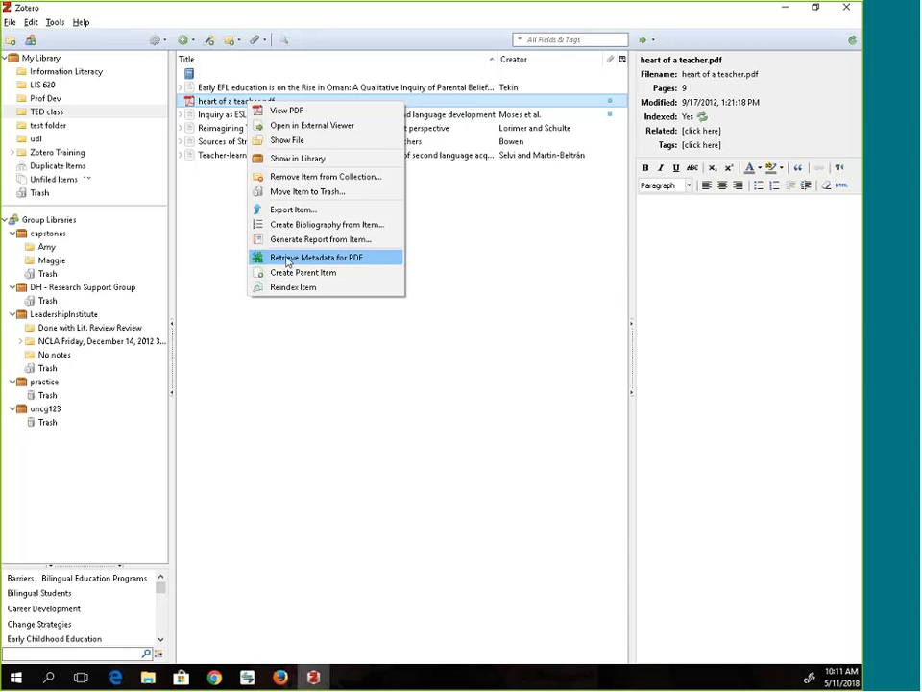
pyautogui.click(286, 260)
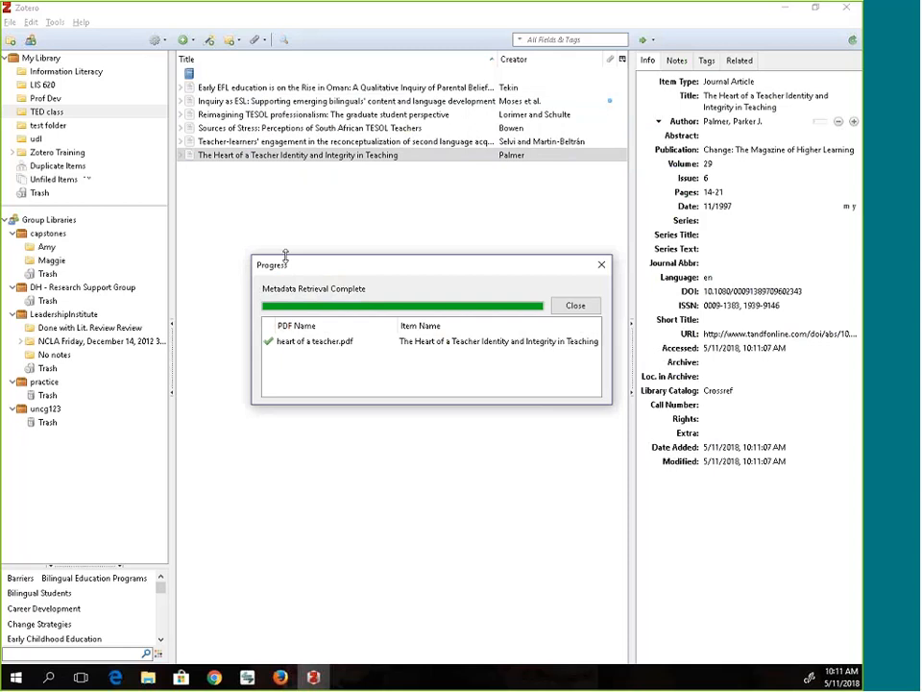
pyautogui.click(600, 267)
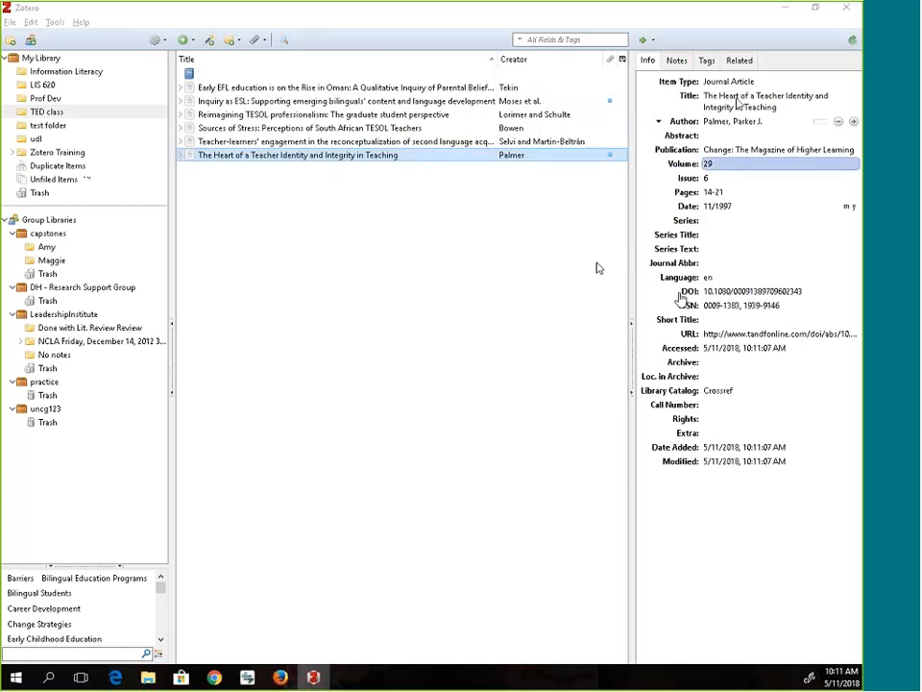
# Switch to Chrome and search the UNCG library catalog for "online learning"
pyautogui.click(716, 516)
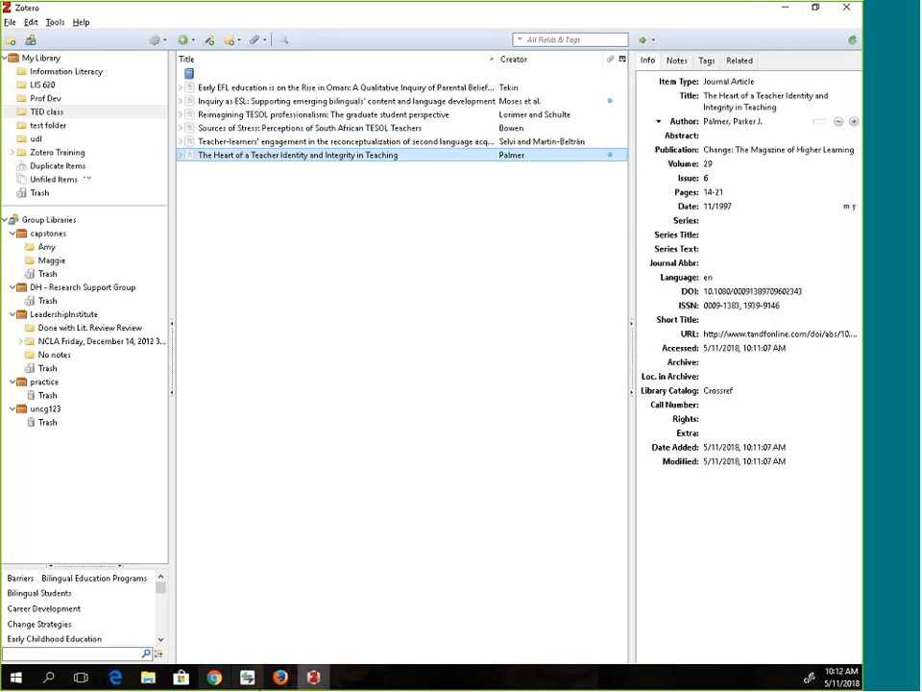
pyautogui.click(213, 678)
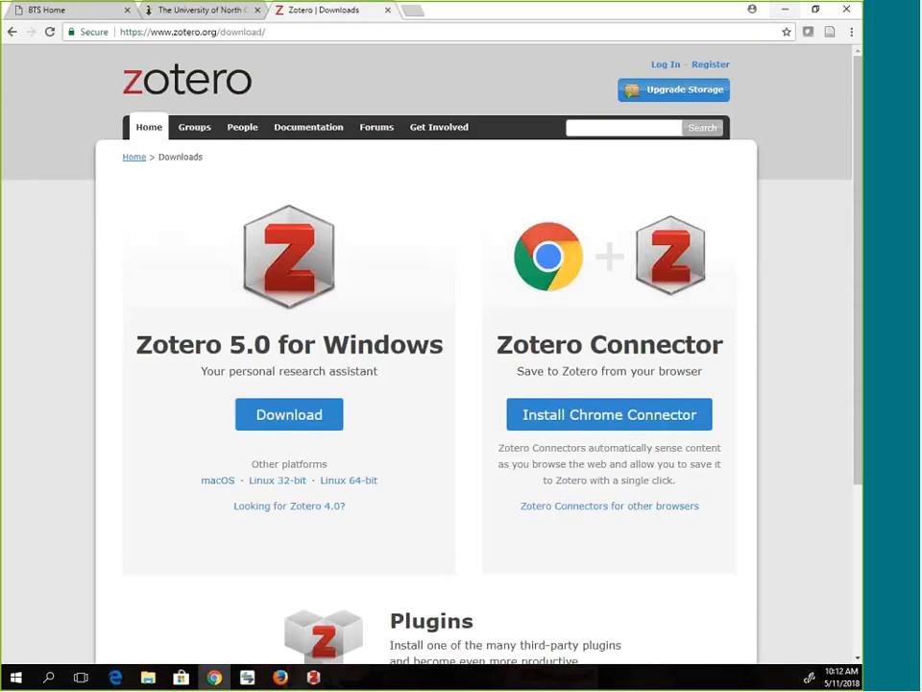
pyautogui.click(210, 11)
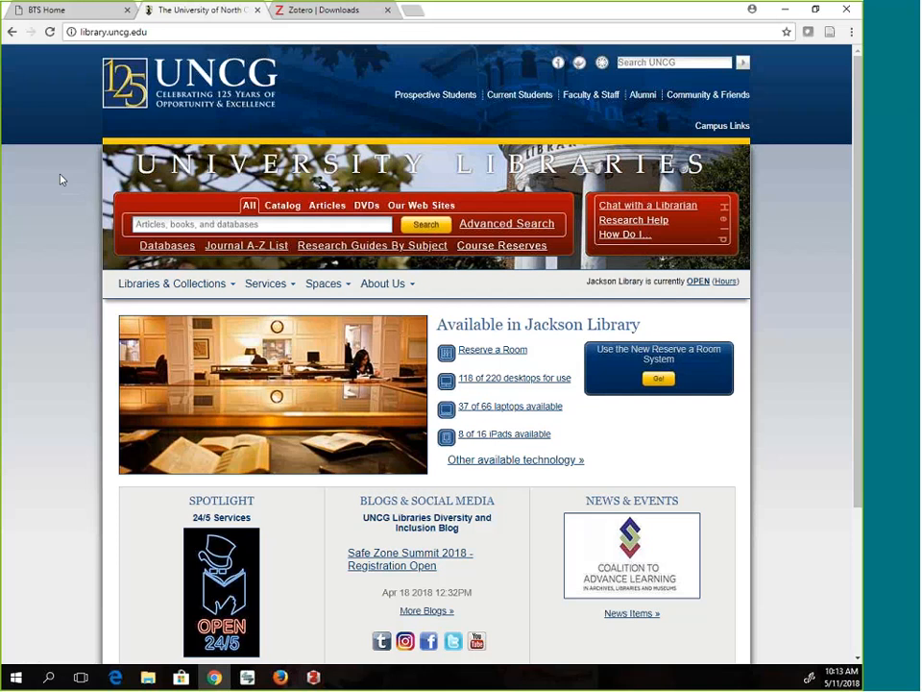
pyautogui.click(285, 207)
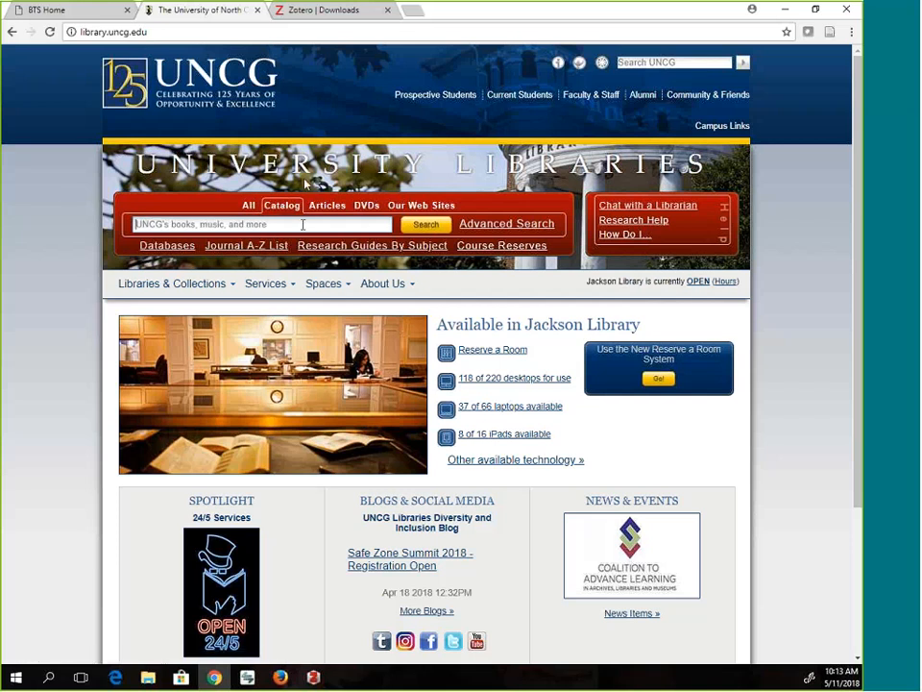
pyautogui.click(58, 42)
pyautogui.write('online lear')
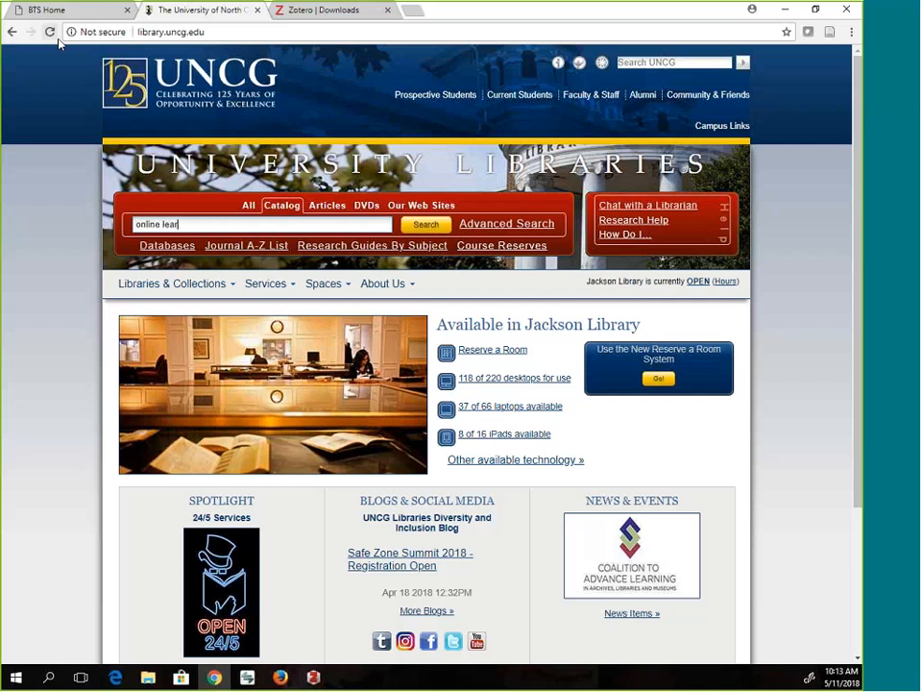
pyautogui.write('ning')
pyautogui.press('Return')
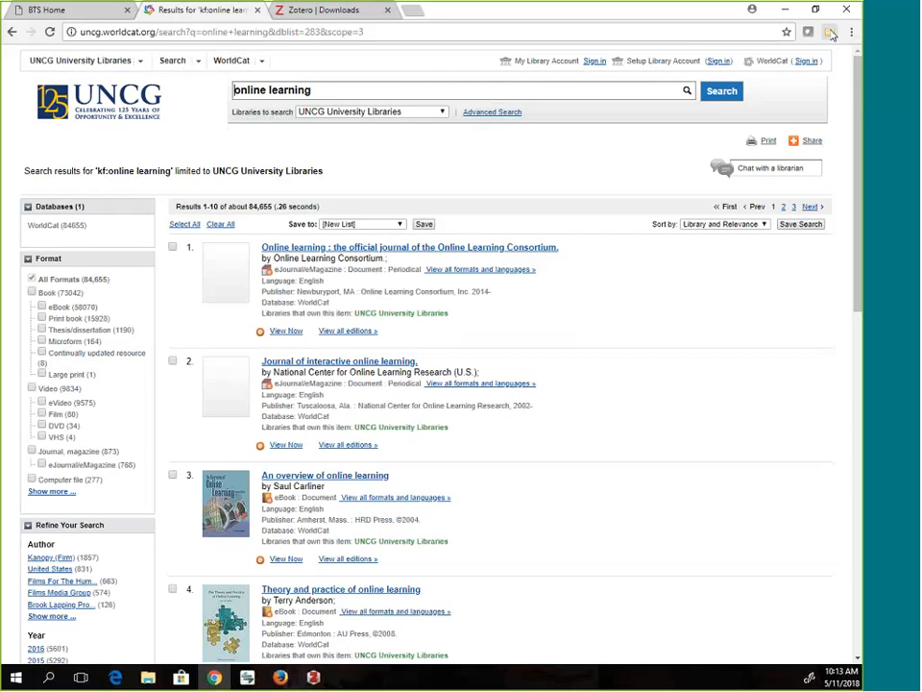
# Save "Theory and practice of online learning", "Handbook of online learning", the evidence-based practices evaluation and the Online Learning Consortium journal from the results to Zotero
pyautogui.click(830, 32)
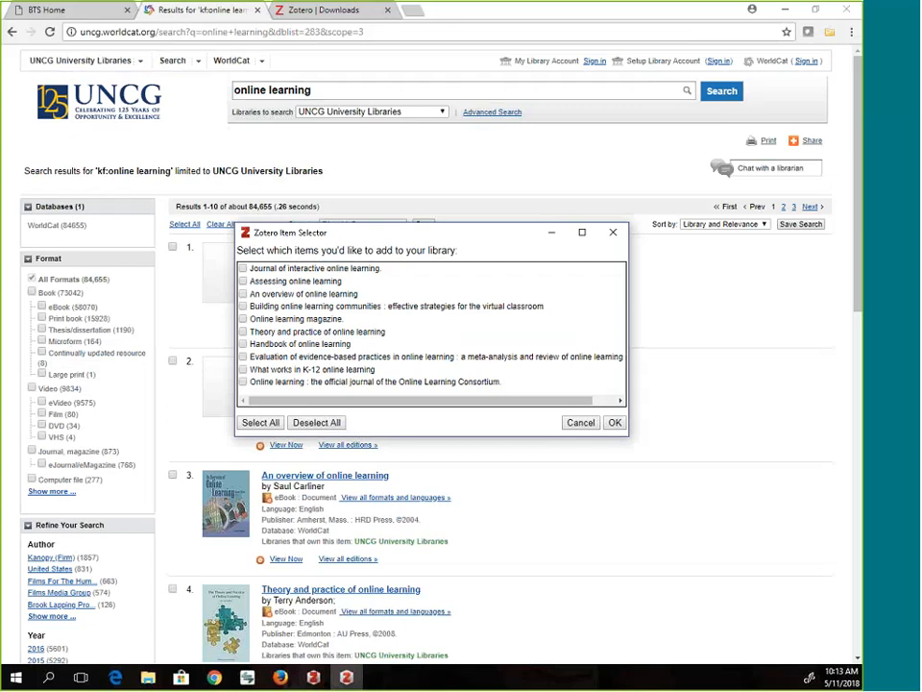
pyautogui.click(243, 380)
pyautogui.click(242, 356)
pyautogui.click(243, 342)
pyautogui.click(243, 330)
pyautogui.click(614, 424)
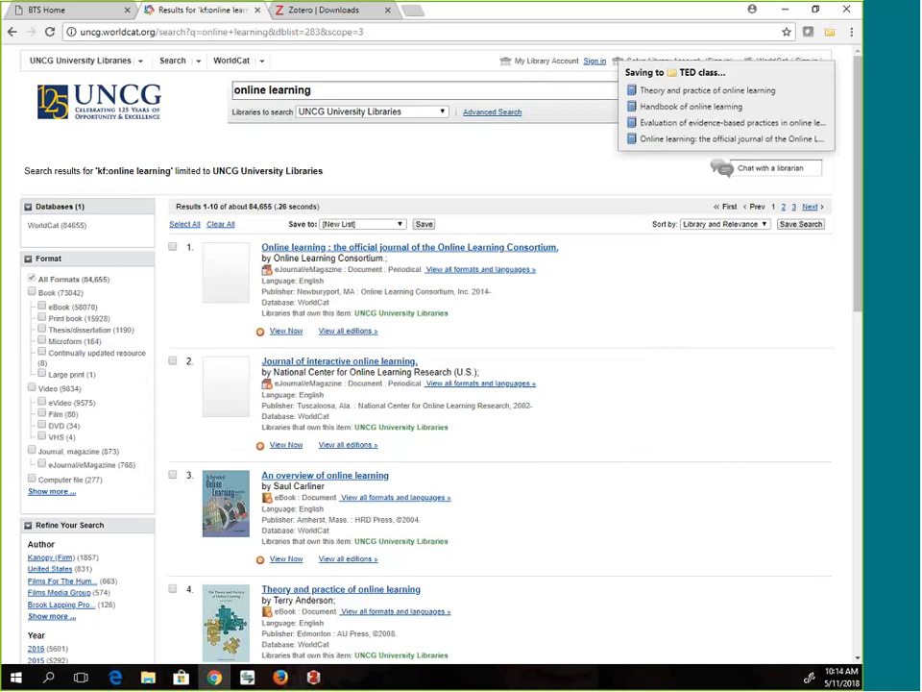
# Switch to Zotero and review the details saved for the handbook, the Online Learning Consortium journal and "Theory and practice of online learning"
pyautogui.click(313, 679)
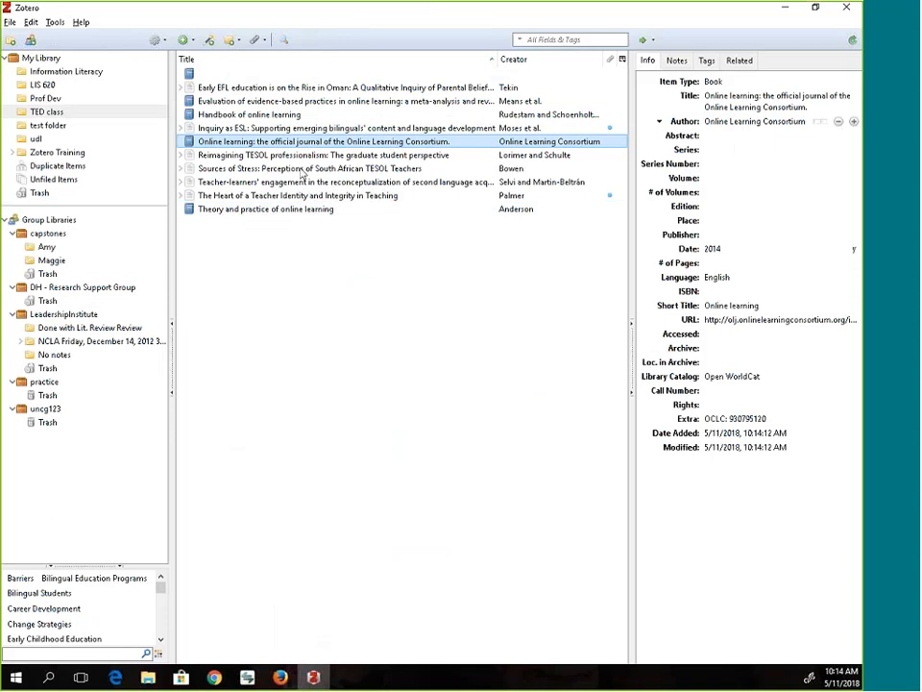
pyautogui.click(252, 114)
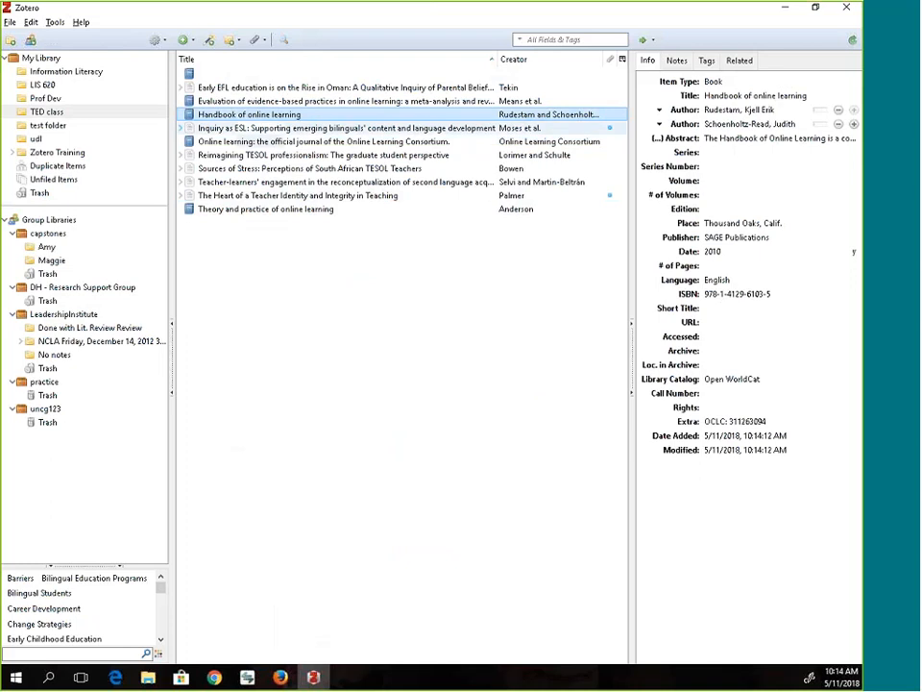
pyautogui.click(301, 141)
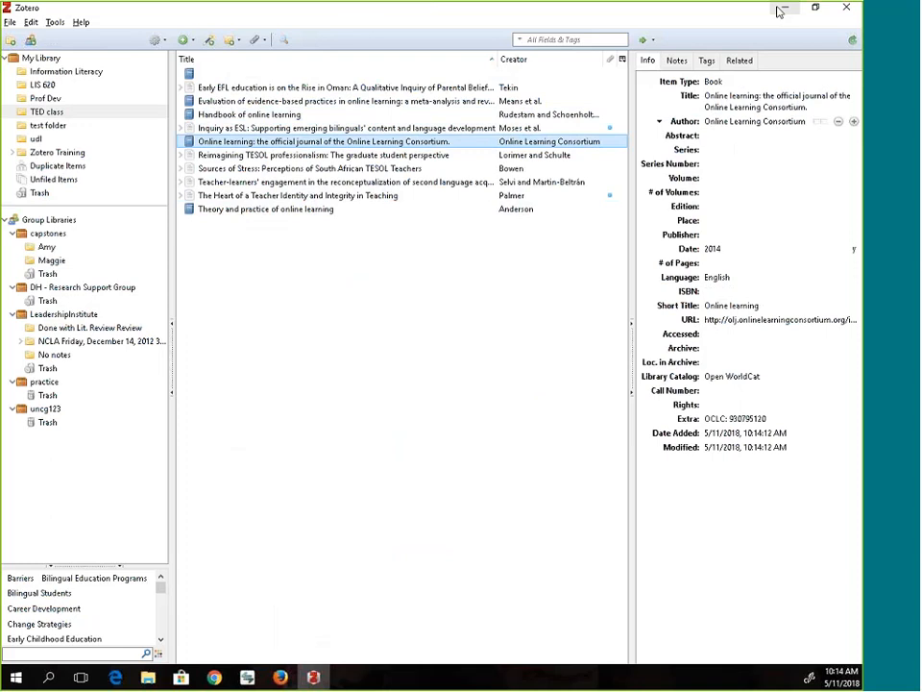
pyautogui.click(721, 108)
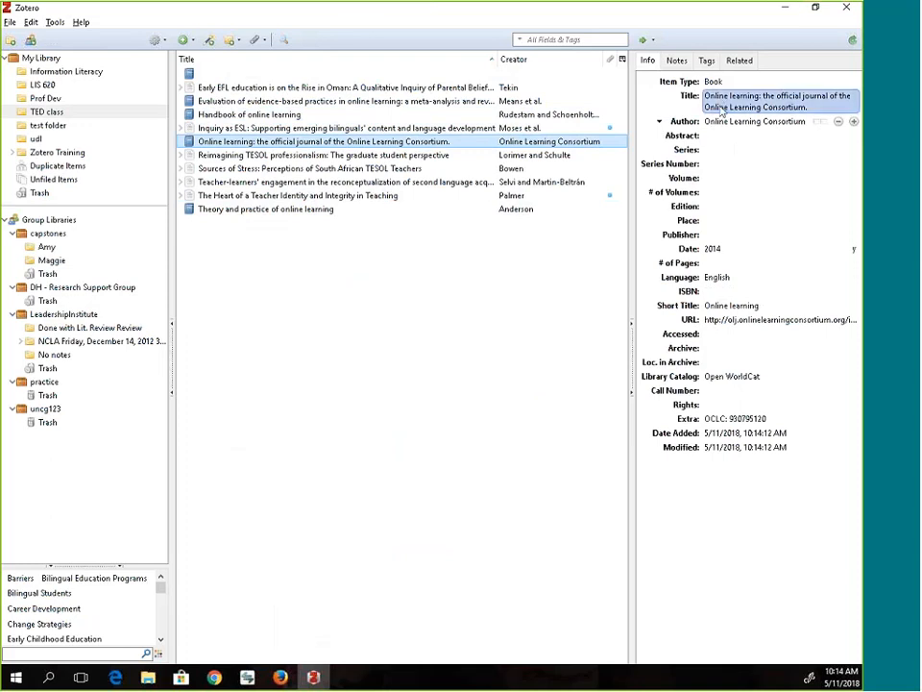
pyautogui.press('Return')
pyautogui.click(714, 193)
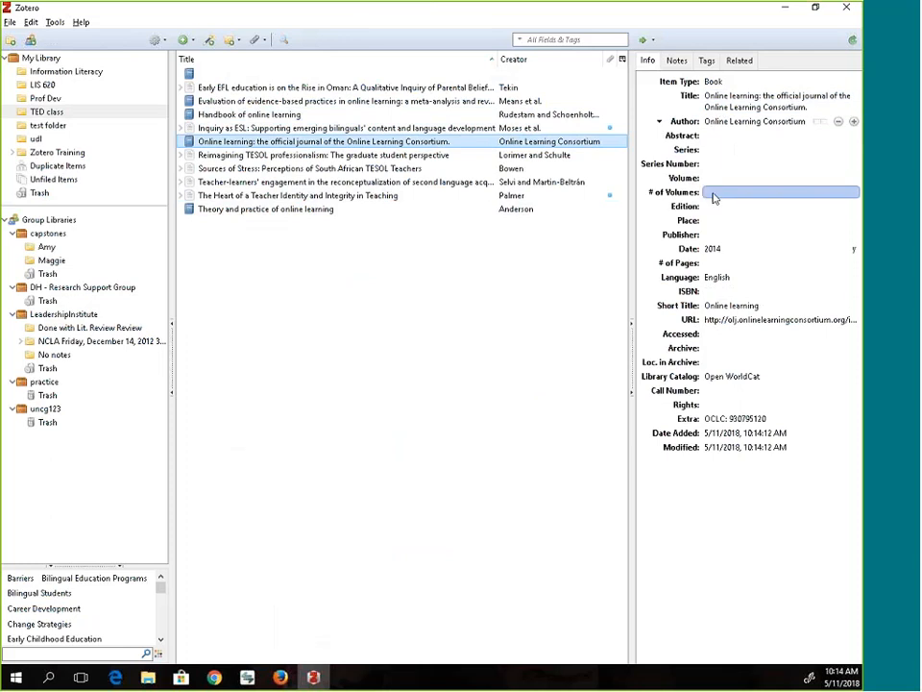
pyautogui.press('Return')
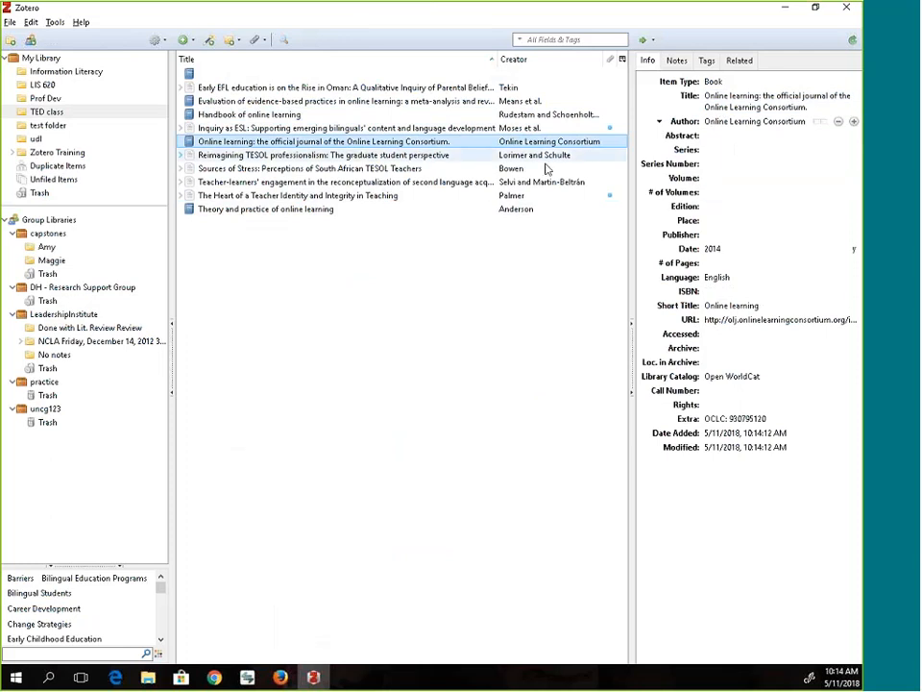
pyautogui.click(258, 210)
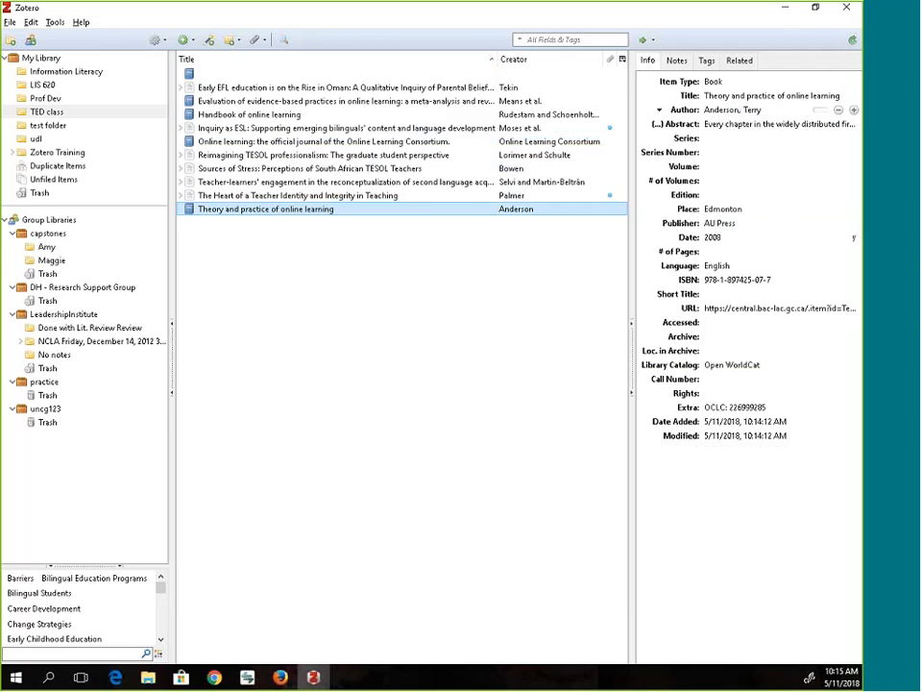
# Return to the catalog in Chrome and open "Culture and online learning : global perspectives and research" from the second page of results
pyautogui.hotkey('alt', 'Tab')
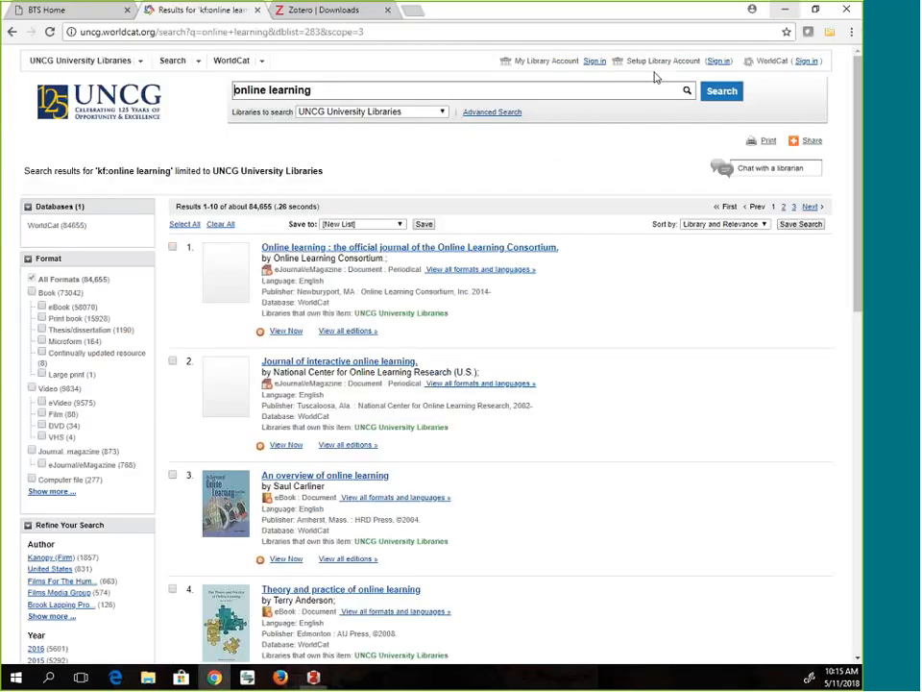
pyautogui.scroll(-1, 587, 369)
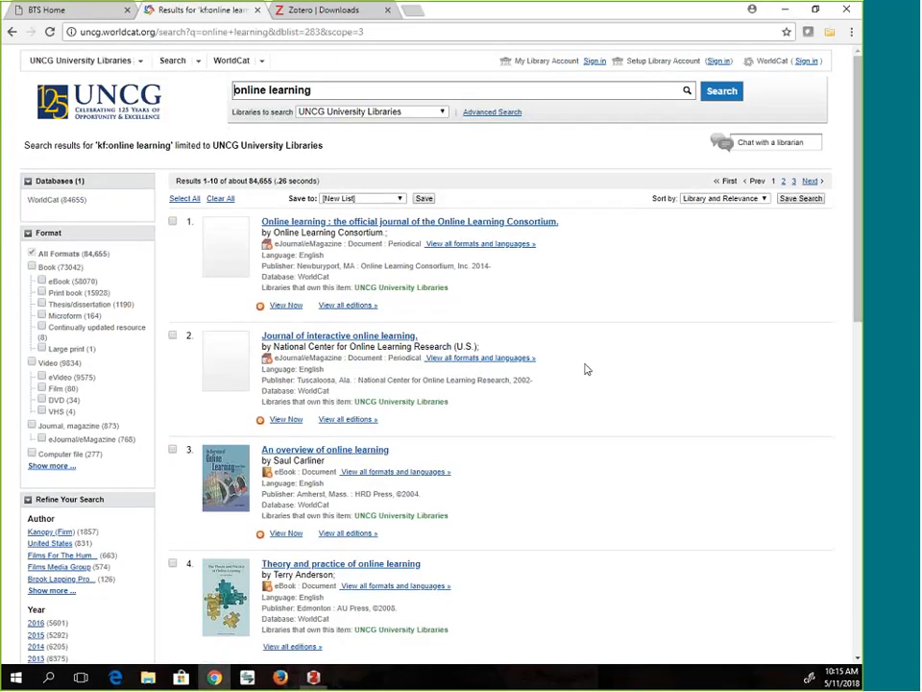
pyautogui.scroll(-5, 581, 368)
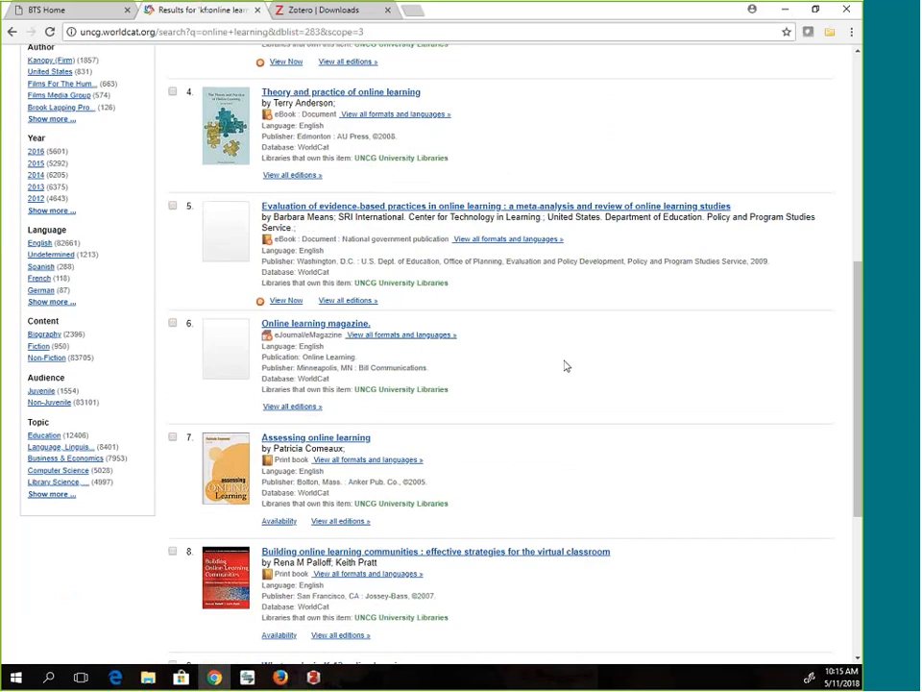
pyautogui.scroll(-3, 566, 366)
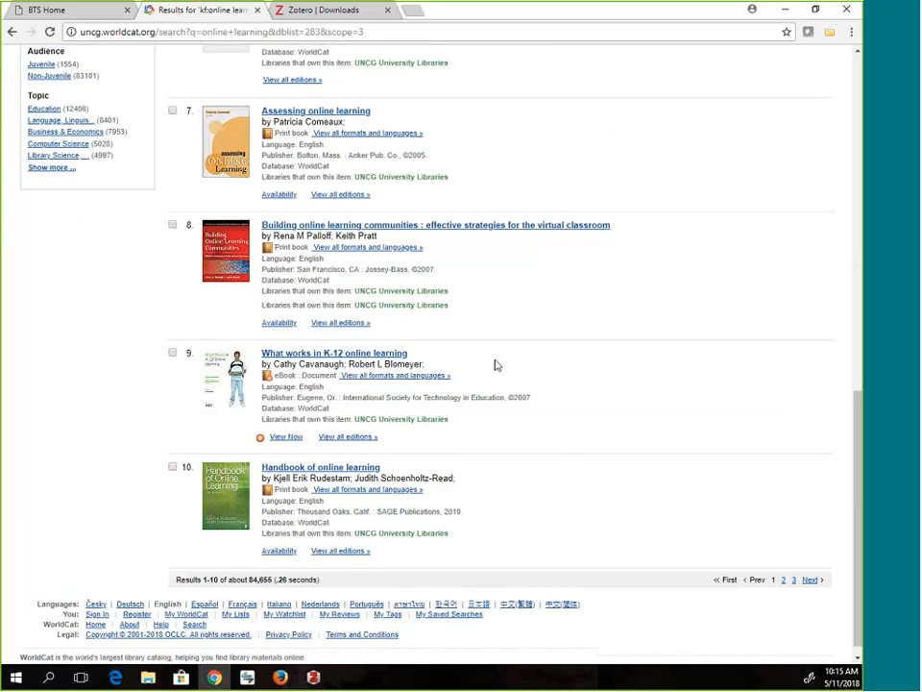
pyautogui.click(810, 565)
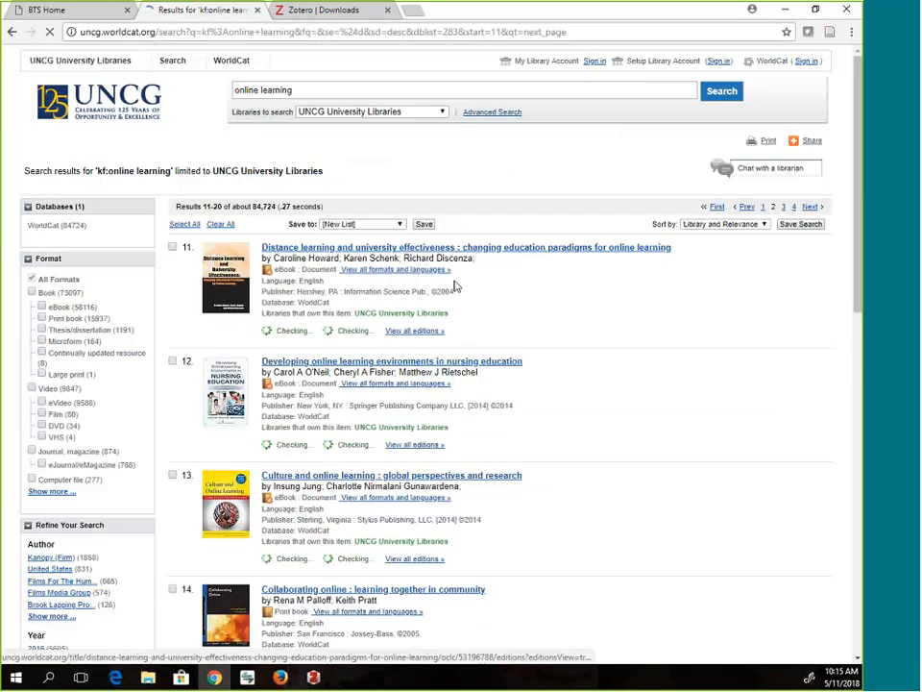
pyautogui.click(355, 475)
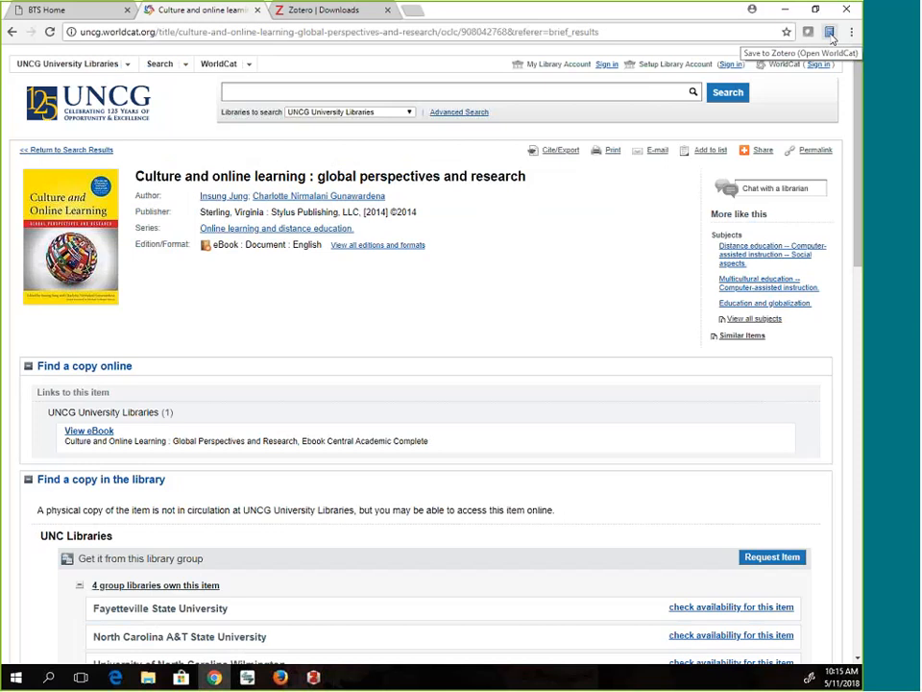
# Look through the book's catalog record and save it to the TED class collection in Zotero
pyautogui.scroll(-5, 515, 240)
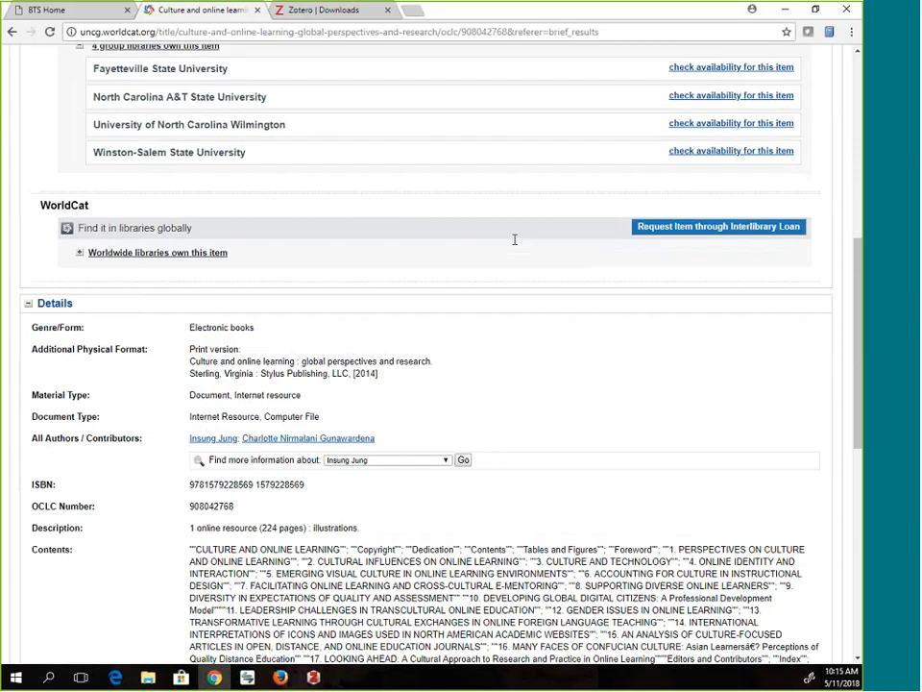
pyautogui.scroll(-2, 498, 259)
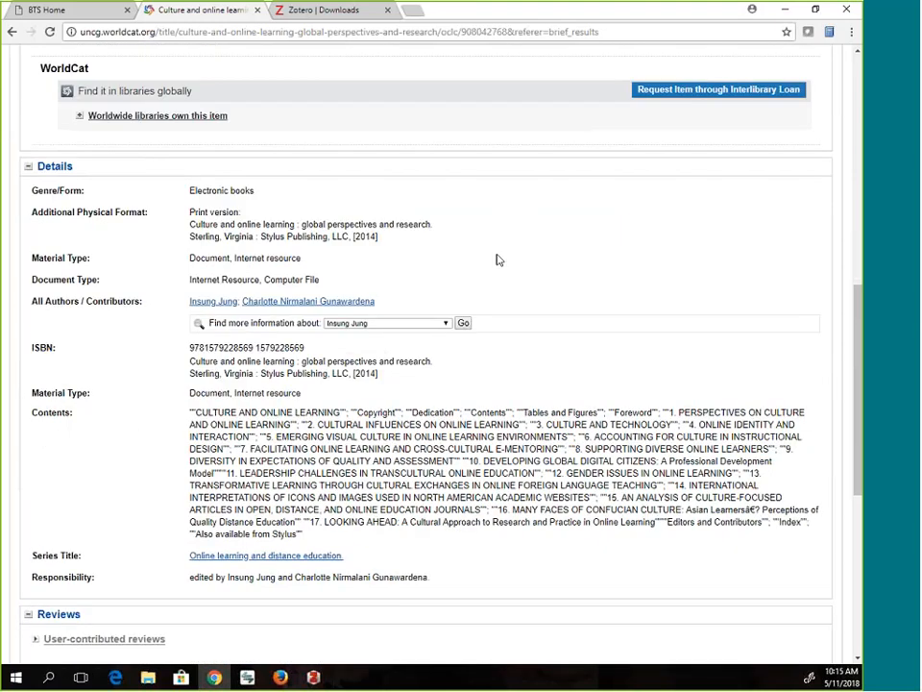
pyautogui.scroll(3, 499, 249)
pyautogui.scroll(4, 509, 232)
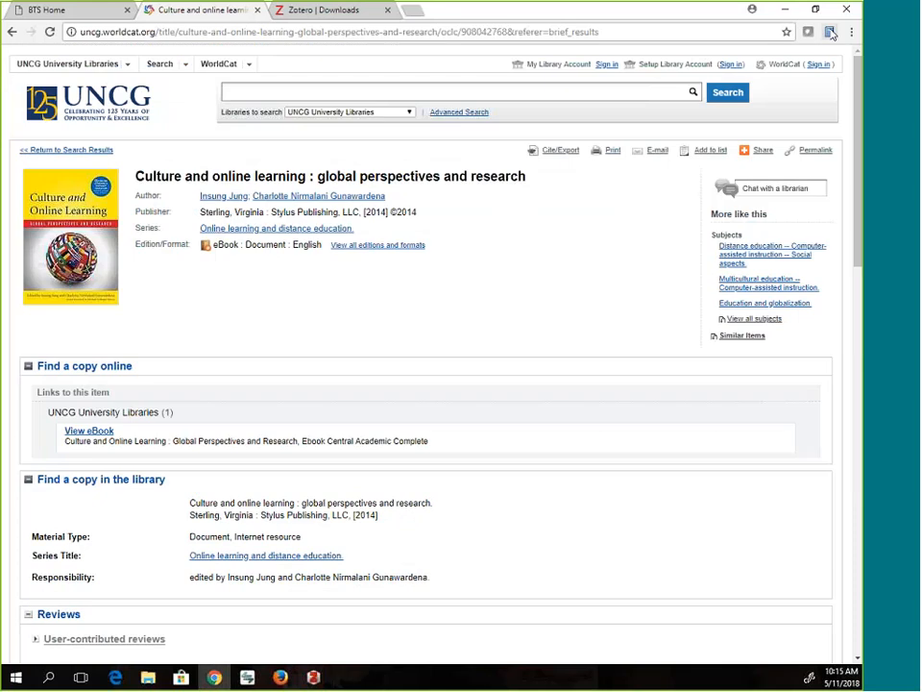
pyautogui.click(831, 32)
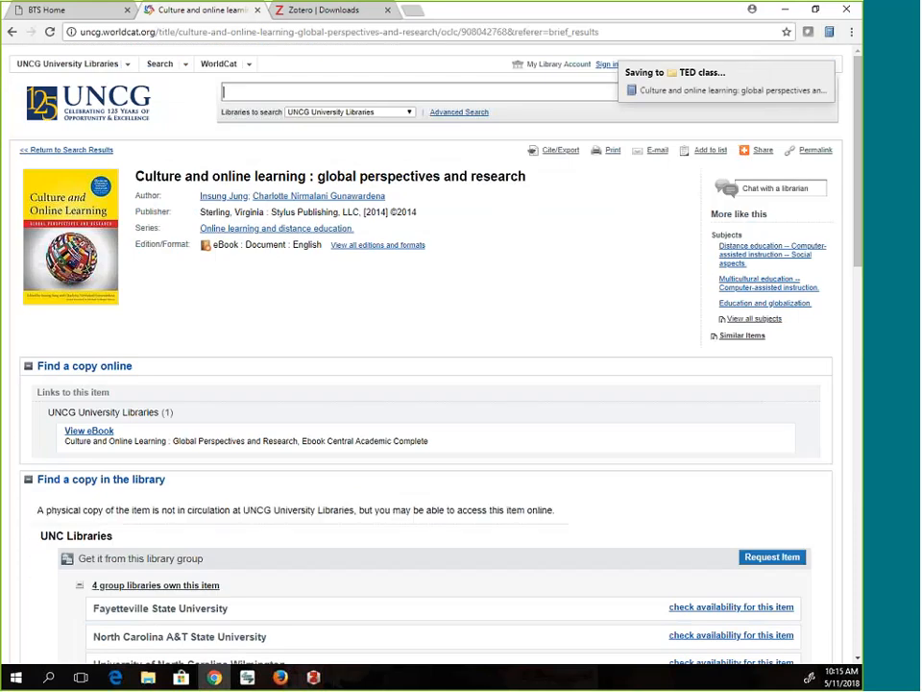
# Switch to Zotero and inspect the full URL stored for "Culture and online learning: global perspectives and research"
pyautogui.click(309, 679)
pyautogui.click(309, 678)
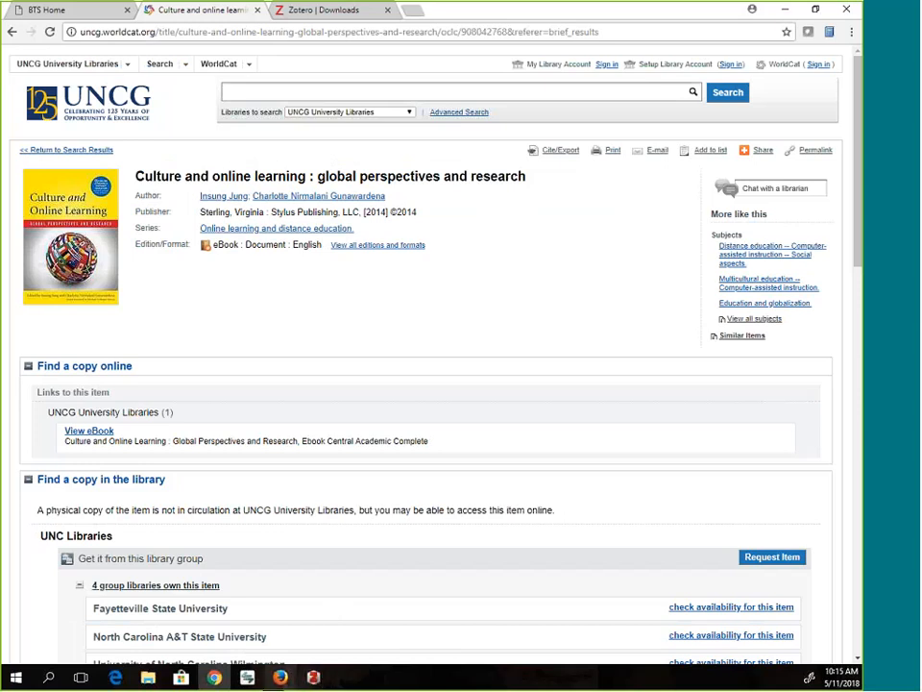
pyautogui.click(313, 677)
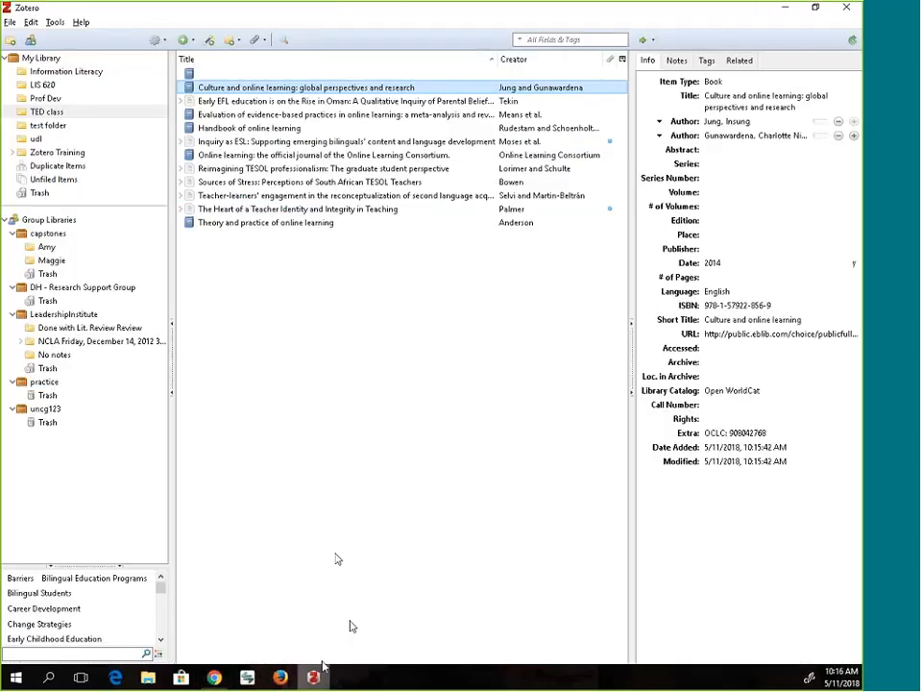
pyautogui.click(314, 677)
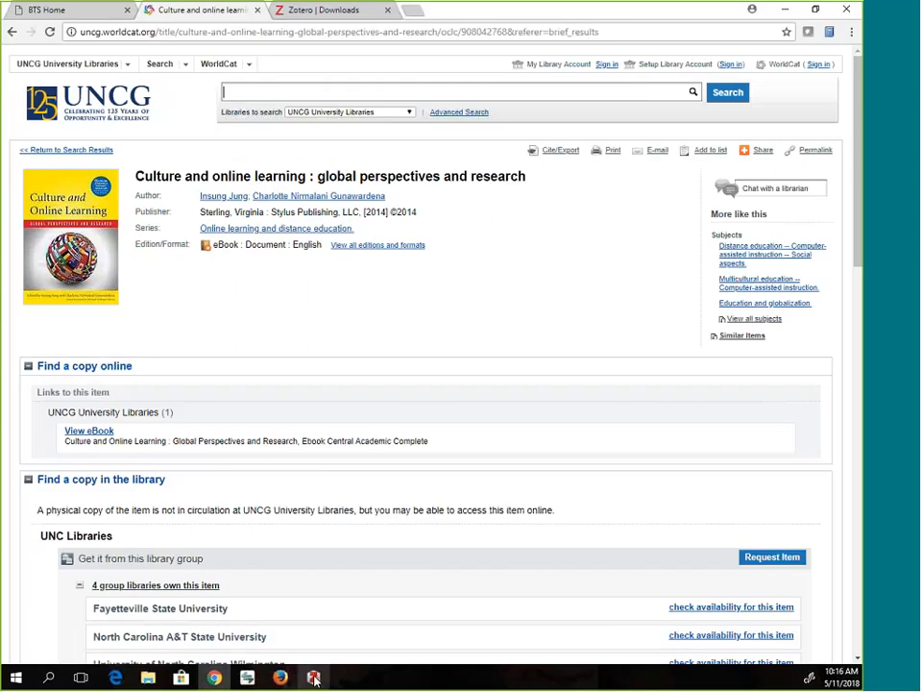
pyautogui.click(314, 677)
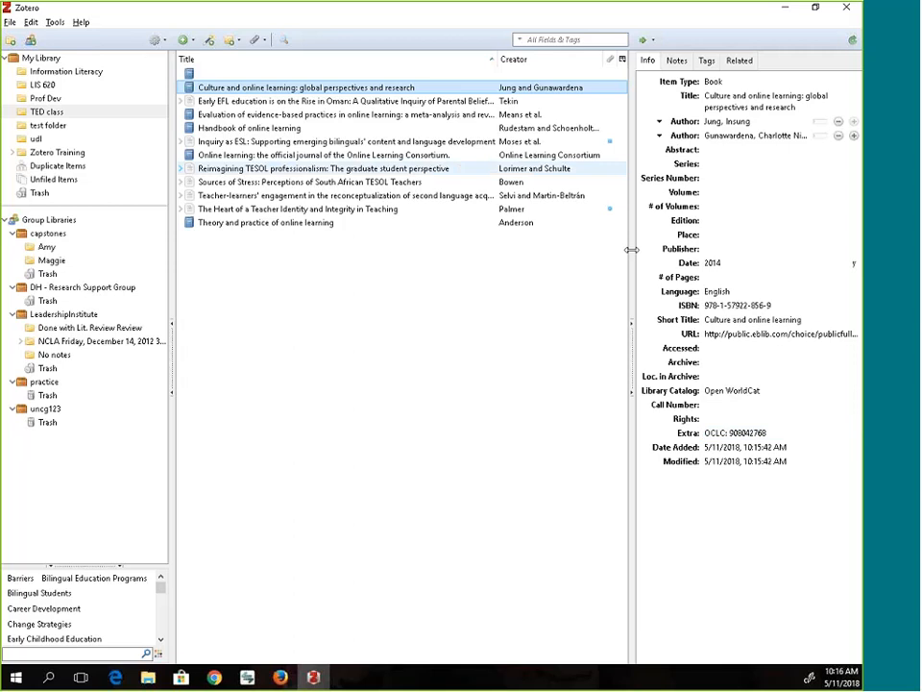
pyautogui.click(728, 336)
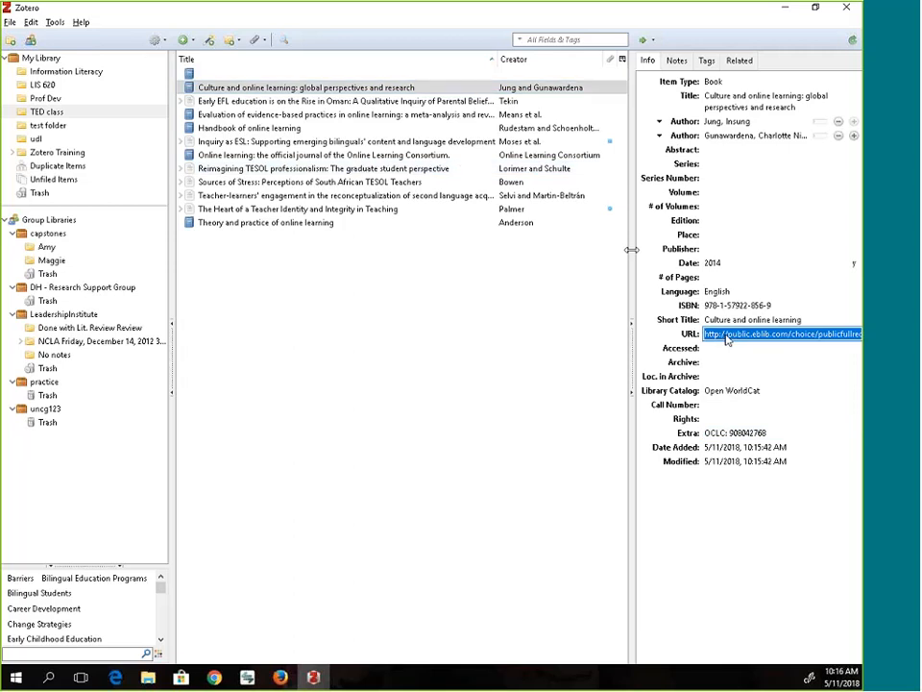
pyautogui.click(729, 336)
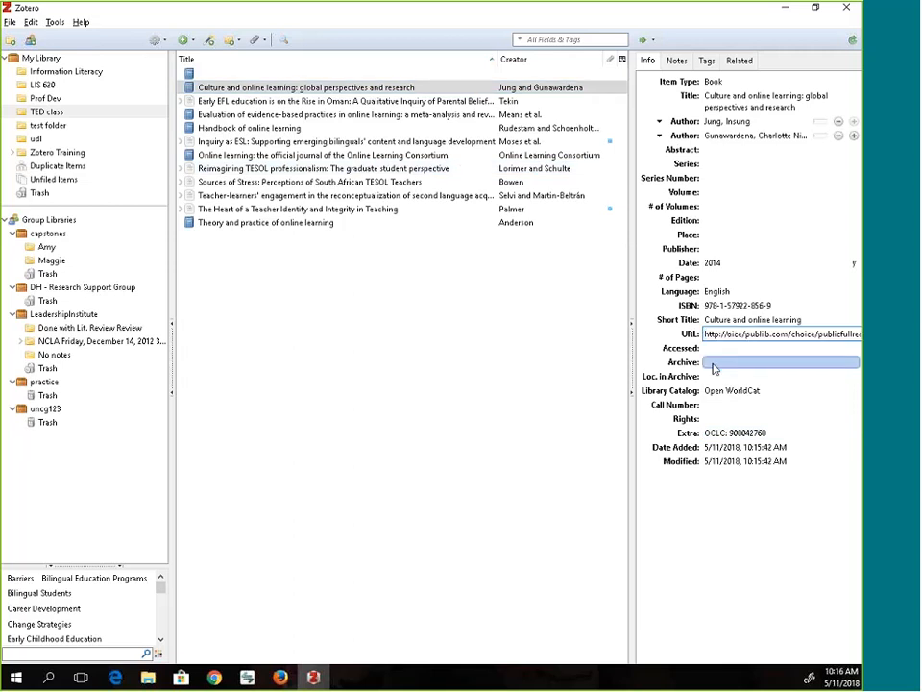
pyautogui.press('End')
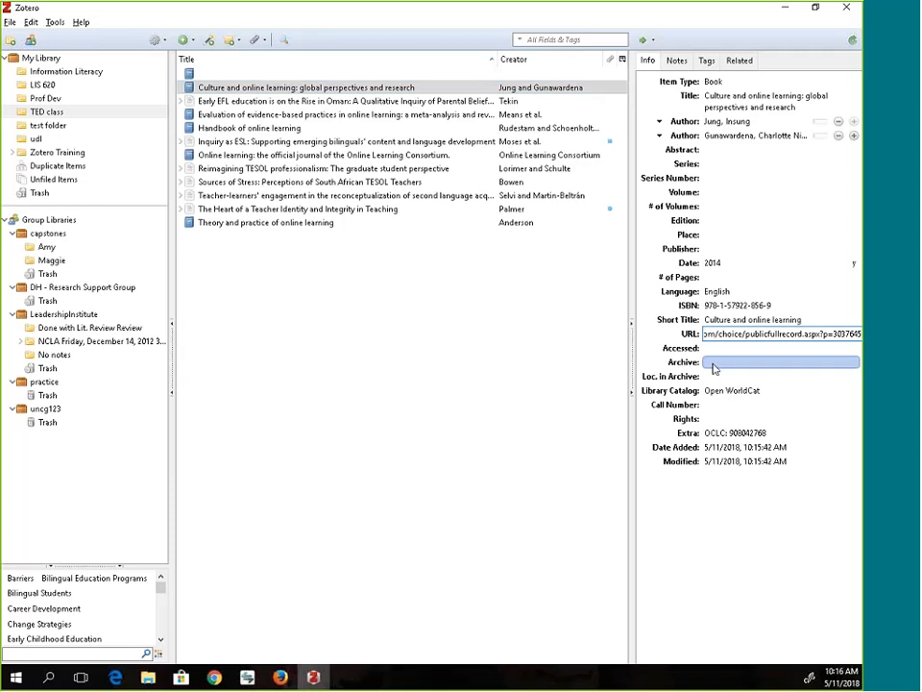
# Switch to Chrome and copy the address of the "View eBook" link in the book's catalog record
pyautogui.click(213, 677)
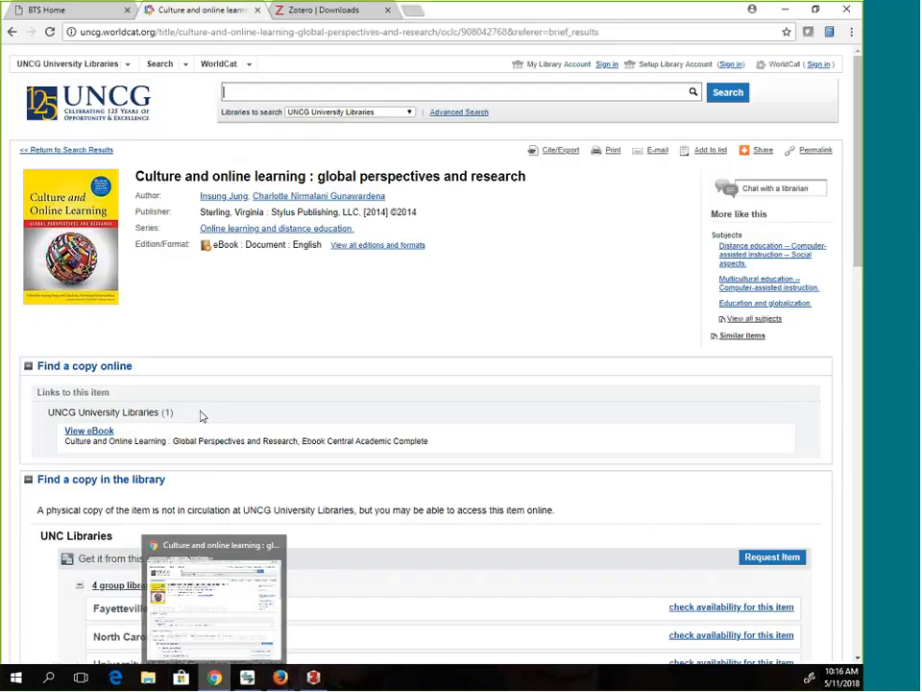
pyautogui.rightClick(87, 432)
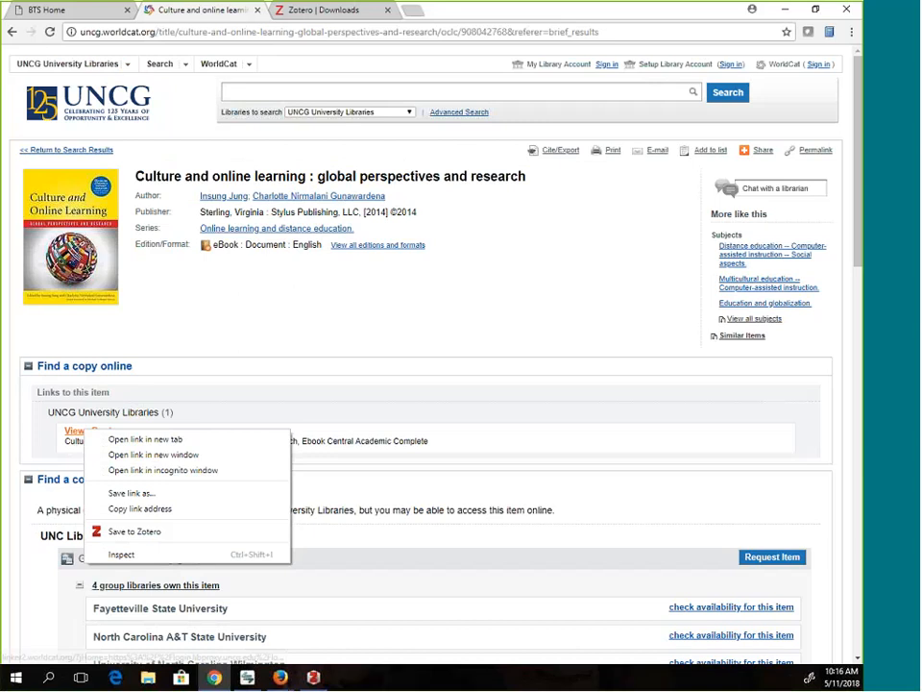
pyautogui.click(158, 509)
# Switch to Zotero and replace the URL of "Culture and online learning" with the copied eBook link address
pyautogui.click(313, 678)
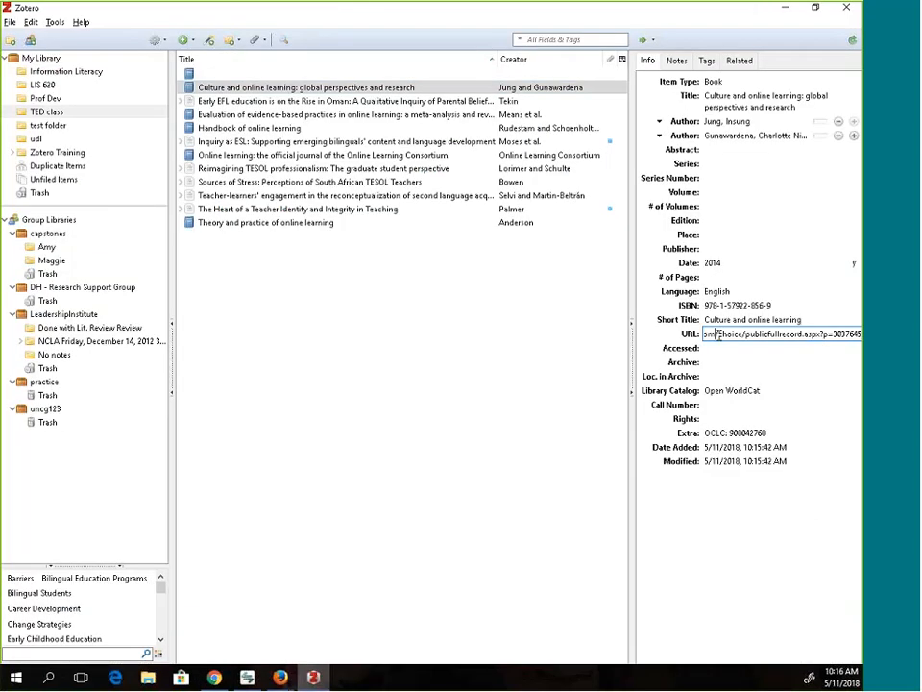
pyautogui.press('BackSpace')
pyautogui.press('BackSpace')
pyautogui.press('BackSpace')
pyautogui.press('BackSpace')
pyautogui.press('BackSpace')
pyautogui.press('BackSpace')
pyautogui.press('BackSpace')
pyautogui.press('BackSpace')
pyautogui.press('BackSpace')
pyautogui.press('BackSpace')
pyautogui.press('BackSpace')
pyautogui.press('BackSpace')
pyautogui.press('BackSpace')
pyautogui.press('BackSpace')
pyautogui.press('BackSpace')
pyautogui.press('BackSpace')
pyautogui.press('BackSpace')
pyautogui.press('BackSpace')
pyautogui.press('BackSpace')
pyautogui.press('BackSpace')
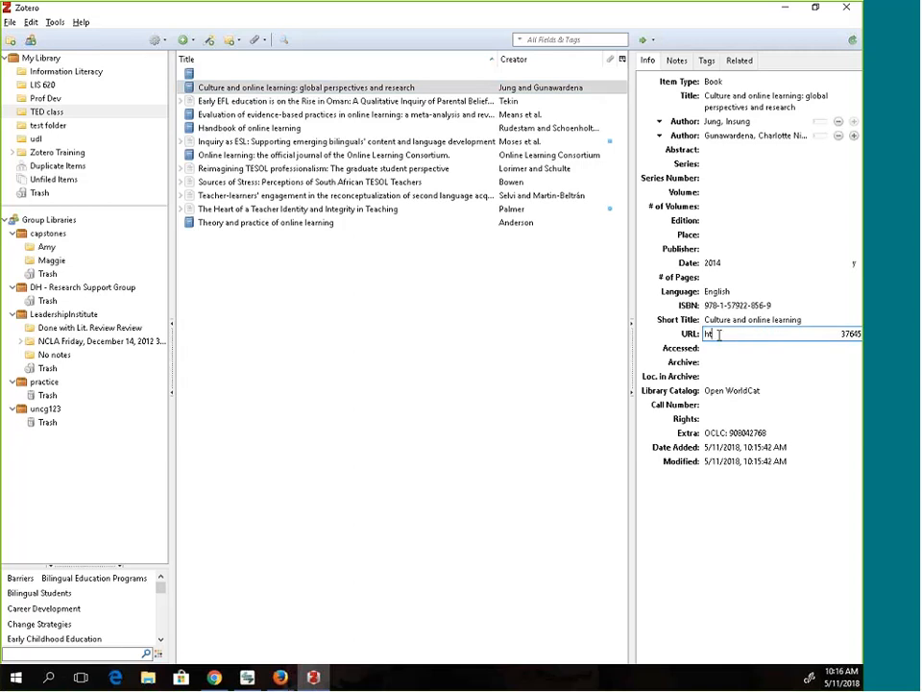
pyautogui.press('BackSpace')
pyautogui.press('BackSpace')
pyautogui.hotkey('ctrl', 'v')
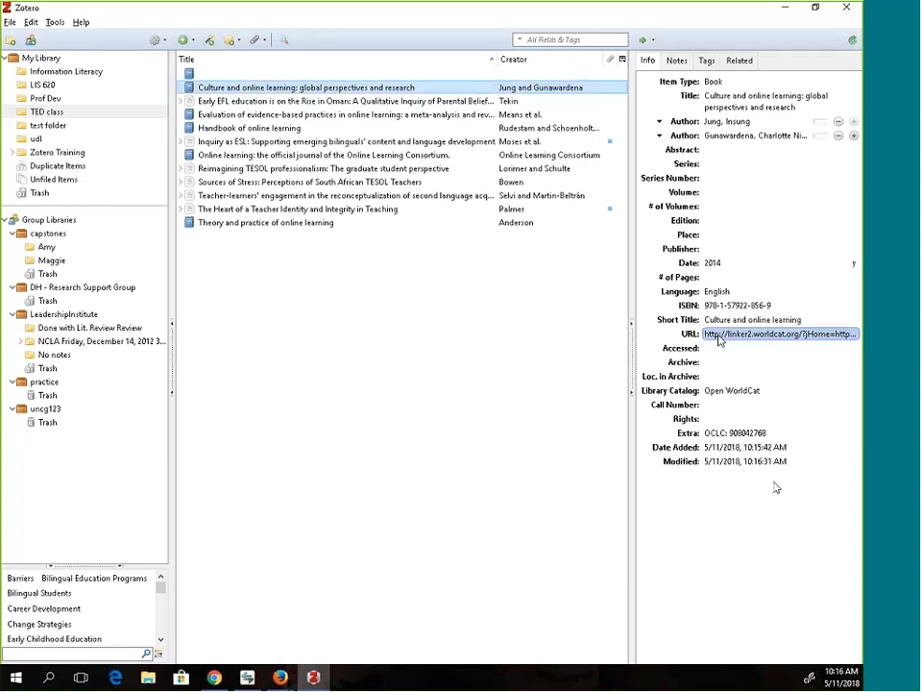
pyautogui.press('Tab')
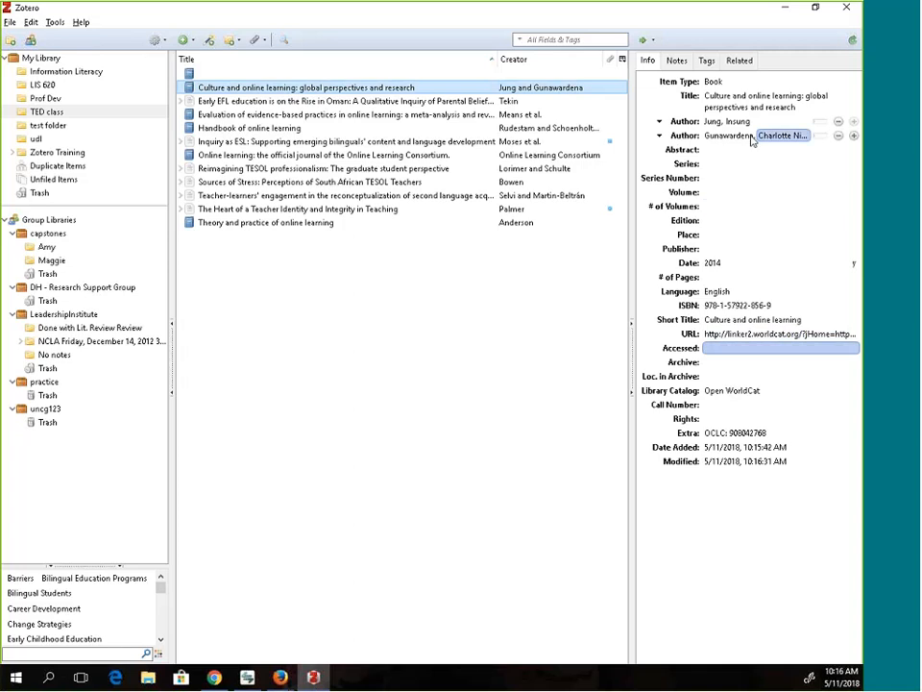
# Capitalize the subtitle's first word so the book's title reads "Culture and online learning: Global perspectives and research"
pyautogui.click(815, 99)
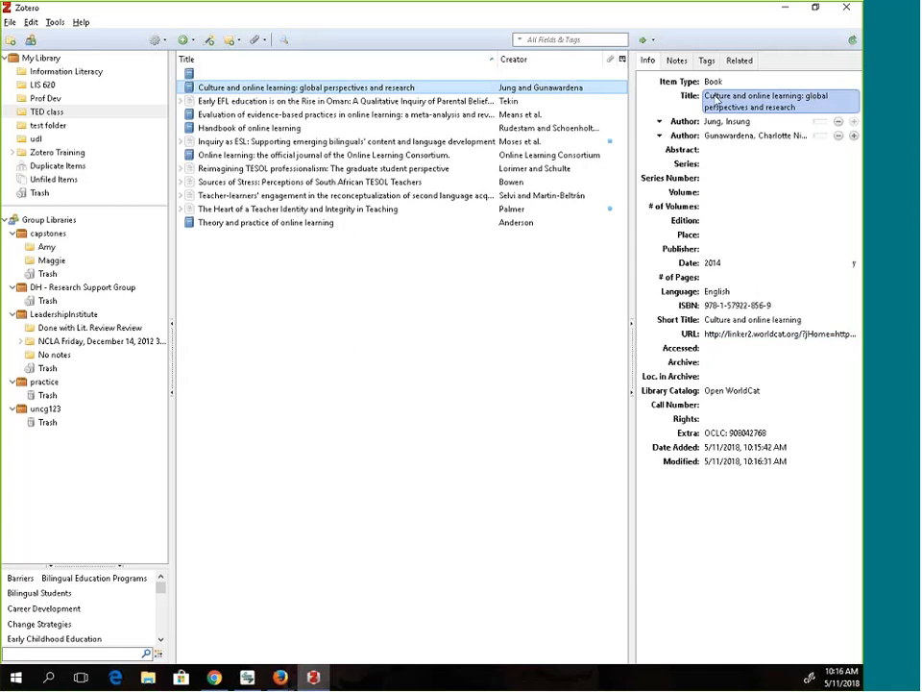
pyautogui.click(808, 102)
pyautogui.click(806, 96)
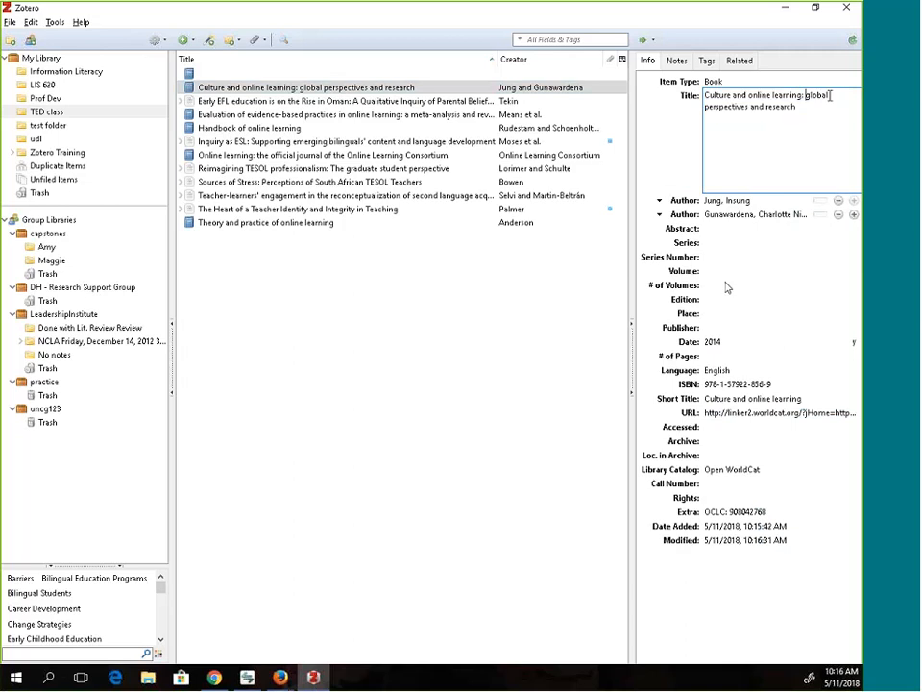
pyautogui.press('Delete')
pyautogui.write('G')
pyautogui.press('Return')
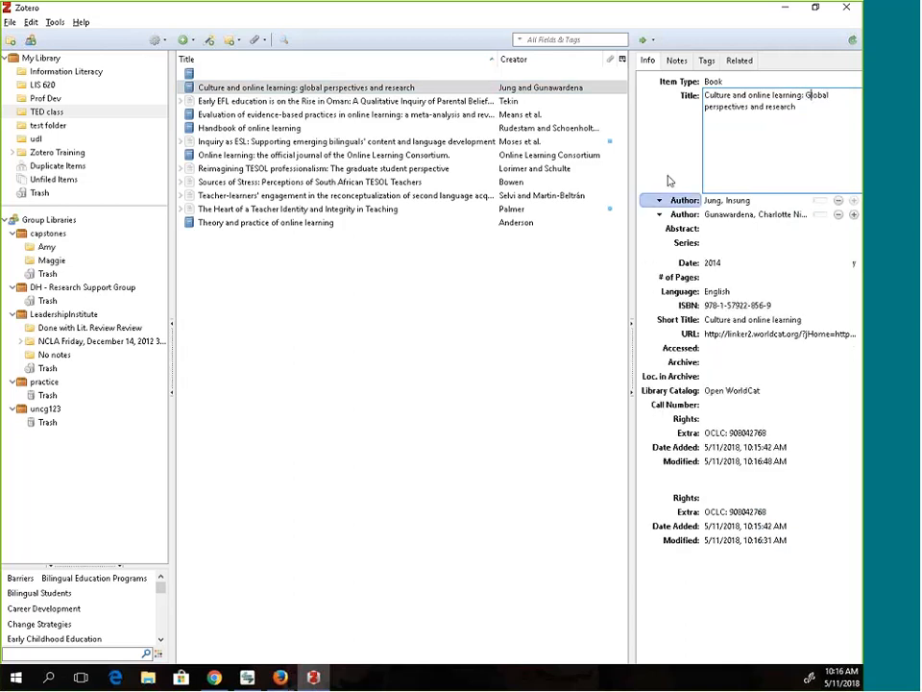
pyautogui.click(717, 180)
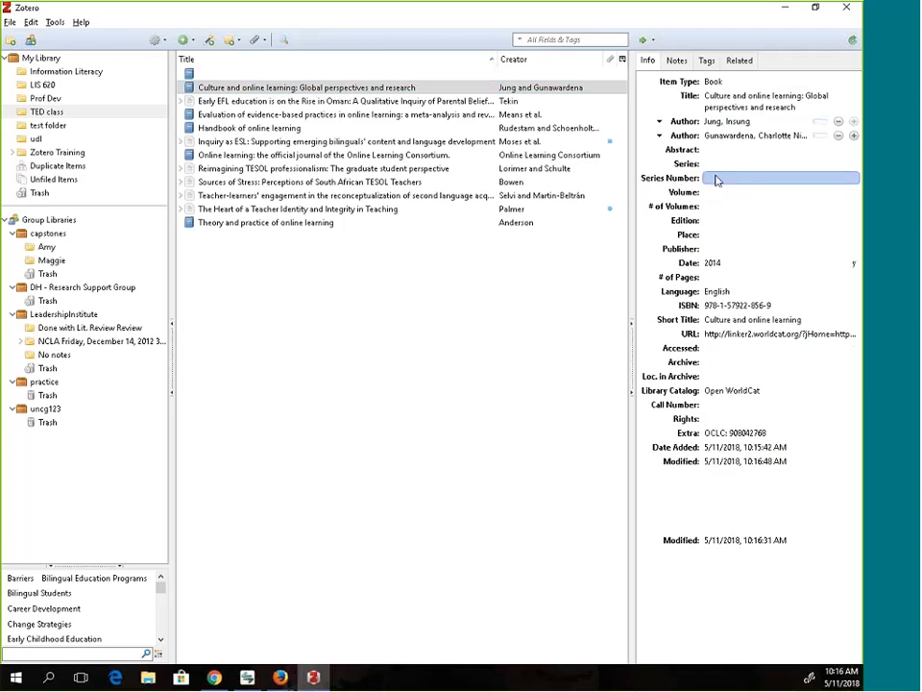
pyautogui.click(733, 192)
pyautogui.click(730, 152)
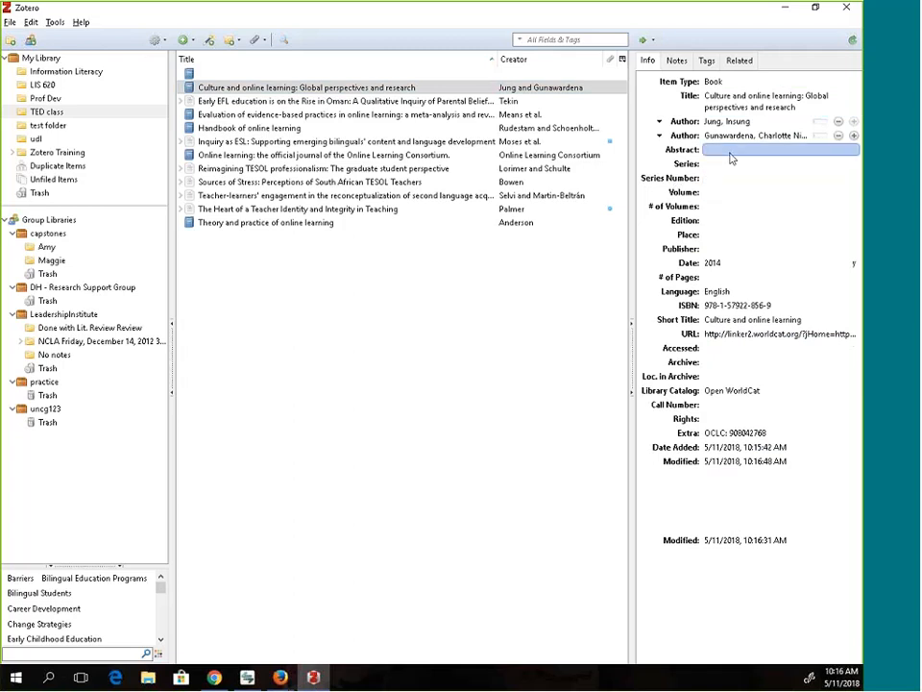
pyautogui.click(862, 108)
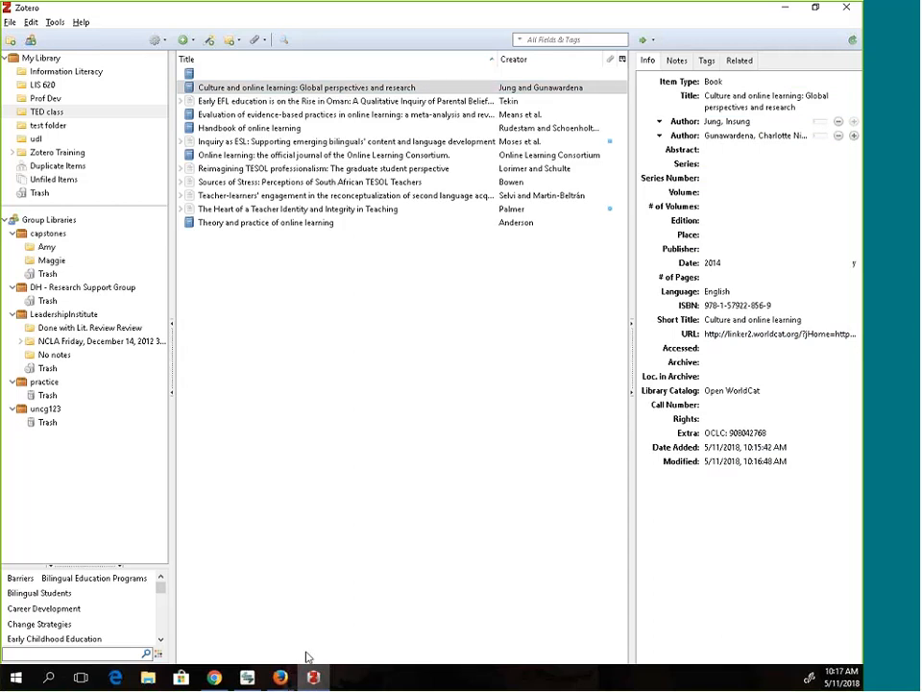
# Switch to Chrome, go back to the library home page and open Academic Search Complete (EBSCO) from its database list
pyautogui.moveTo(273, 682)
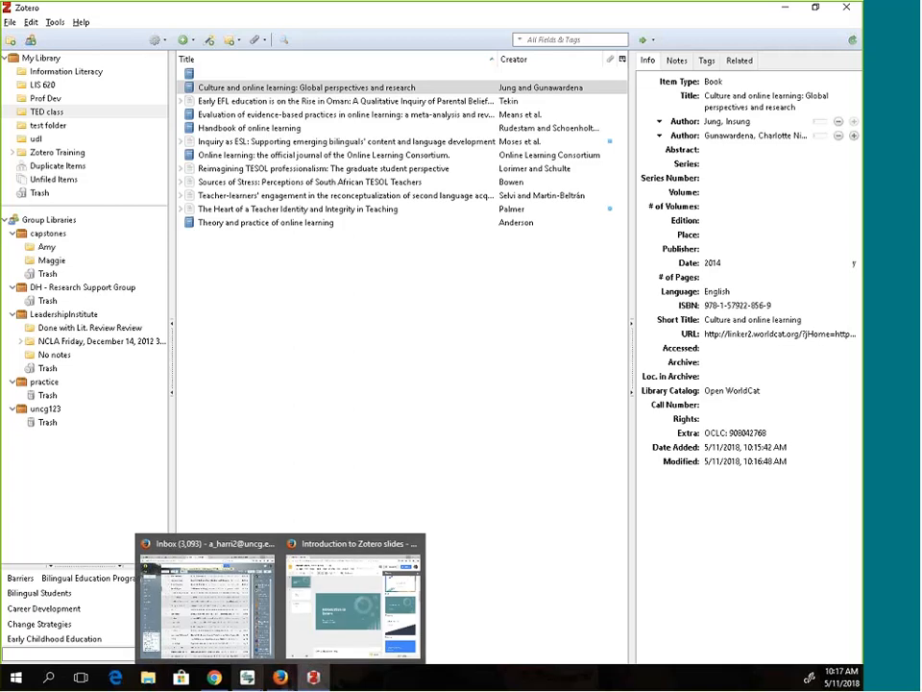
pyautogui.moveTo(307, 680)
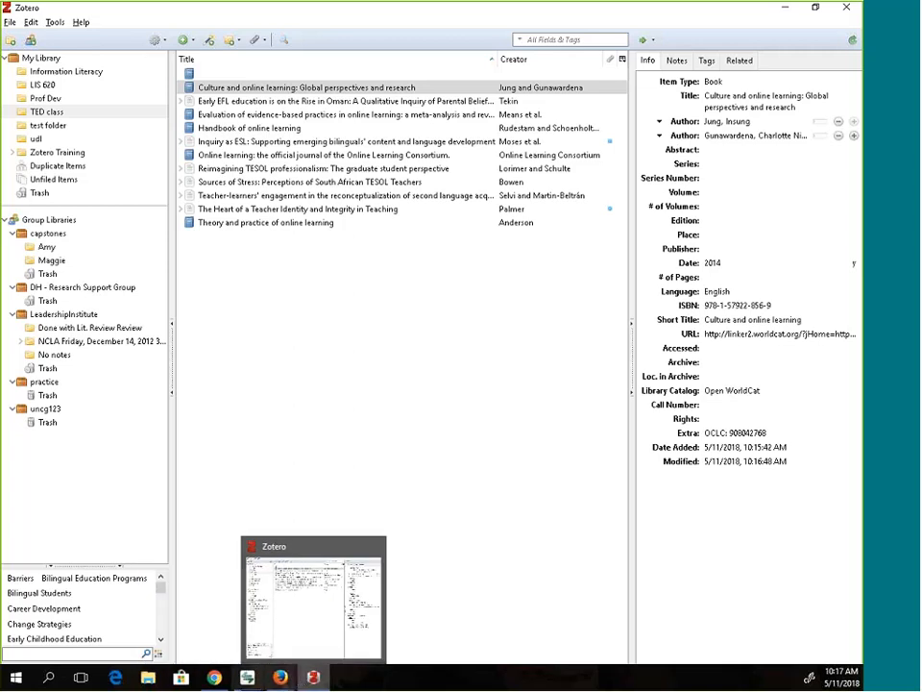
pyautogui.click(227, 659)
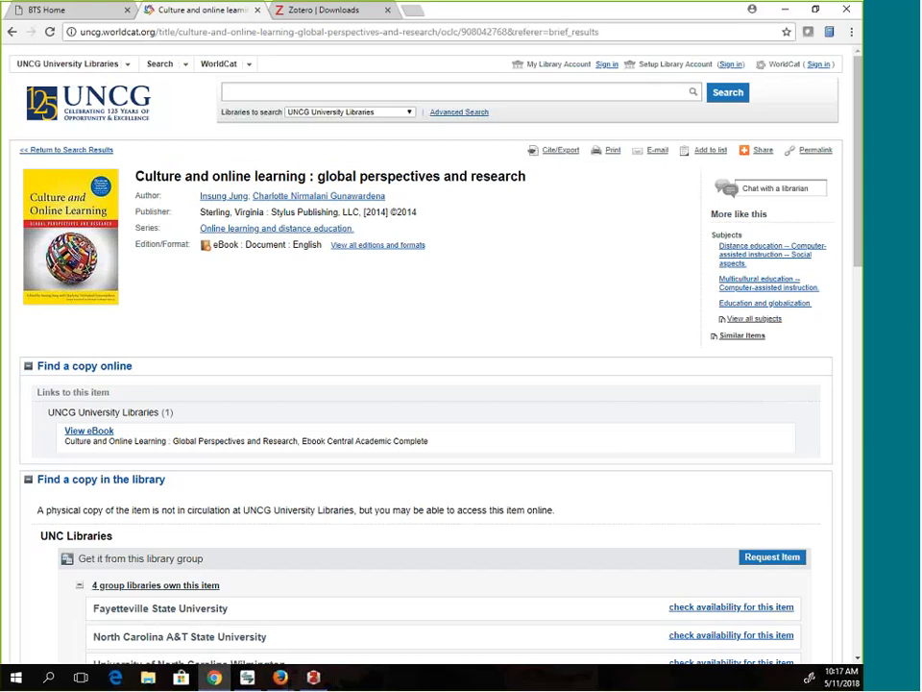
pyautogui.click(12, 32)
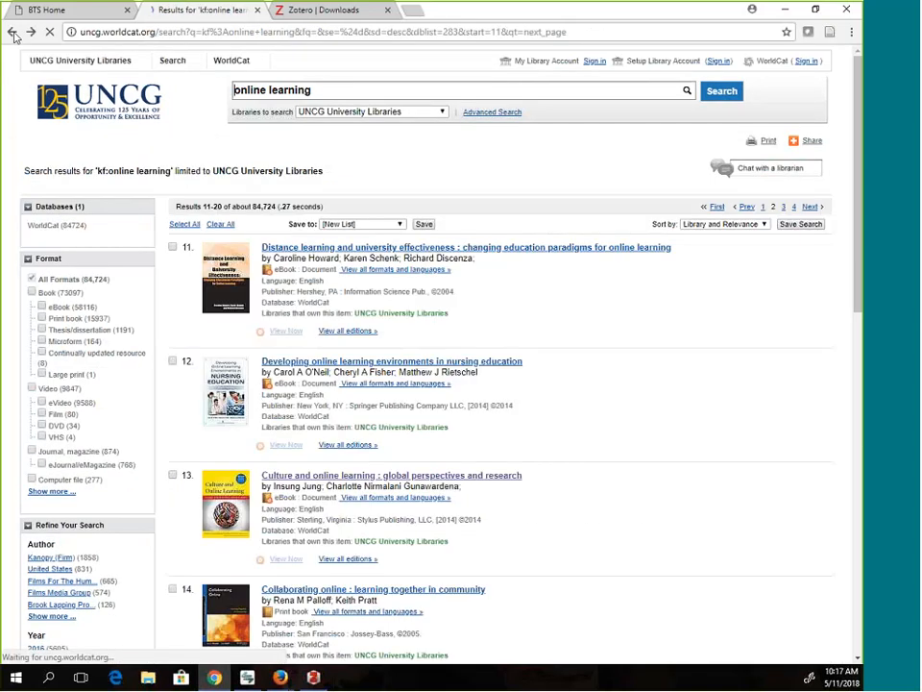
pyautogui.click(13, 33)
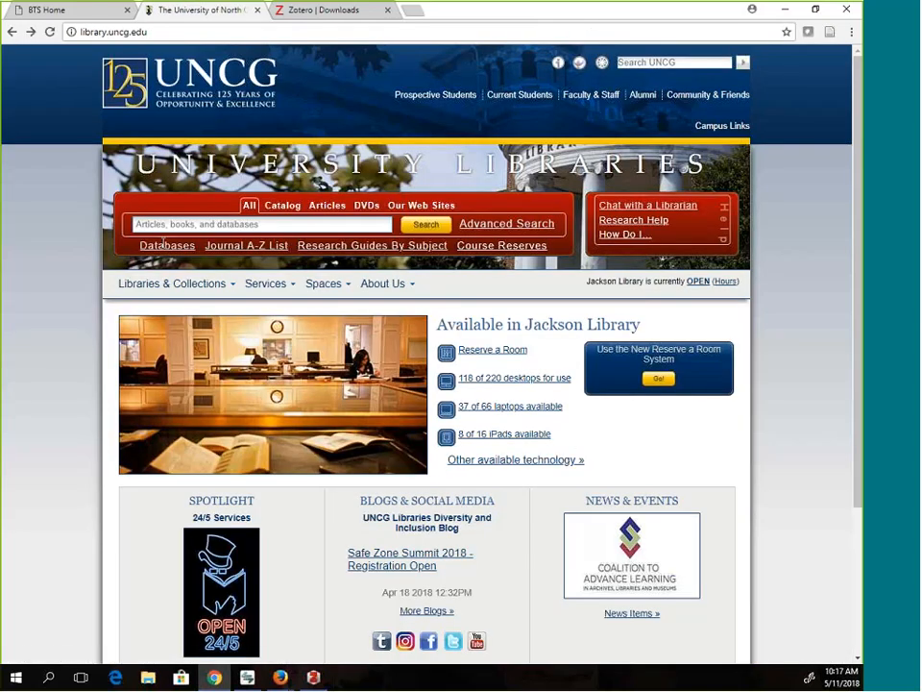
pyautogui.click(151, 248)
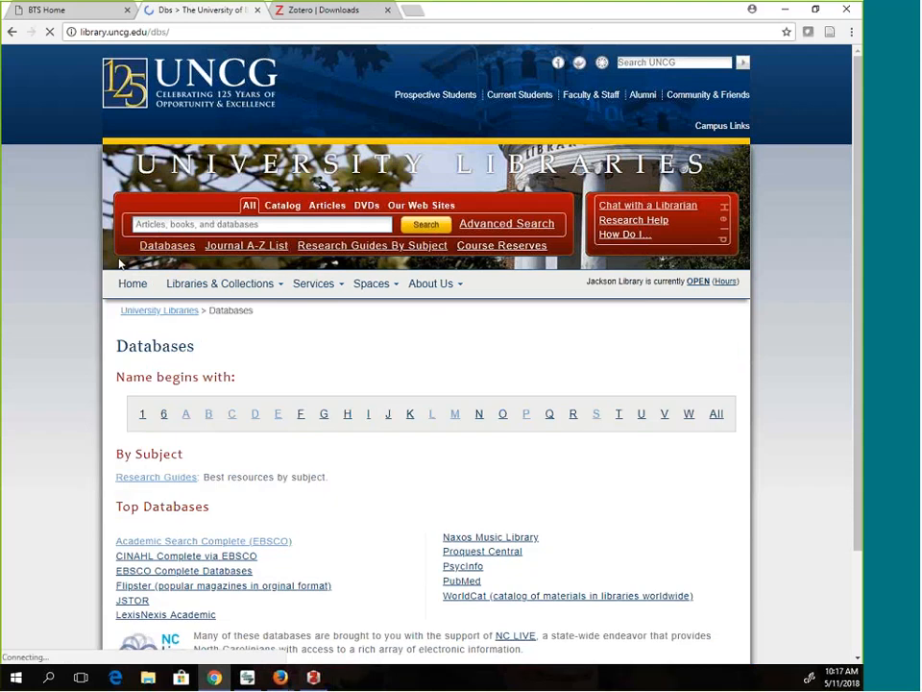
pyautogui.scroll(-2, 360, 567)
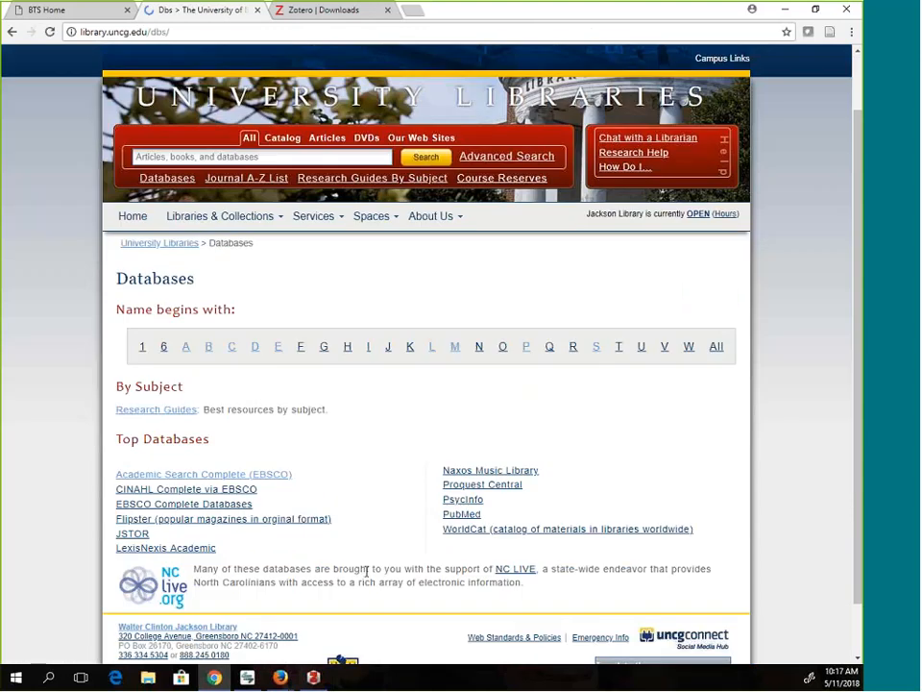
pyautogui.click(202, 482)
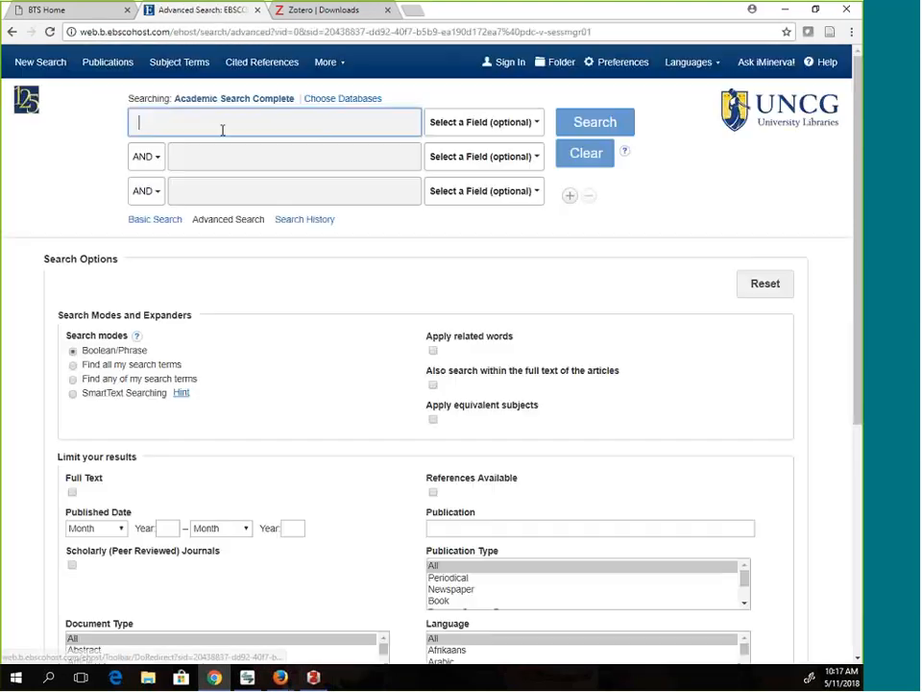
# Search Academic Search Complete for "online learning" and refine the search with "higher education" as a second AND term
pyautogui.write('onli')
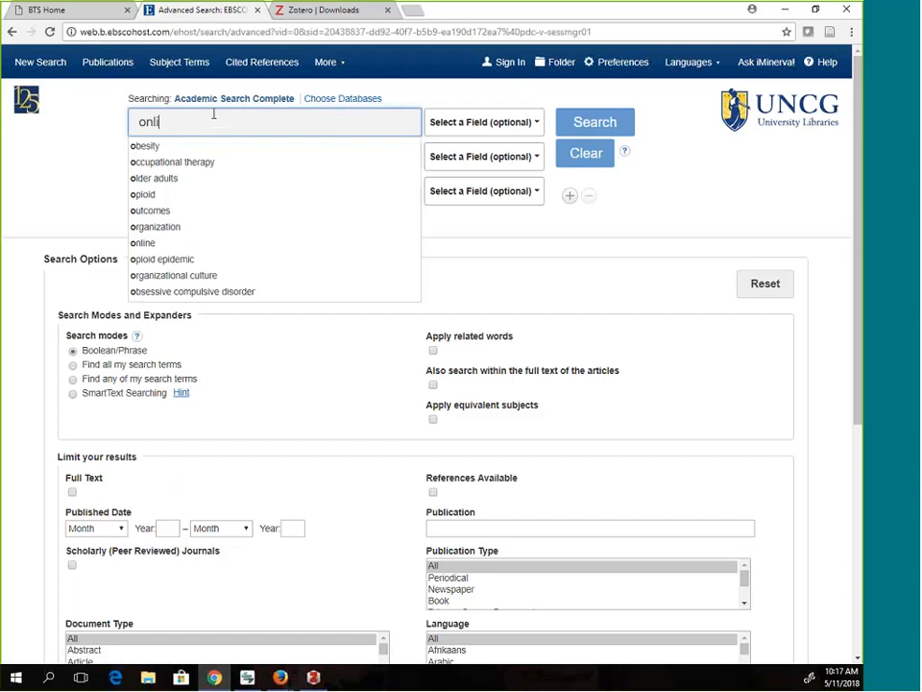
pyautogui.write('ne learning')
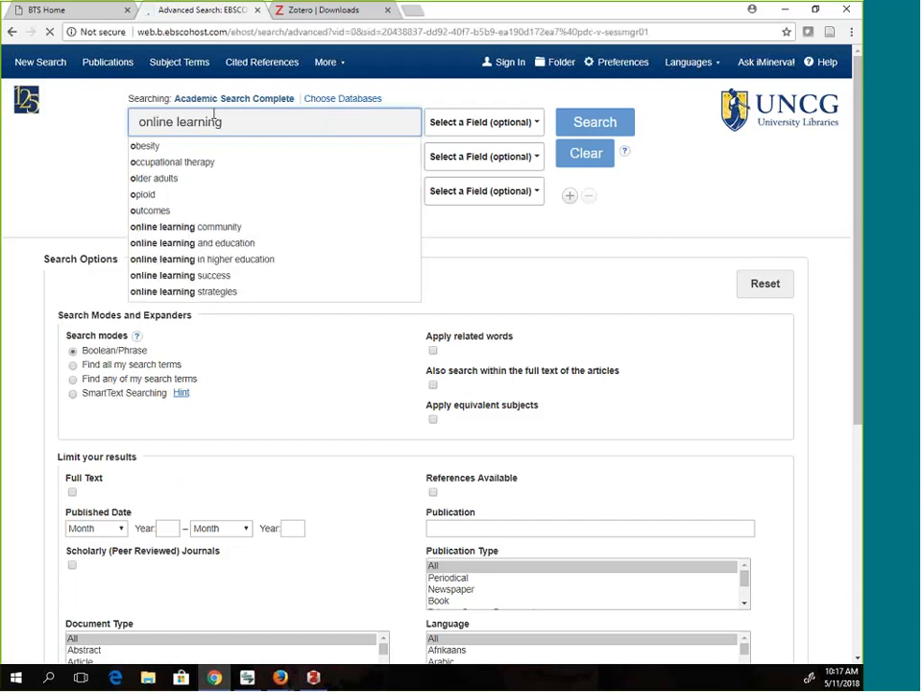
pyautogui.press('Return')
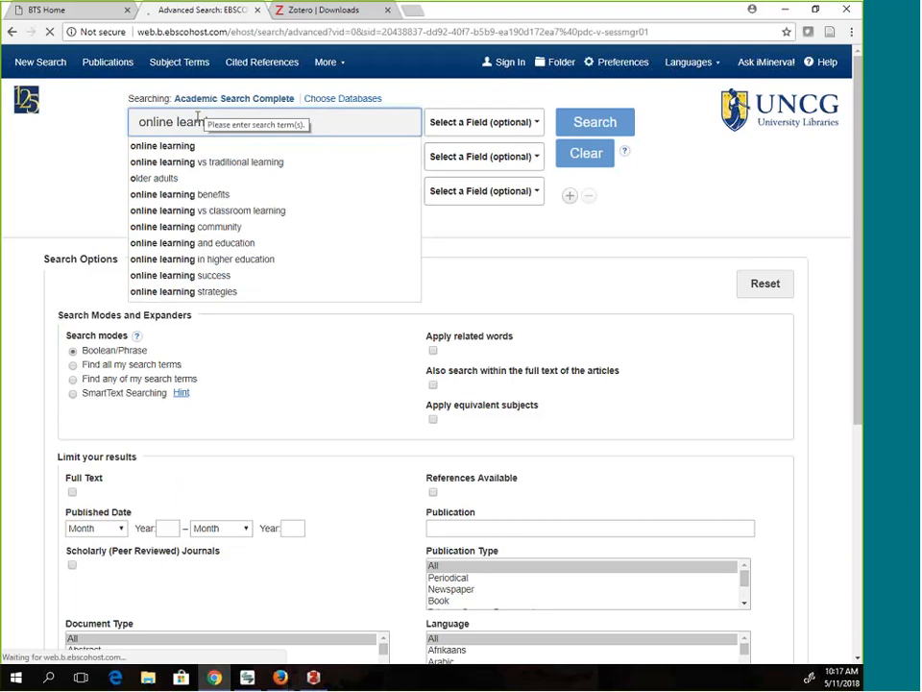
pyautogui.click(188, 160)
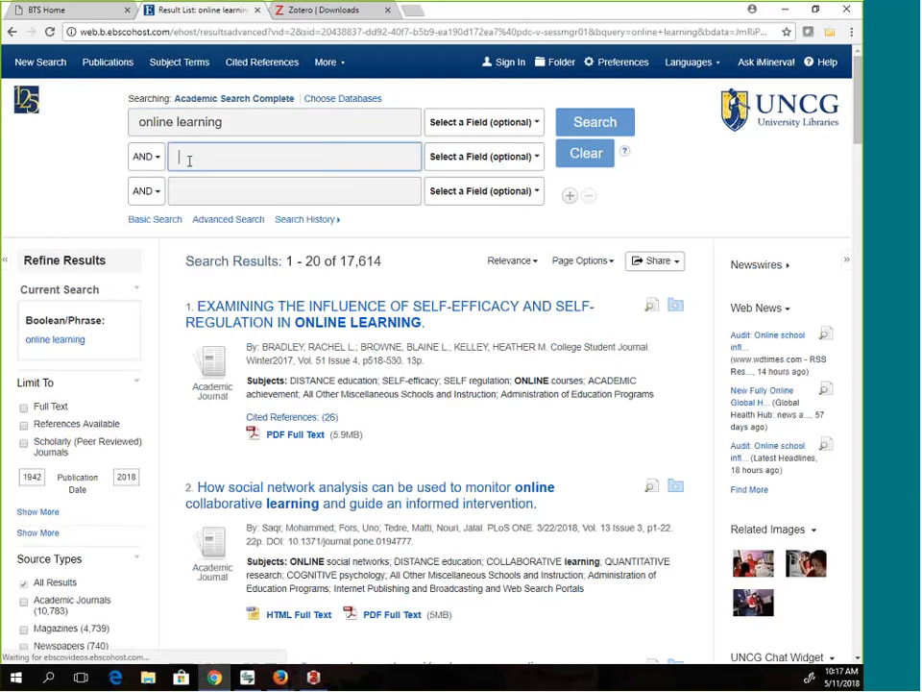
pyautogui.write('higher edu')
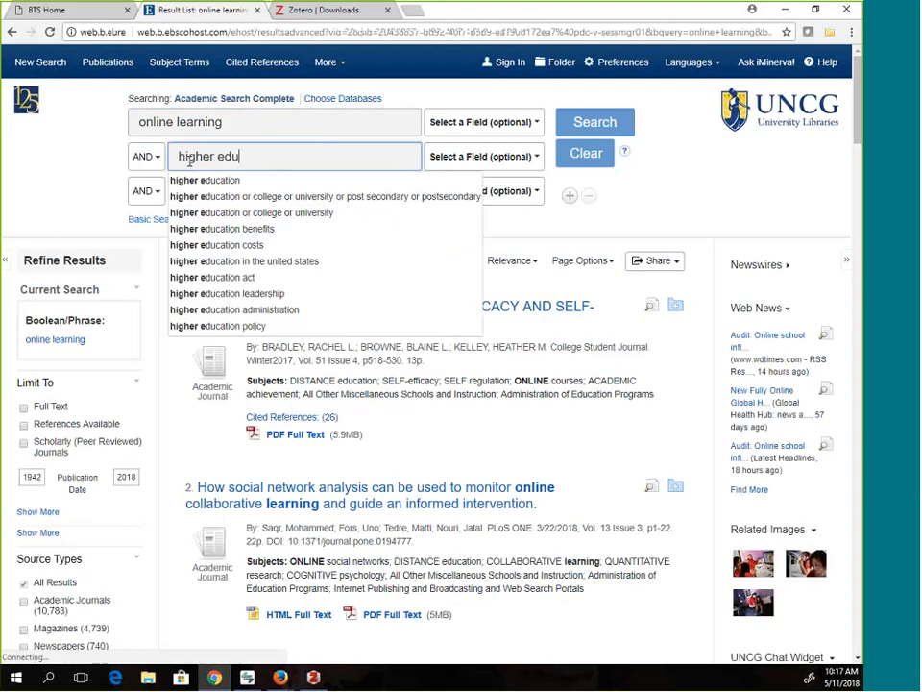
pyautogui.write('cation')
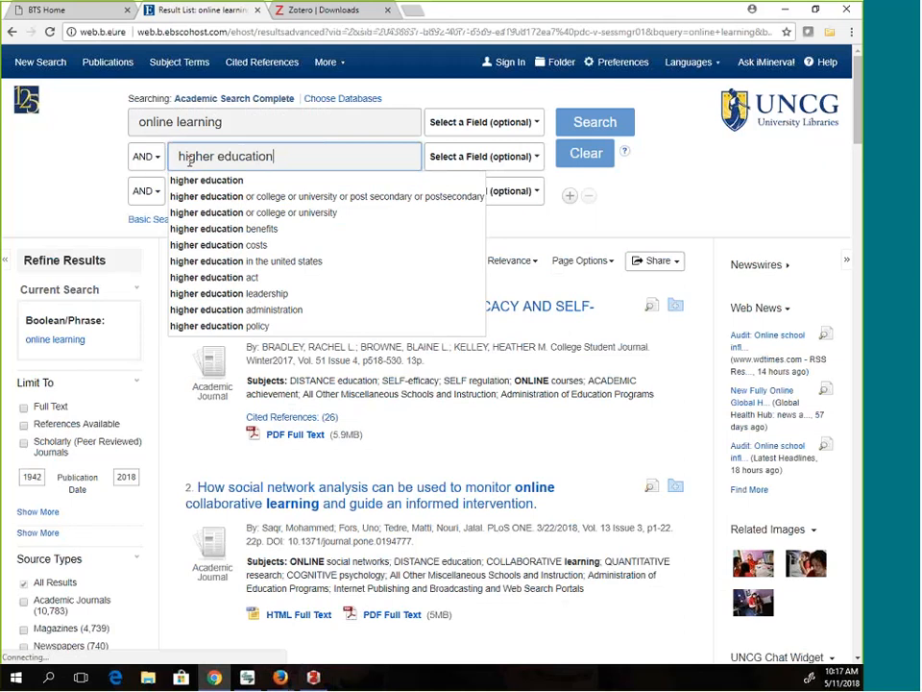
pyautogui.press('Return')
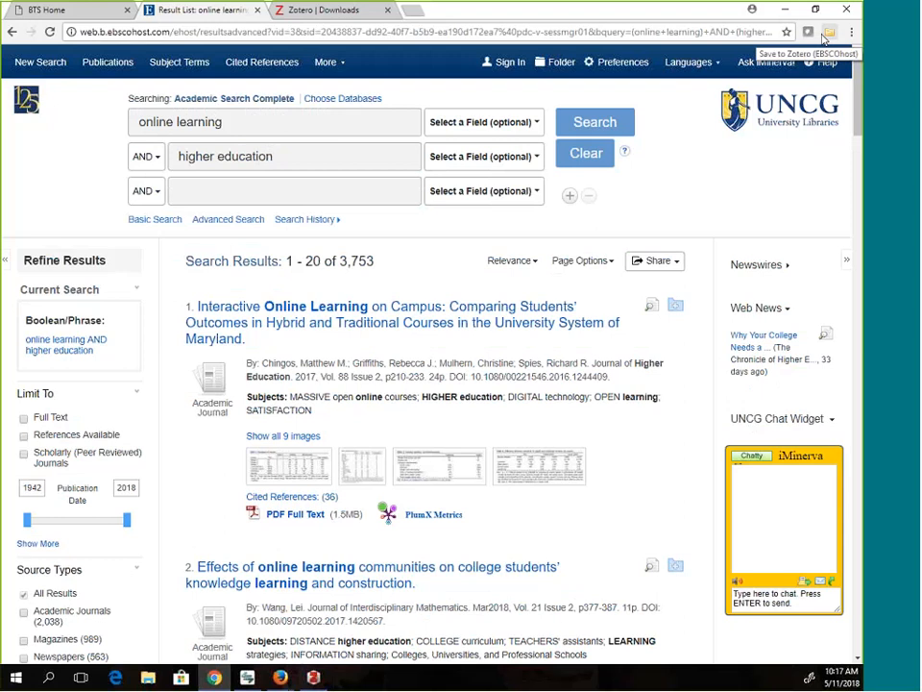
# Look through the full record of the first result, "Interactive Online Learning on Campus", and save it to the TED class collection in Zotero
pyautogui.click(423, 328)
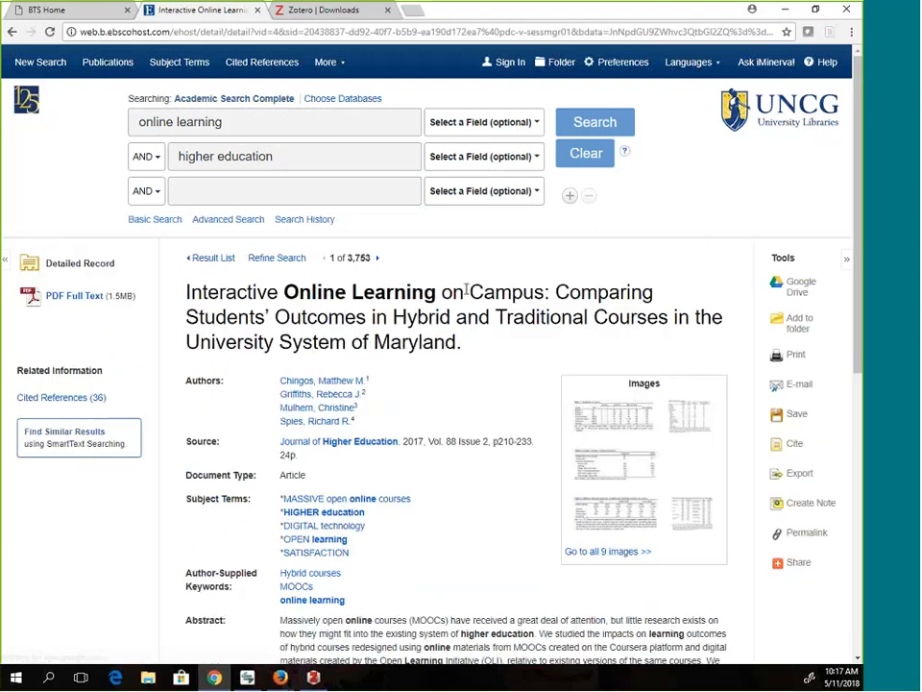
pyautogui.scroll(-3, 399, 291)
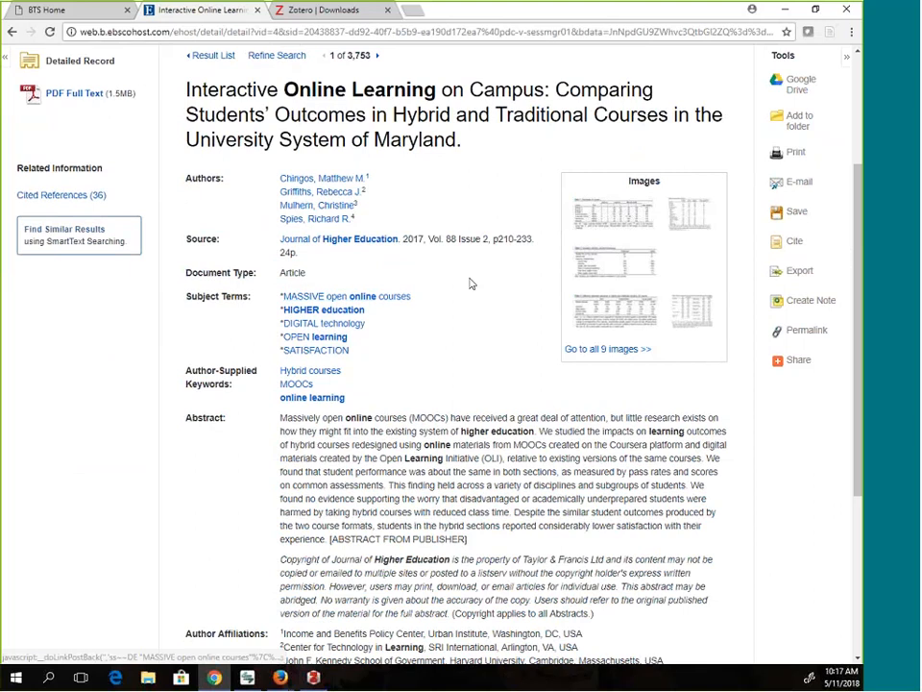
pyautogui.scroll(-1, 468, 279)
pyautogui.scroll(-2, 102, 191)
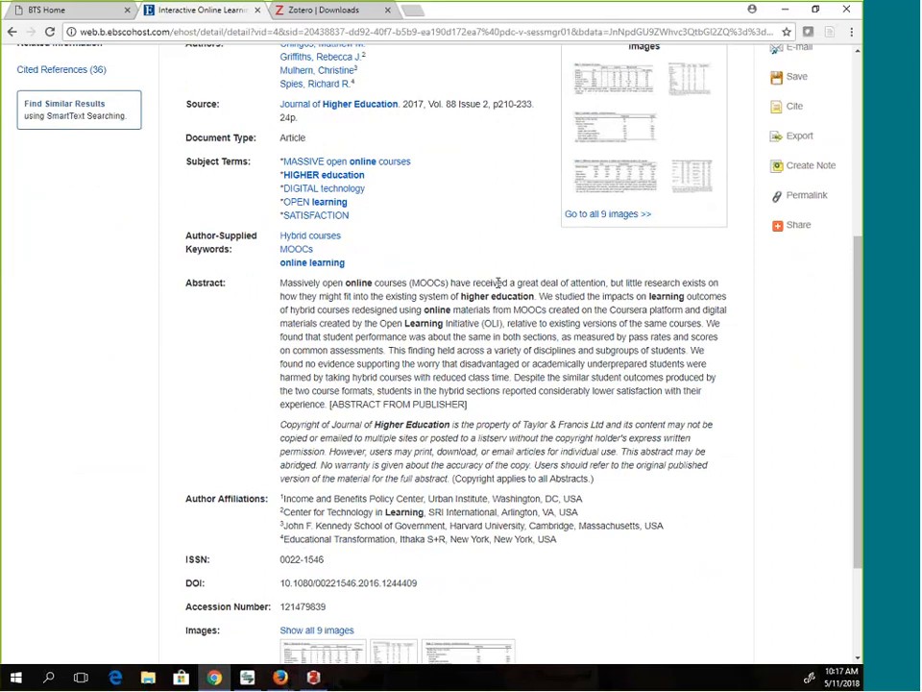
pyautogui.scroll(5, 498, 283)
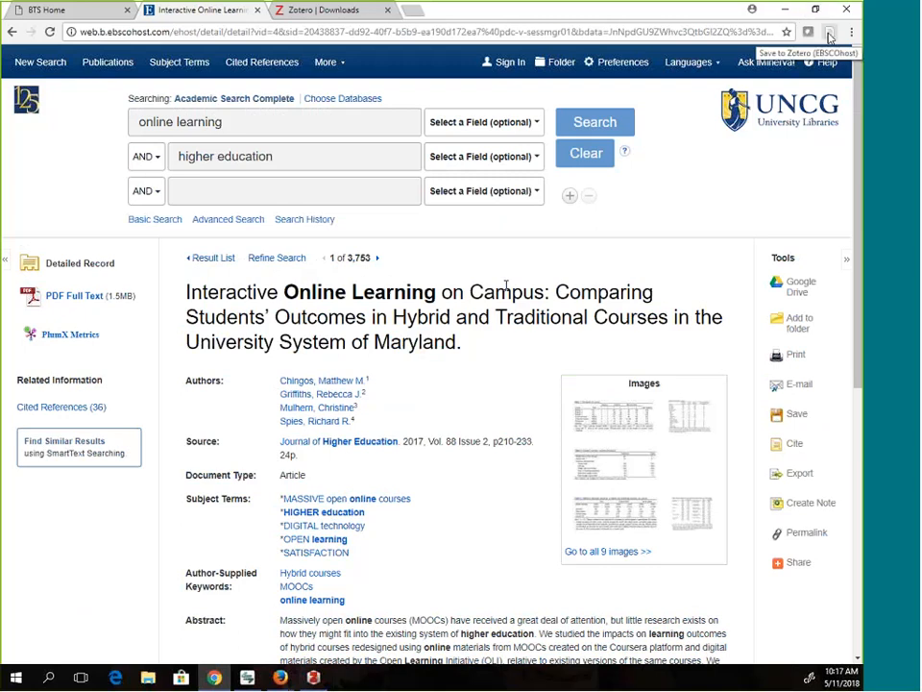
pyautogui.click(830, 34)
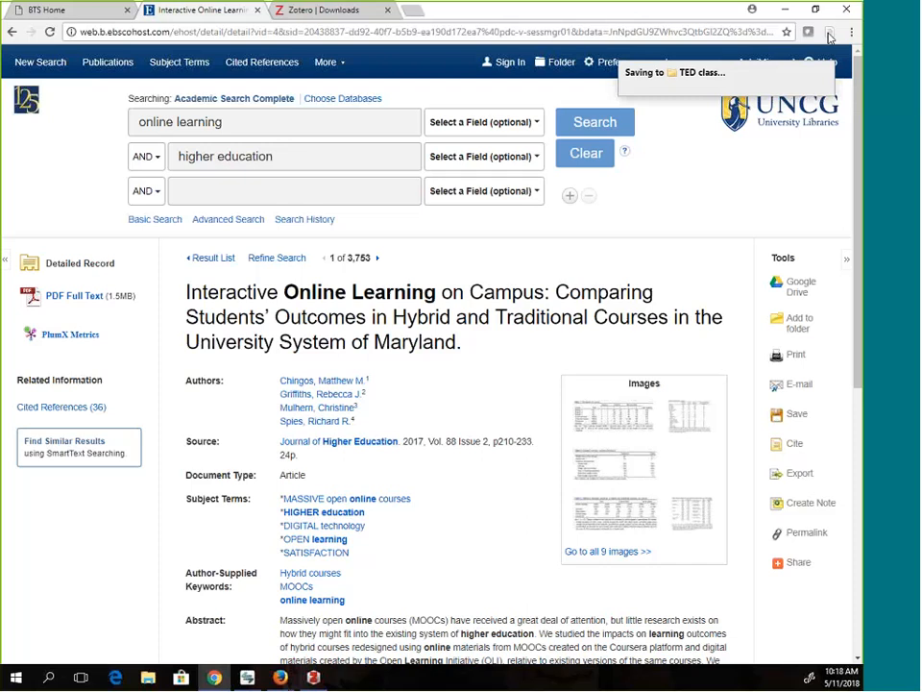
# Switch to Zotero and expand the "Interactive Online Learning on Campus" article to view its attachment and saved details
pyautogui.click(312, 678)
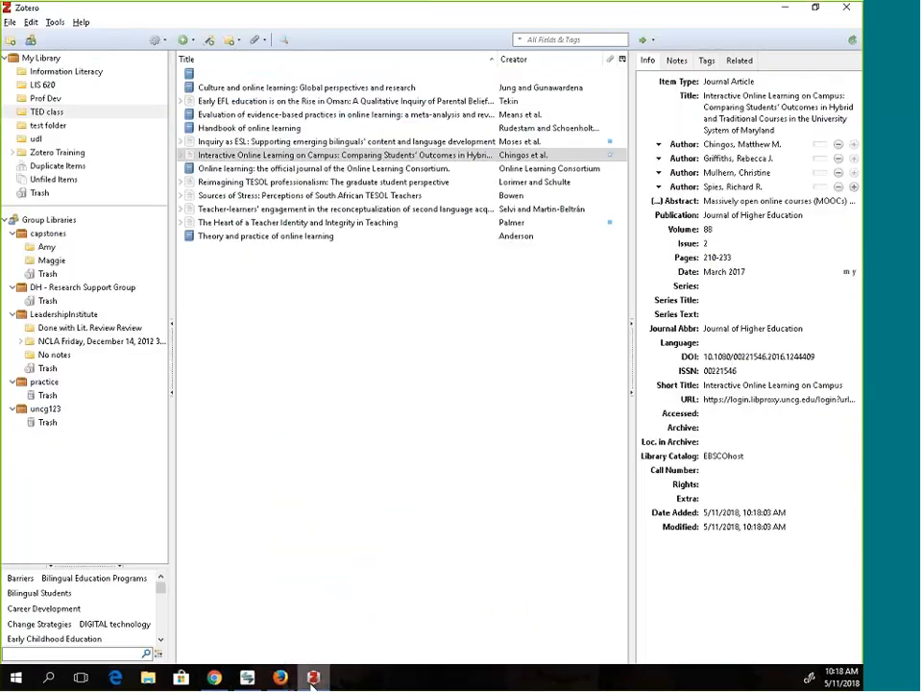
pyautogui.click(181, 156)
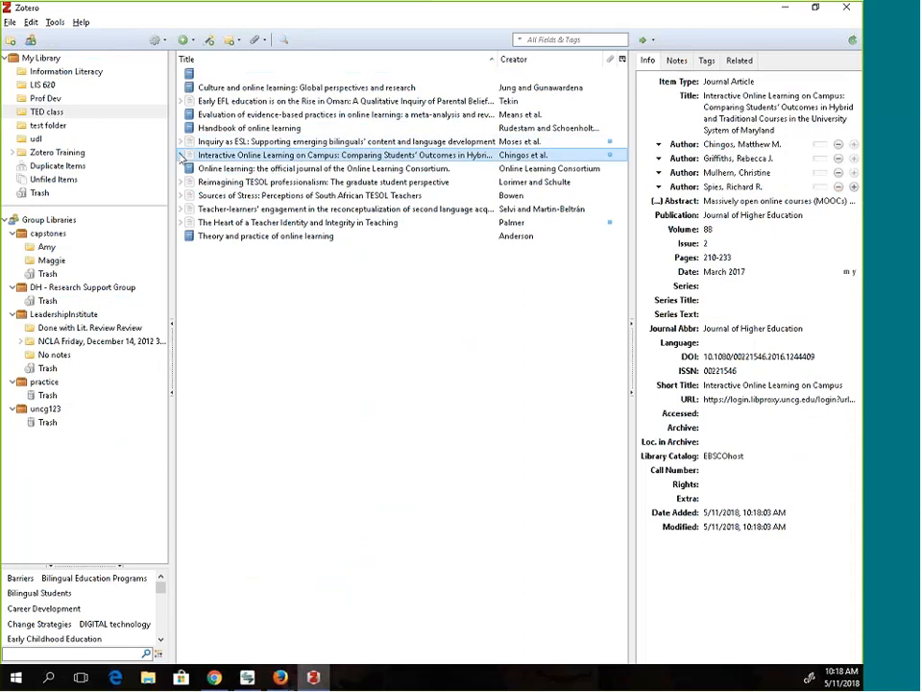
pyautogui.click(181, 156)
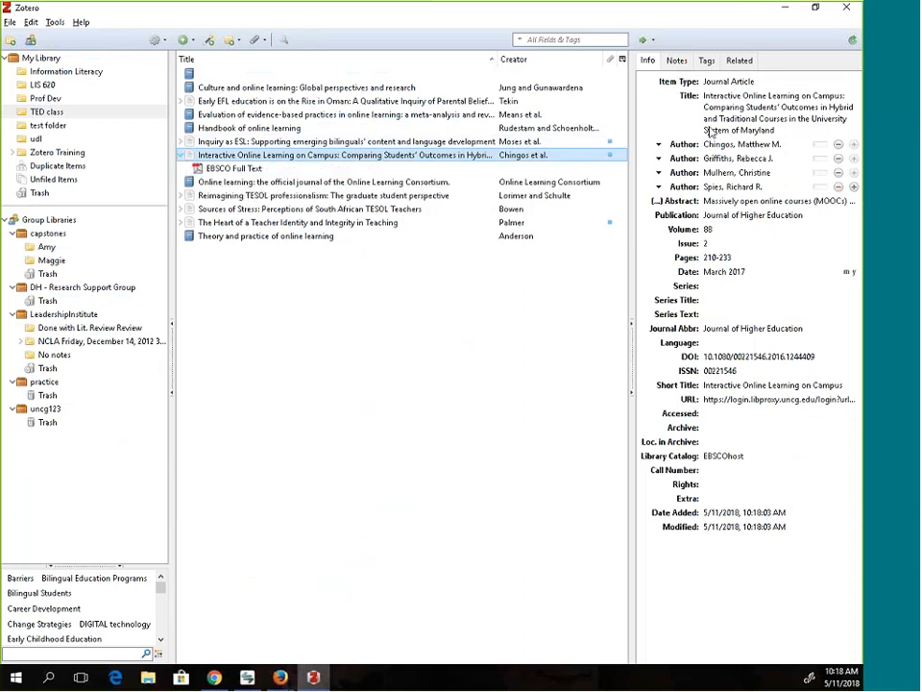
# Examine the details of the "Interactive Online Learning on Campus" article and open Zotero's preferences
pyautogui.click(752, 100)
pyautogui.click(752, 100)
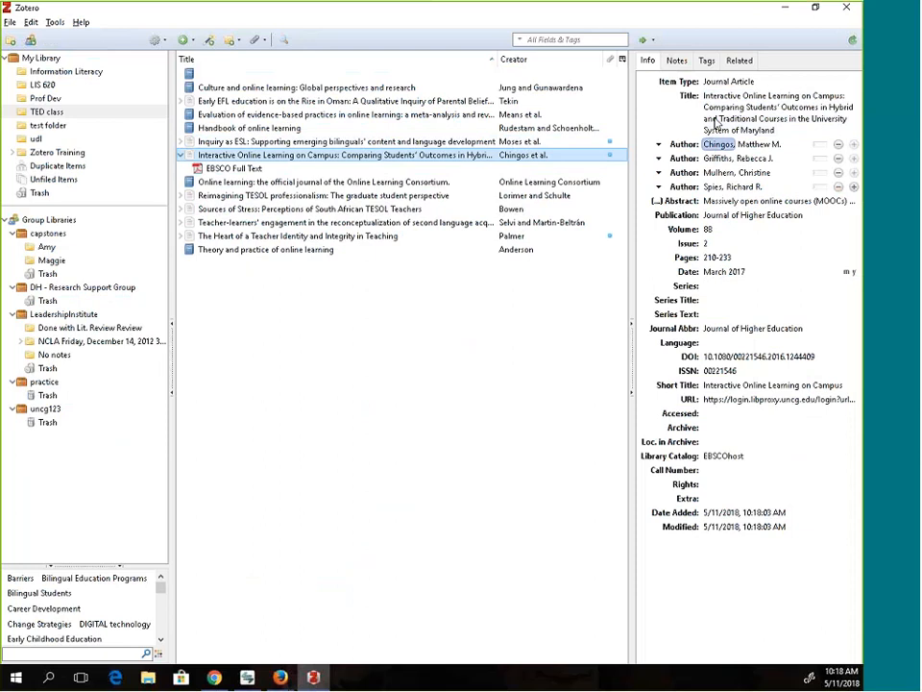
pyautogui.click(730, 314)
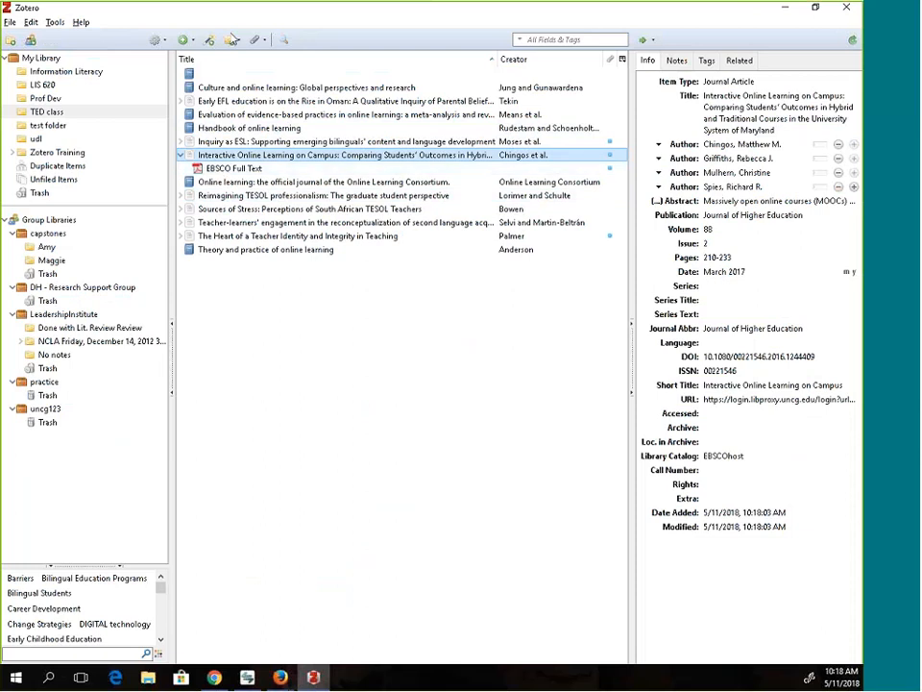
pyautogui.click(156, 41)
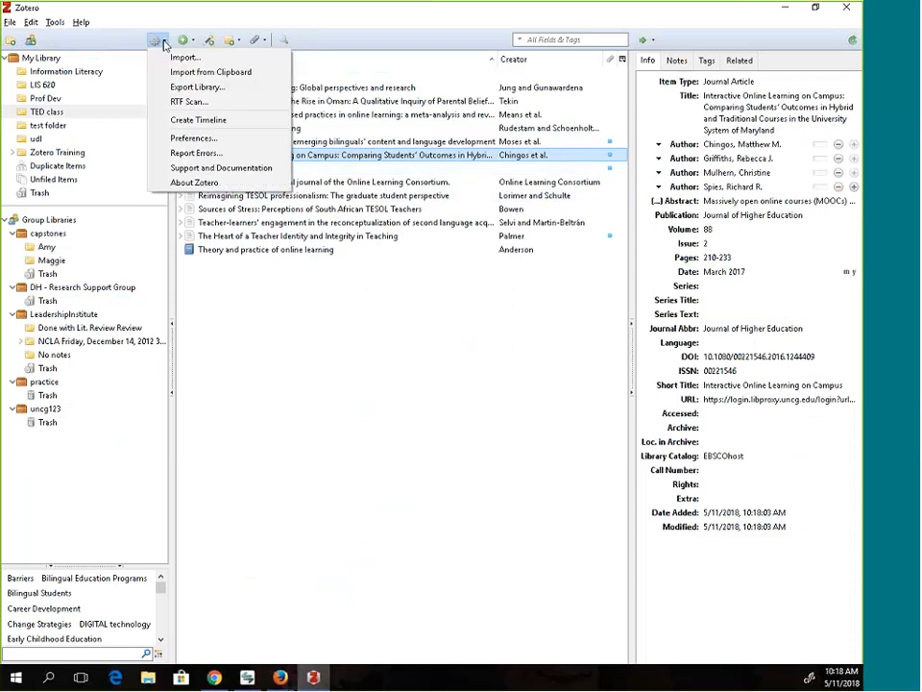
pyautogui.click(202, 140)
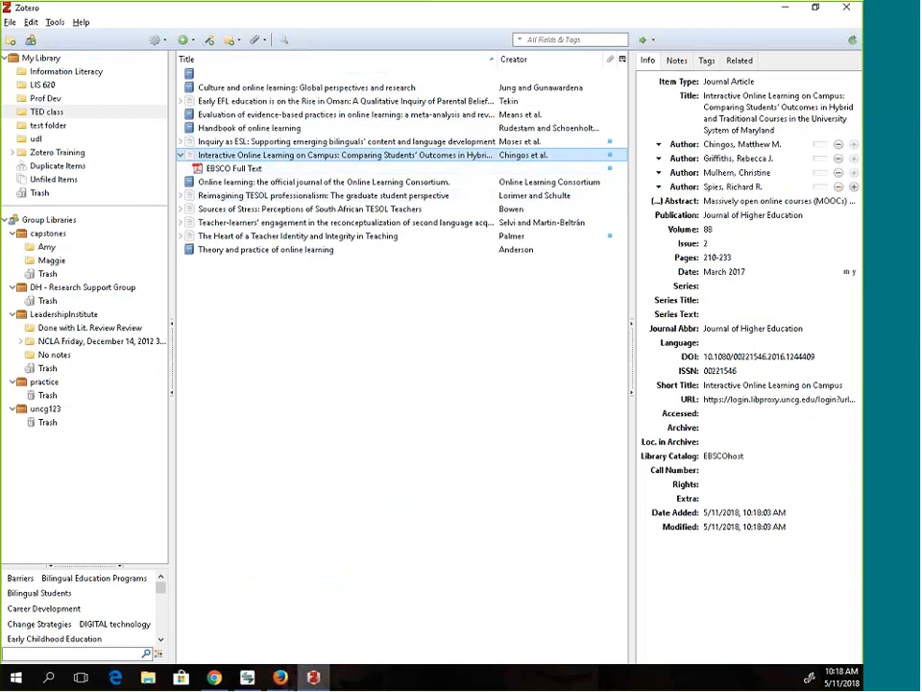
# Switch to Chrome, return to the EBSCO result list for "online learning" and "higher education", and look through the results and their full-text options
pyautogui.hotkey('alt', 'Tab')
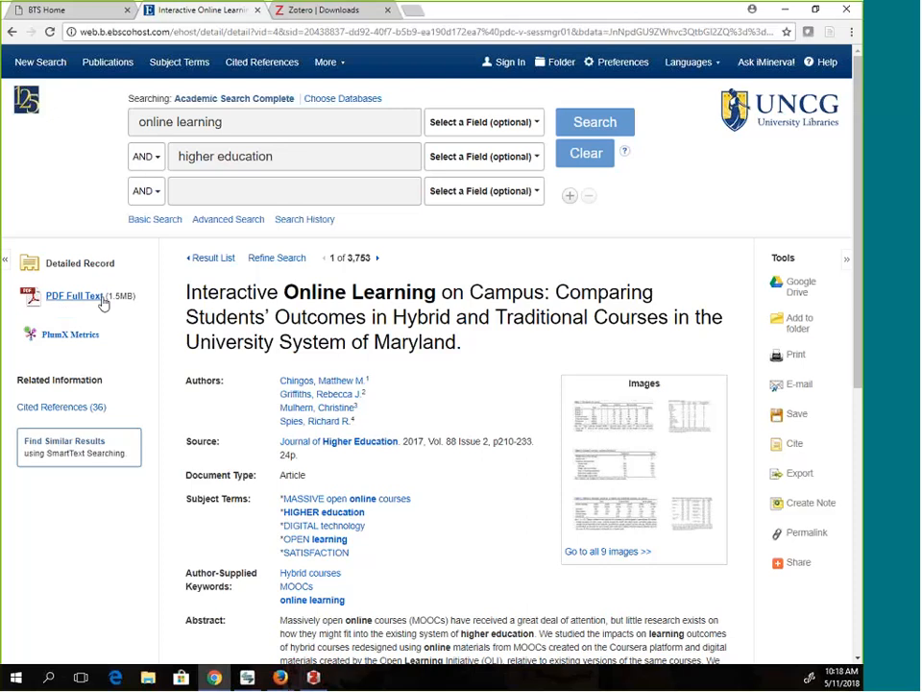
pyautogui.click(11, 32)
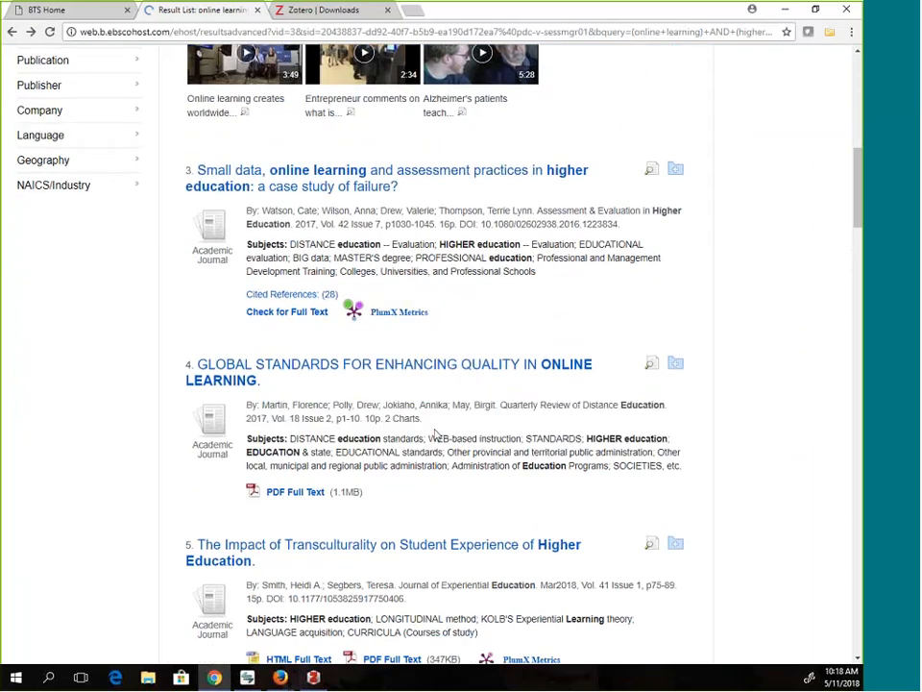
pyautogui.scroll(-3, 430, 427)
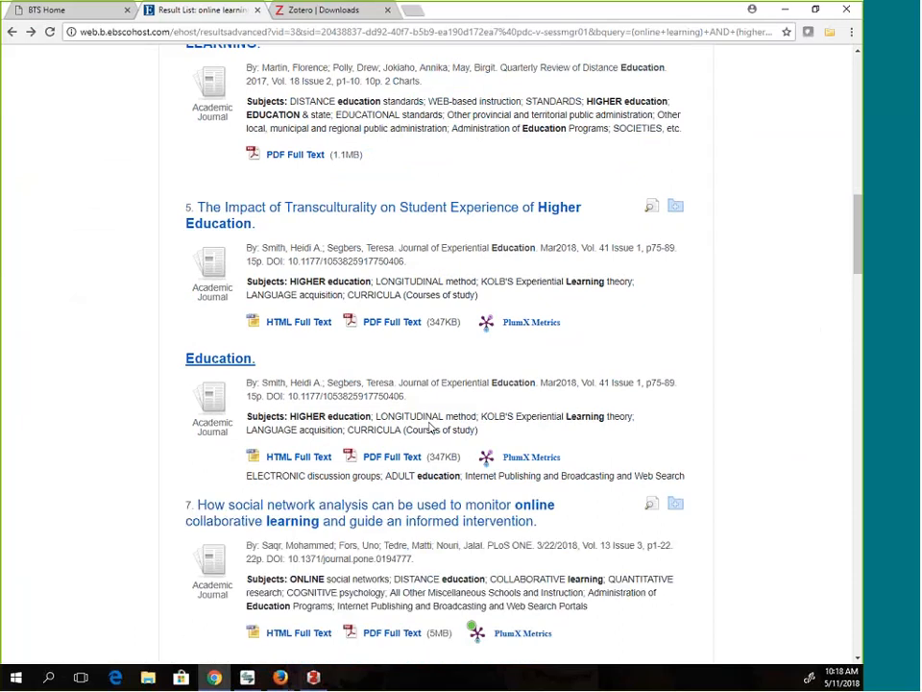
pyautogui.scroll(-3, 50, 319)
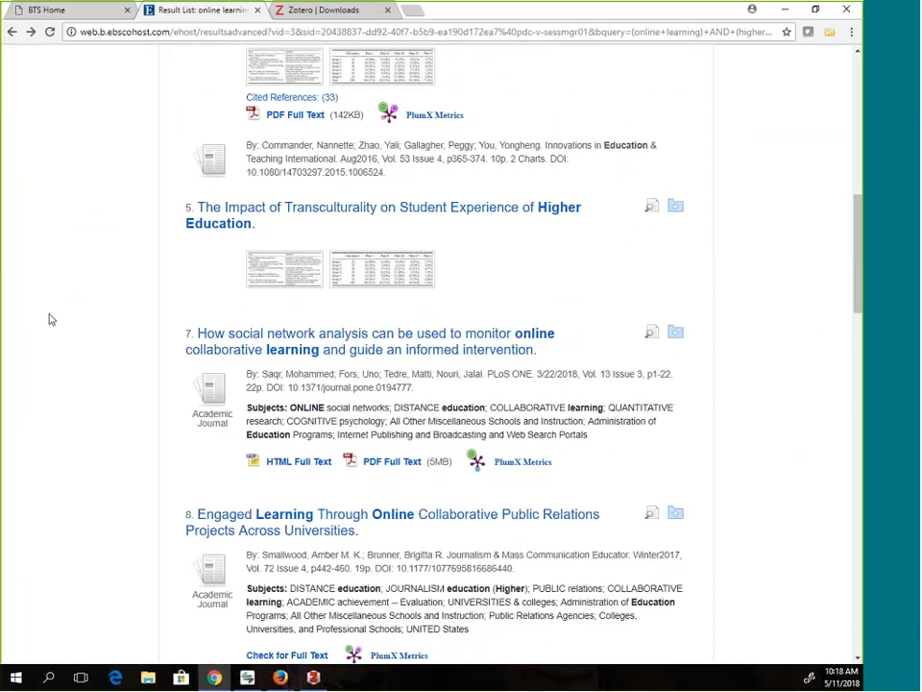
pyautogui.scroll(3, 50, 319)
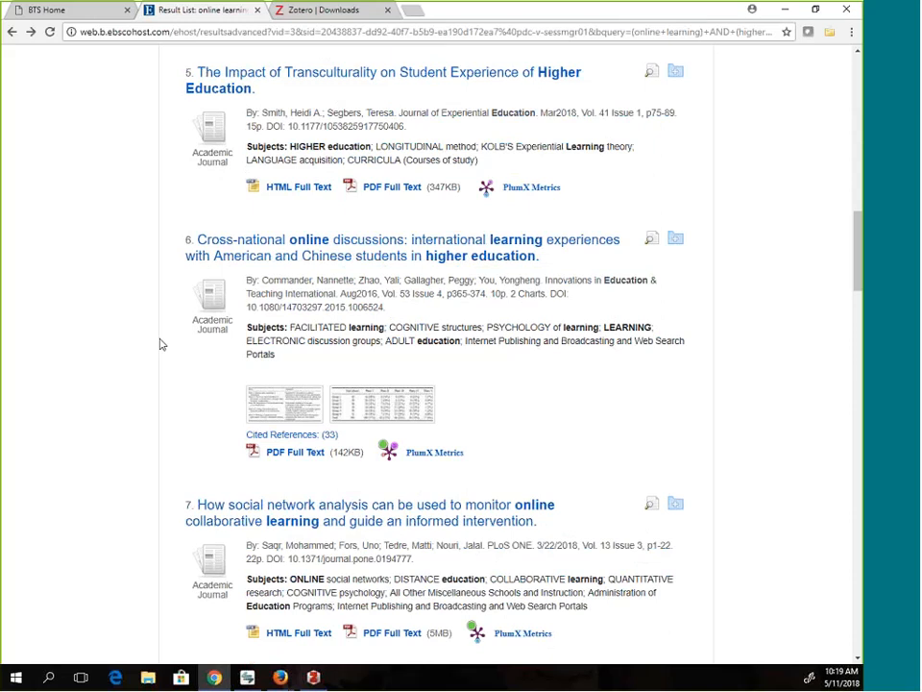
pyautogui.scroll(3, 111, 250)
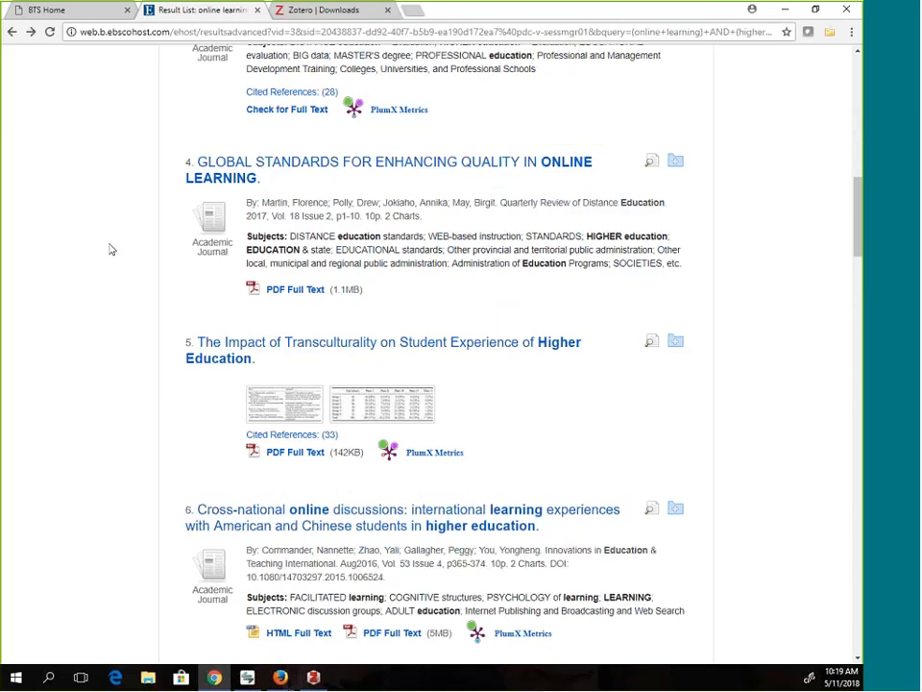
pyautogui.scroll(3, 109, 240)
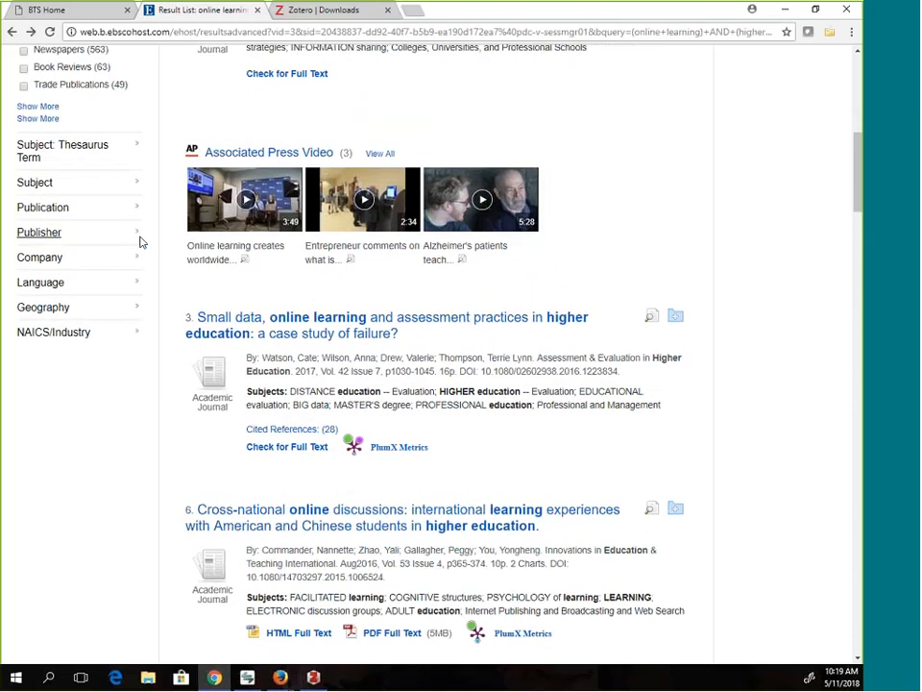
pyautogui.scroll(3, 173, 260)
pyautogui.scroll(2, 205, 285)
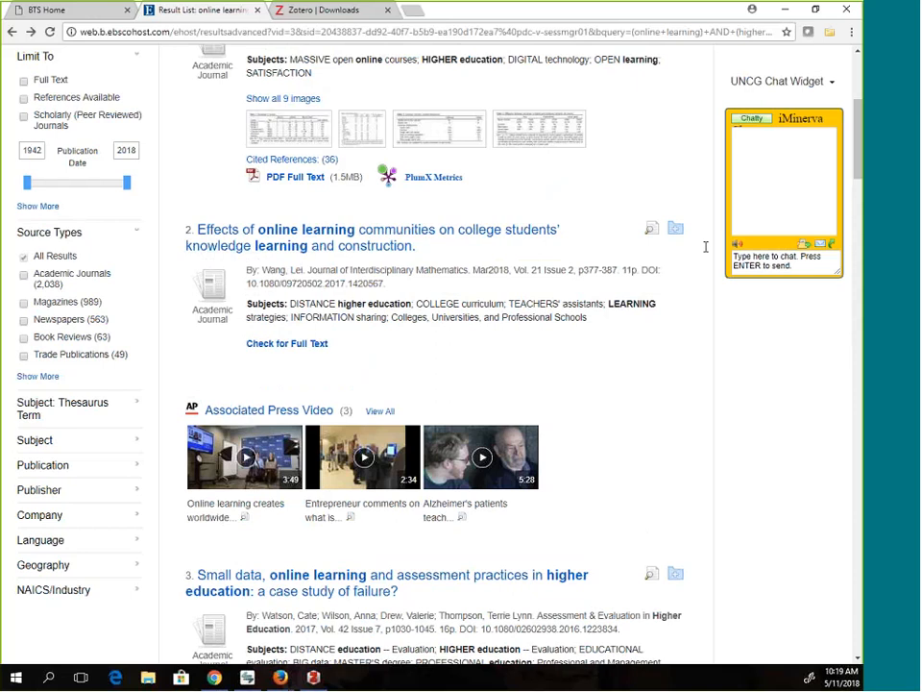
pyautogui.moveTo(387, 175)
pyautogui.moveTo(389, 176)
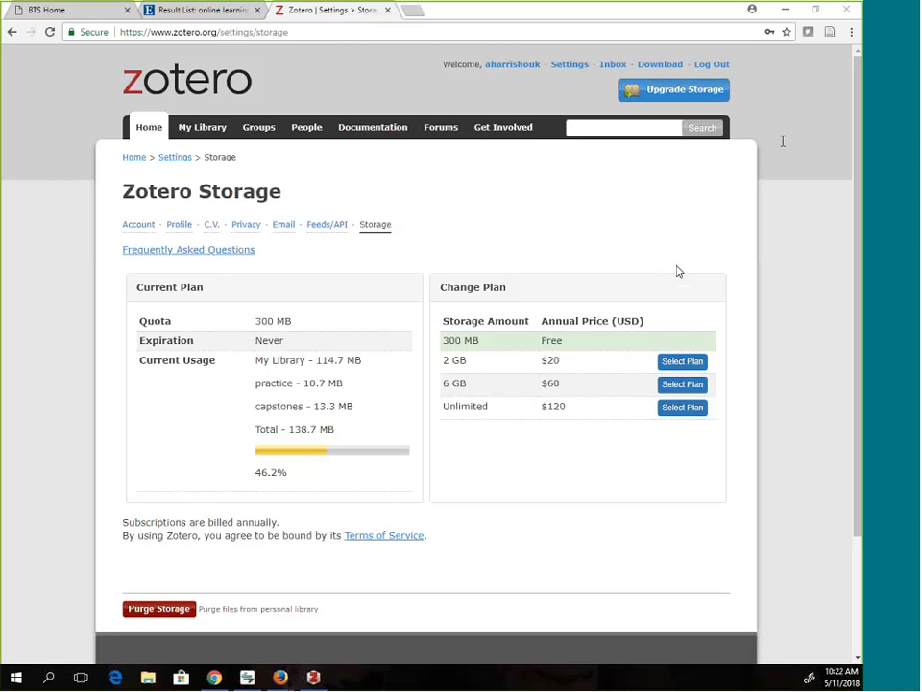
# Switch to Word, create a blank document and open its Zotero document preferences
pyautogui.click(313, 677)
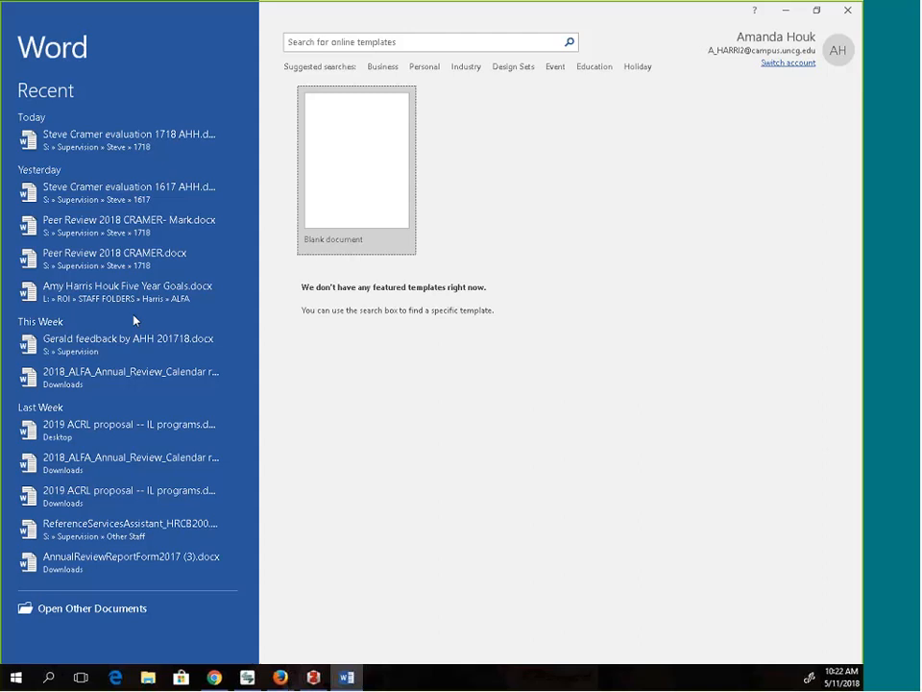
pyautogui.click(358, 207)
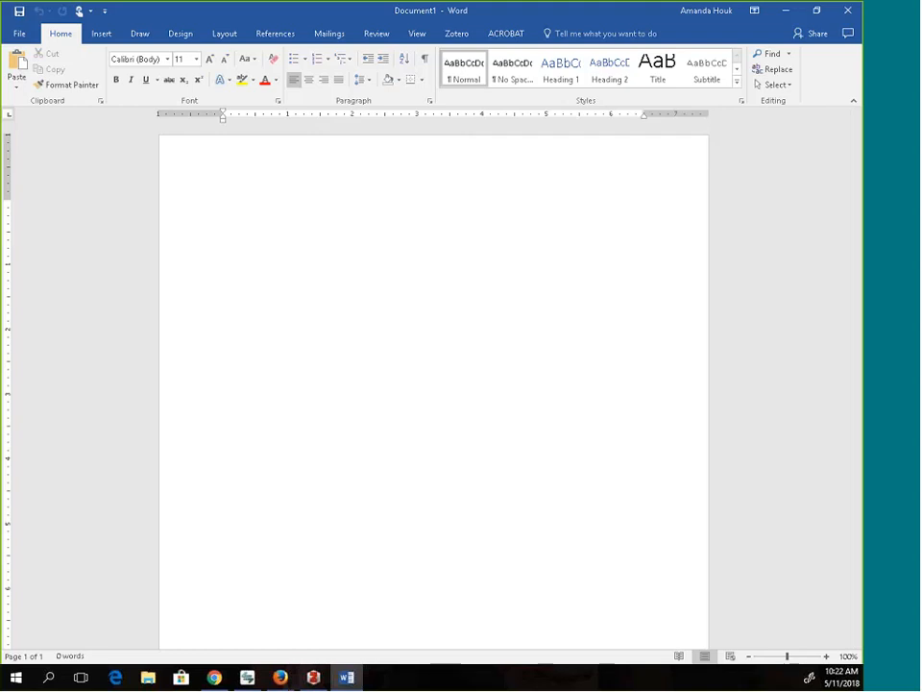
pyautogui.click(455, 33)
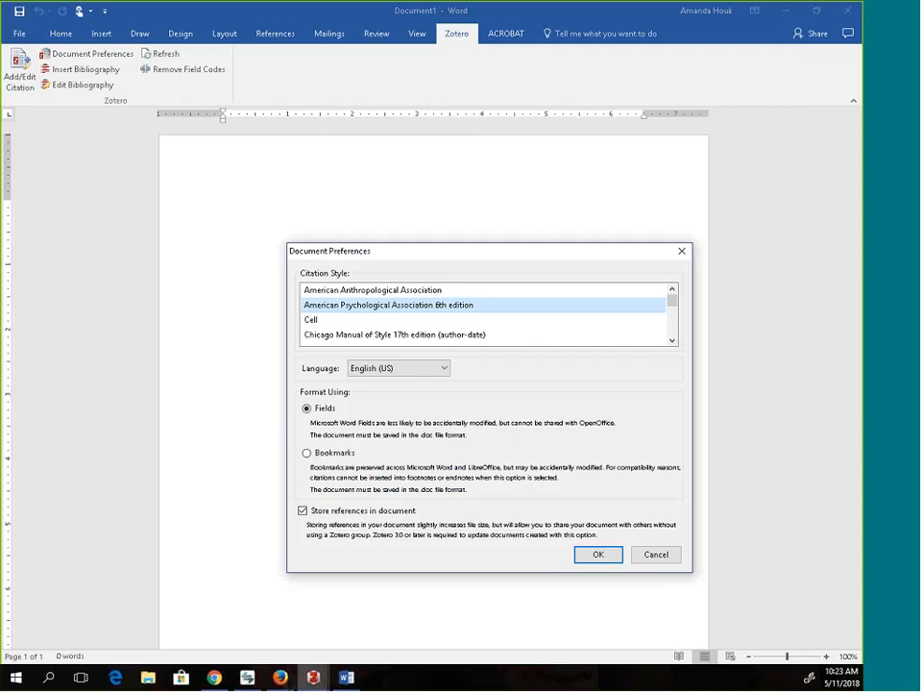
# Look through the citation styles and accept American Psychological Association 6th edition, English (US), using Fields with references stored in the document
pyautogui.scroll(-4, 480, 331)
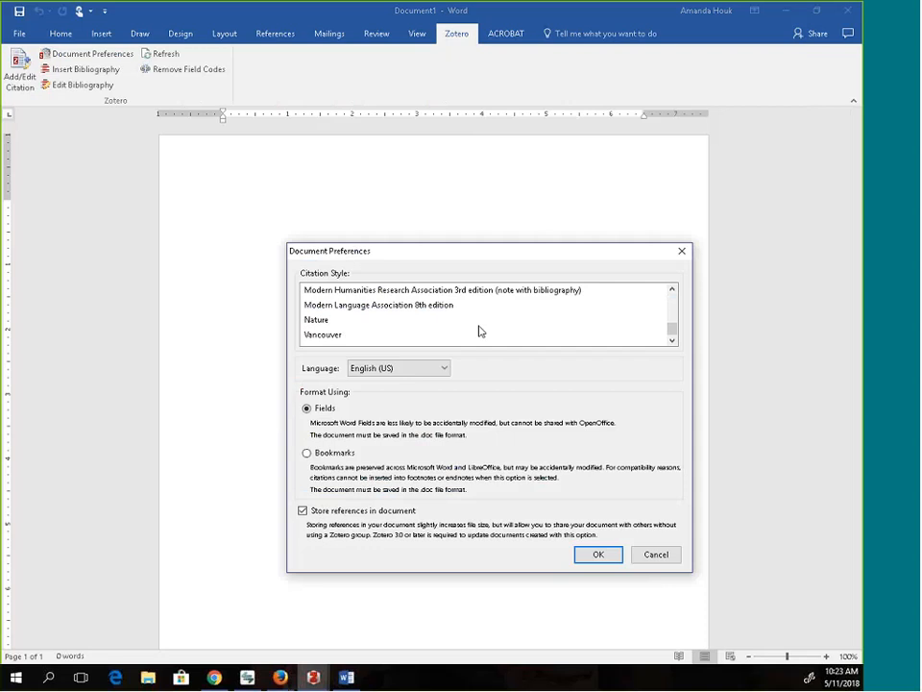
pyautogui.moveTo(673, 327); pyautogui.dragTo(673, 294)
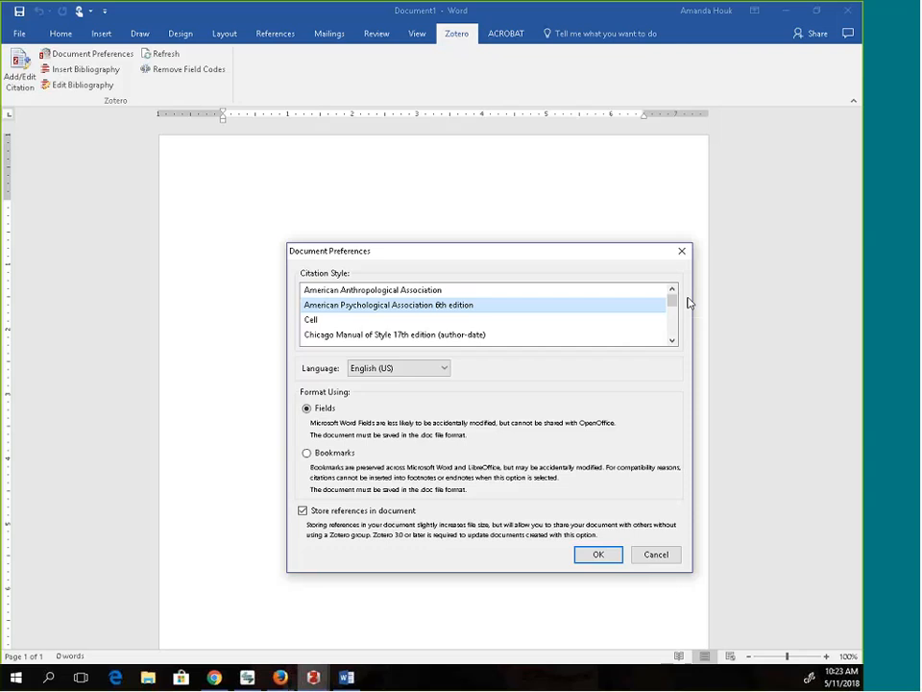
pyautogui.click(595, 555)
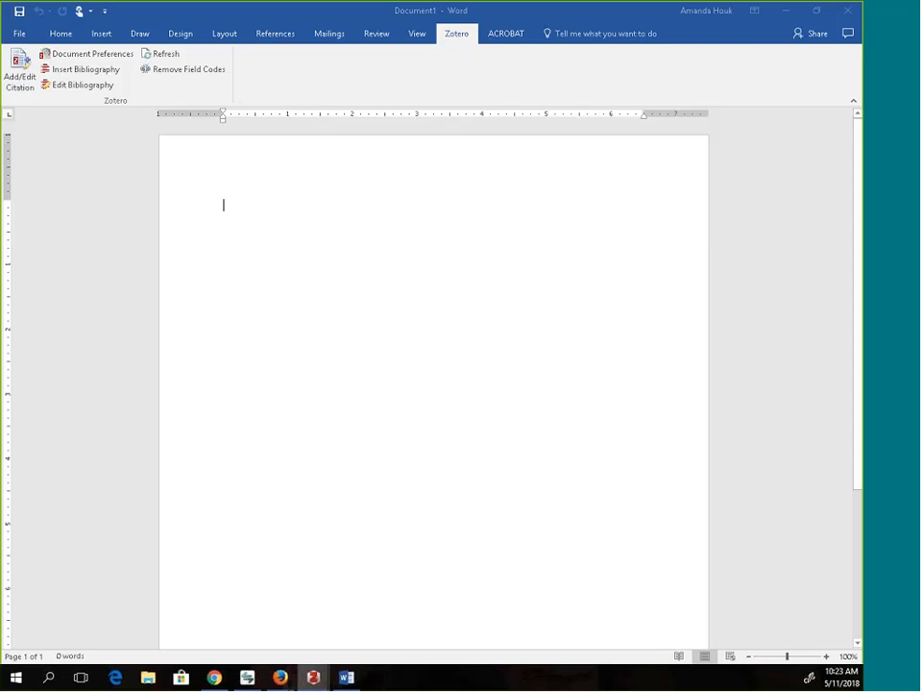
# Switch to Zotero to check the TED class collection and return to the blank Word document
pyautogui.moveTo(314, 684)
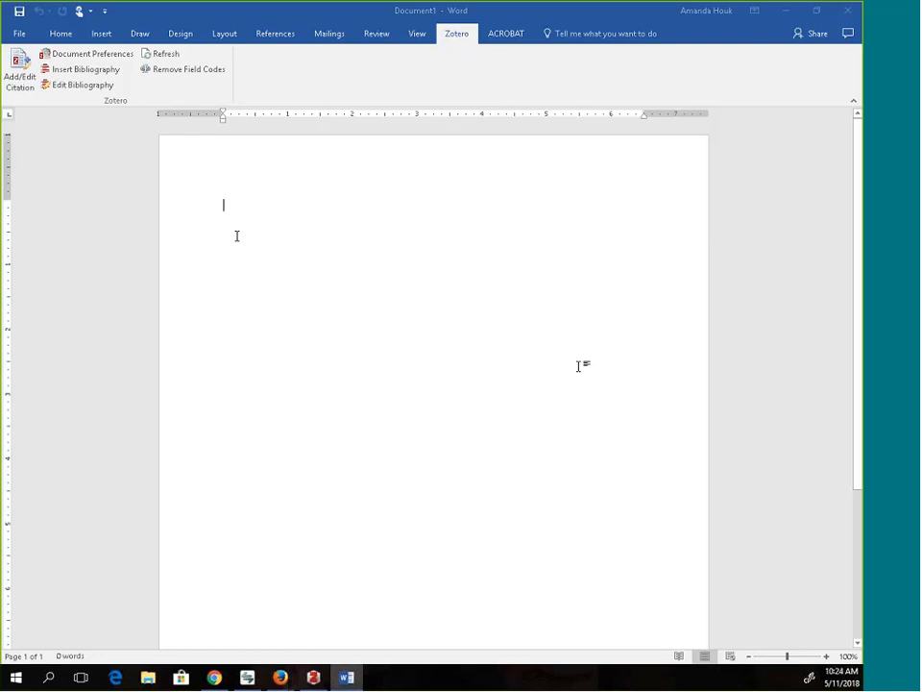
pyautogui.click(313, 677)
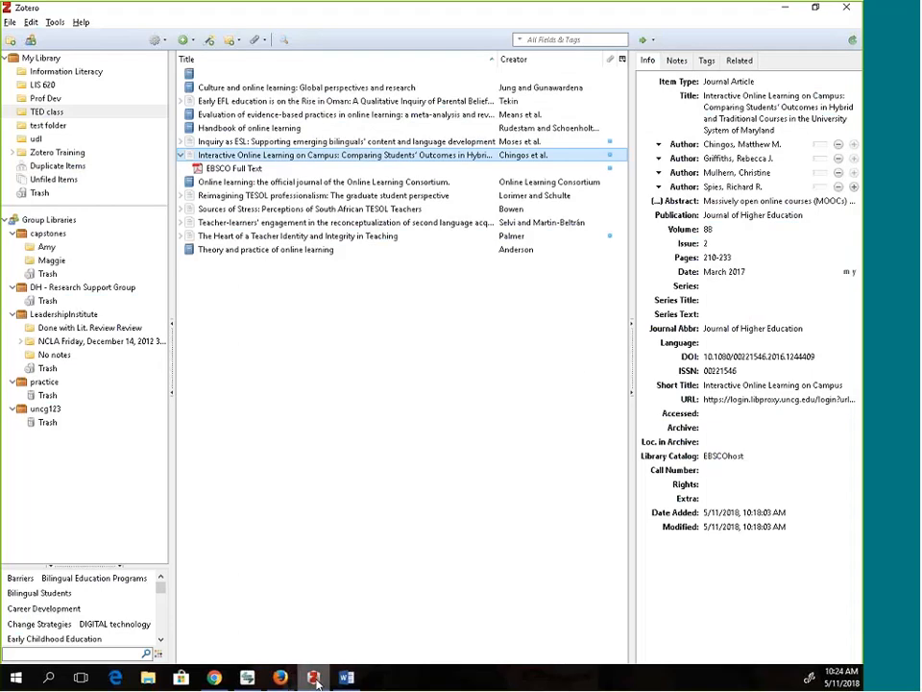
pyautogui.click(316, 679)
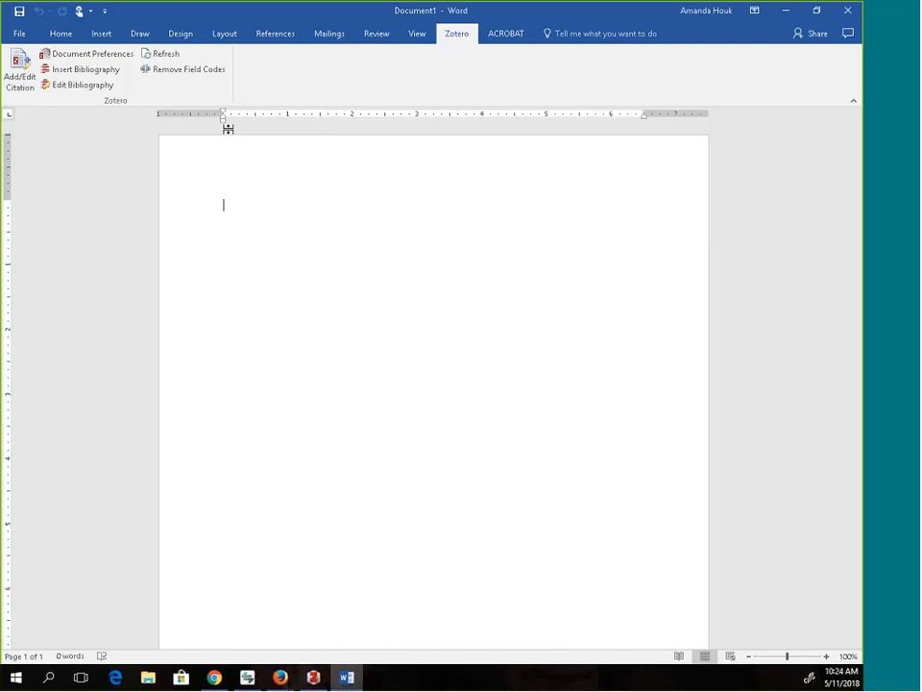
# Write "Online learning is great", insert a Zotero citation for "Interactive Online Learning on Campus" and end the sentence with a period
pyautogui.write('Online learning is great')
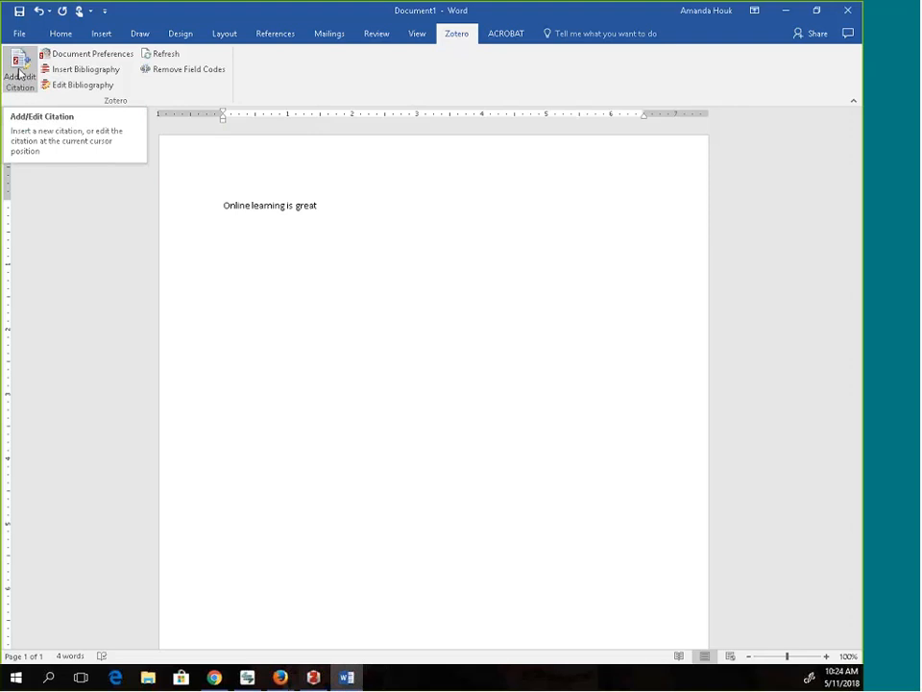
pyautogui.click(19, 74)
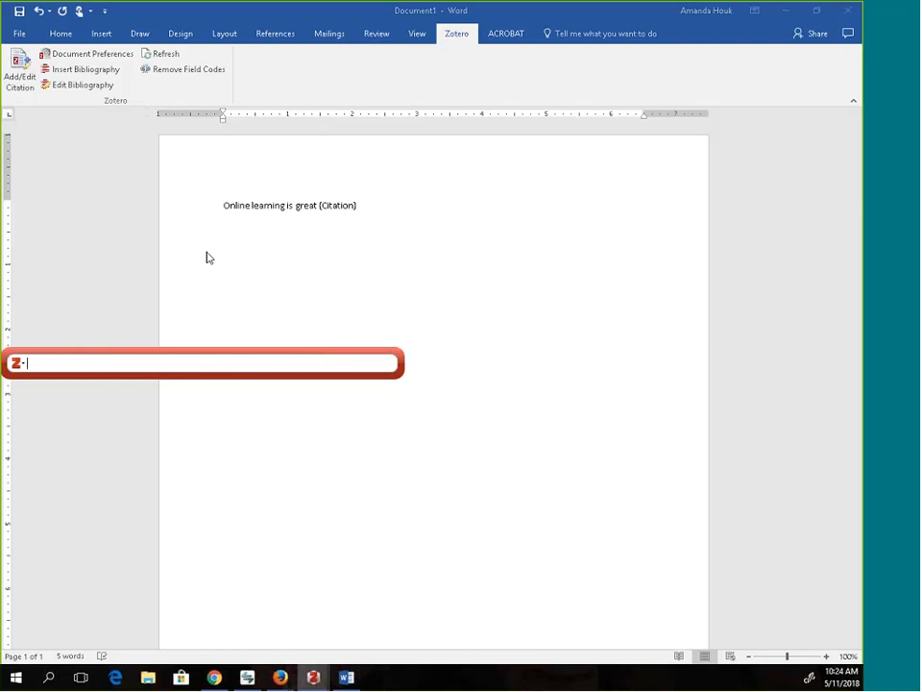
pyautogui.write('o')
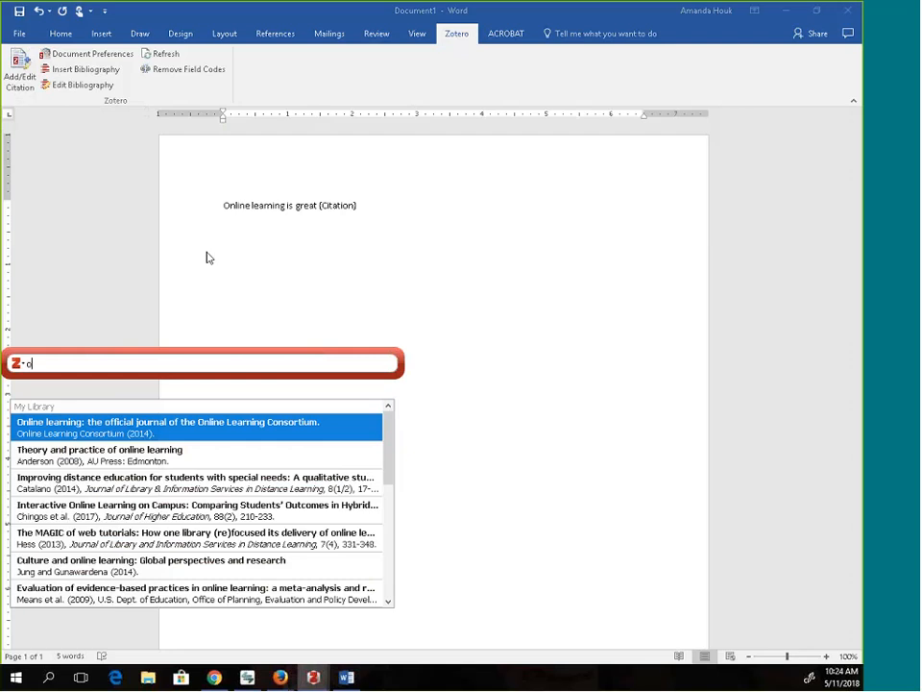
pyautogui.write('nline learning')
pyautogui.scroll(-1, 253, 483)
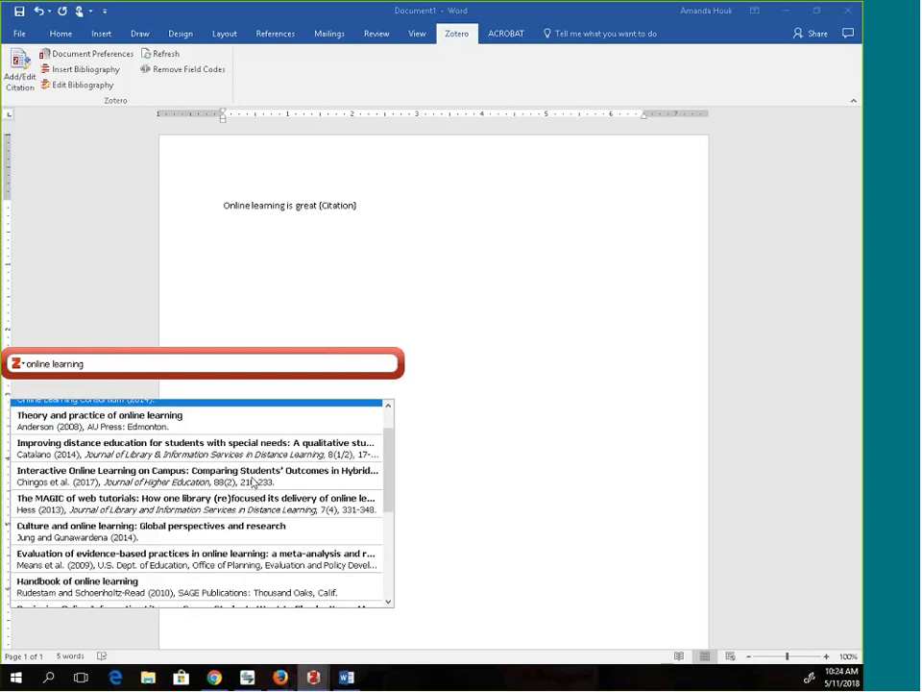
pyautogui.click(234, 420)
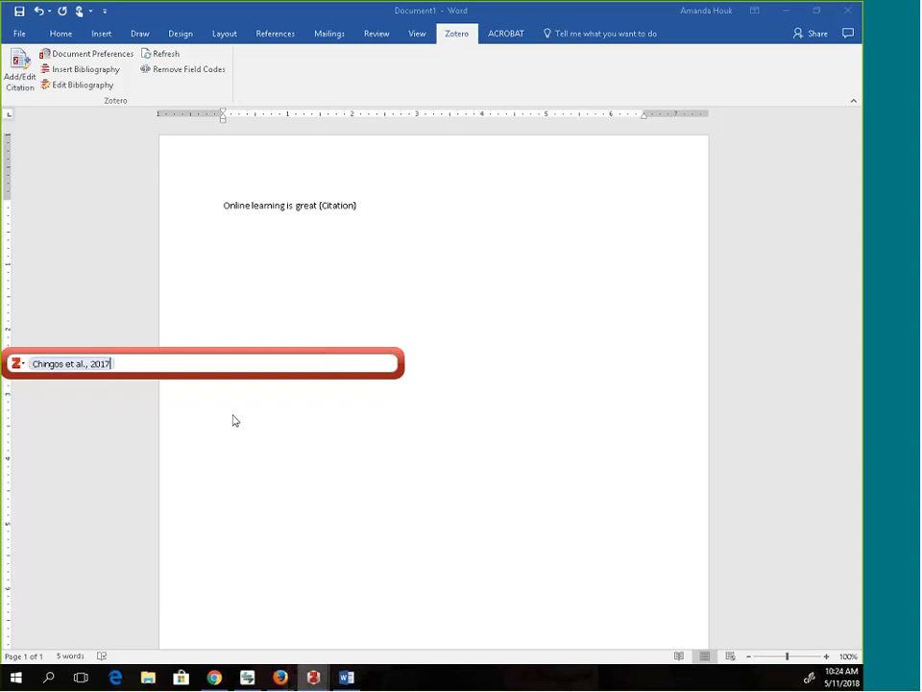
pyautogui.press('Return')
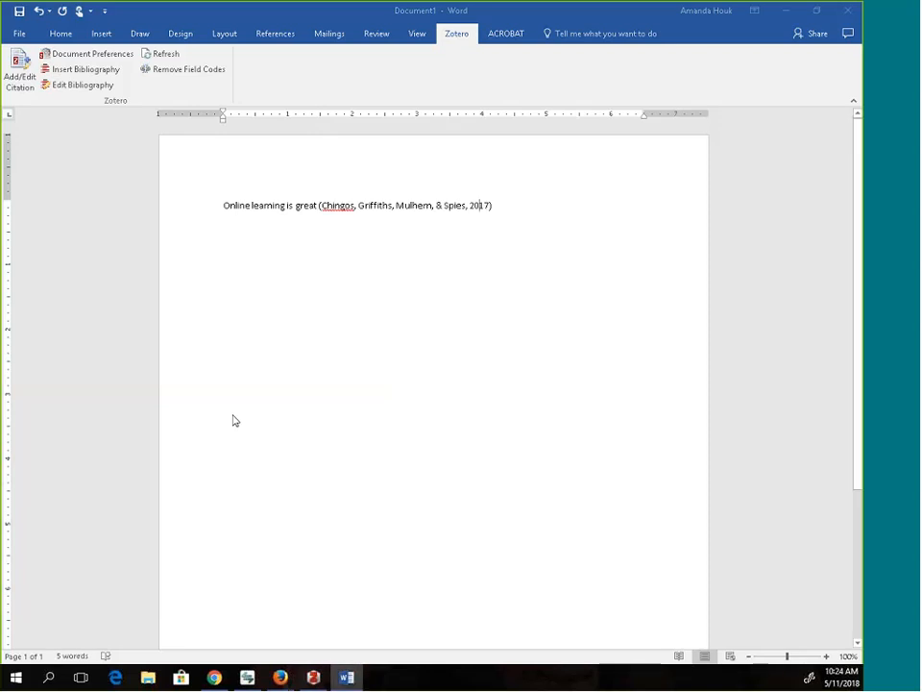
pyautogui.press('End')
pyautogui.write('. ')
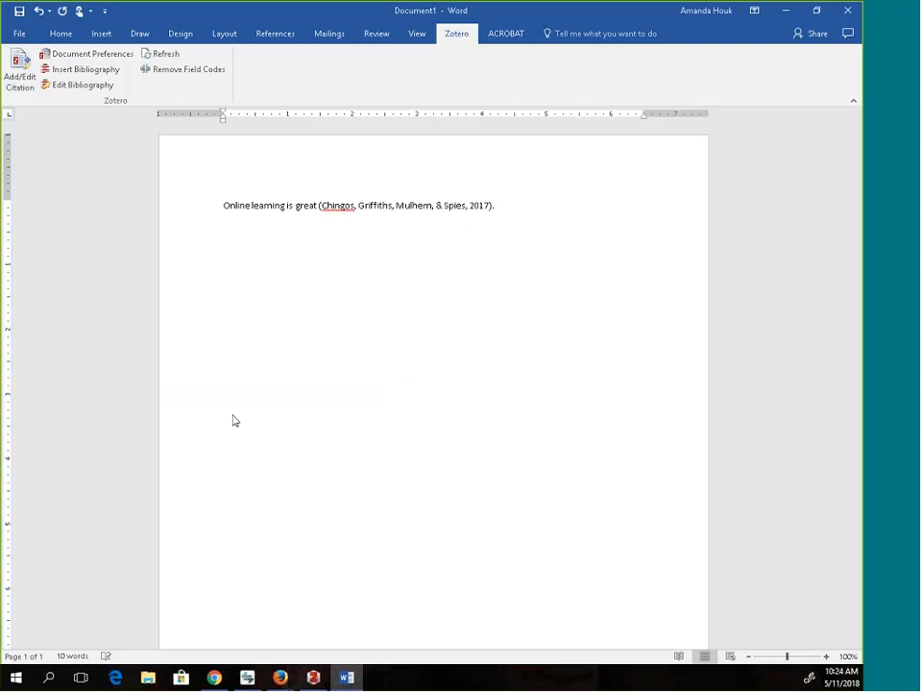
# Add the sentence "A lot of people think so" with a Zotero citation for "Culture and online learning: Global perspectives and research" and a closing period
pyautogui.write('A lot of people think so')
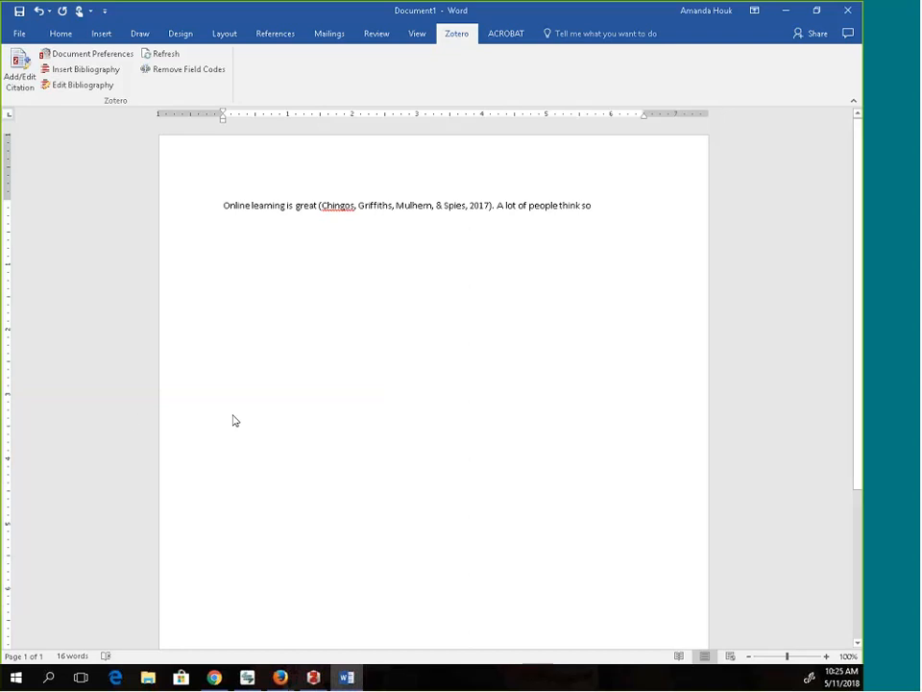
pyautogui.click(22, 72)
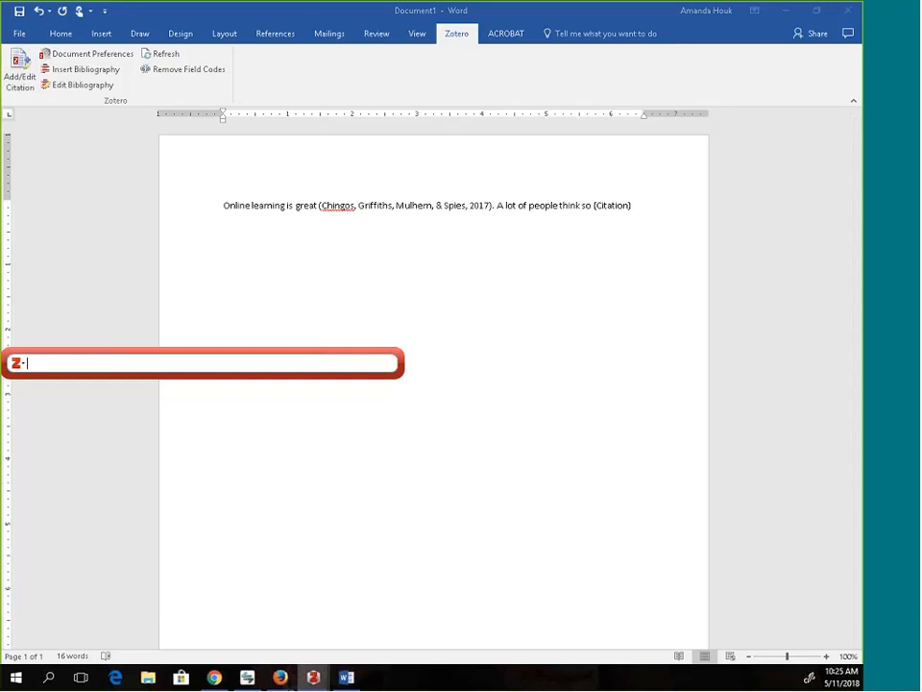
pyautogui.write('online learning')
pyautogui.press('Return')
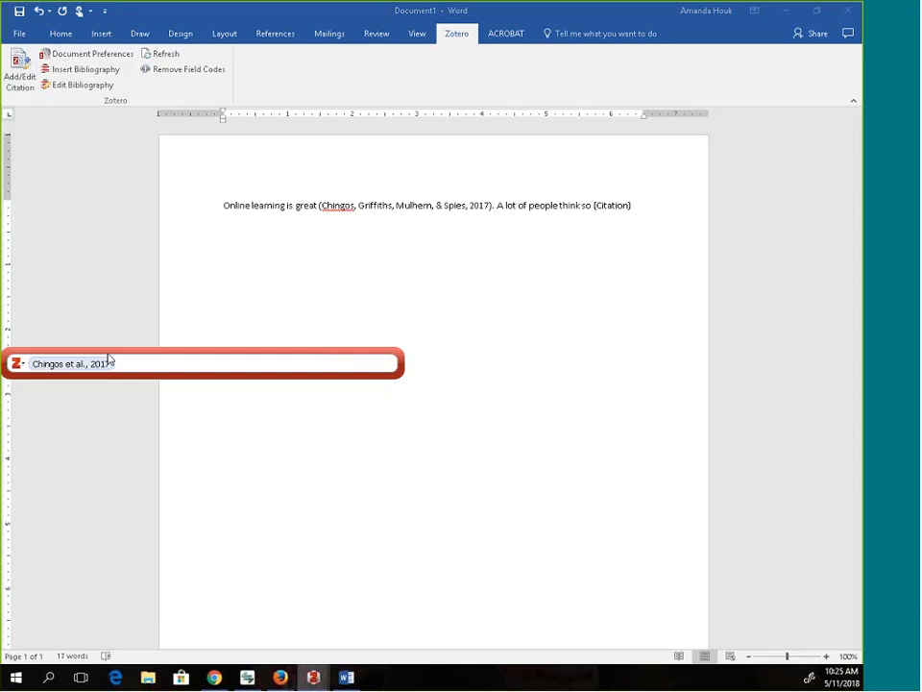
pyautogui.press('BackSpace')
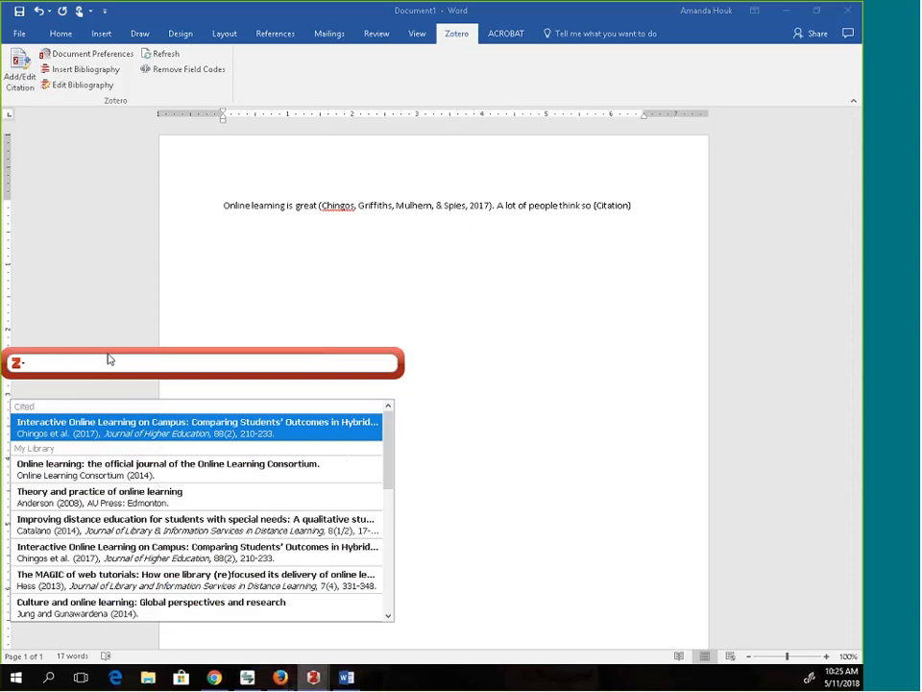
pyautogui.write('online')
pyautogui.press('Return')
pyautogui.press('Return')
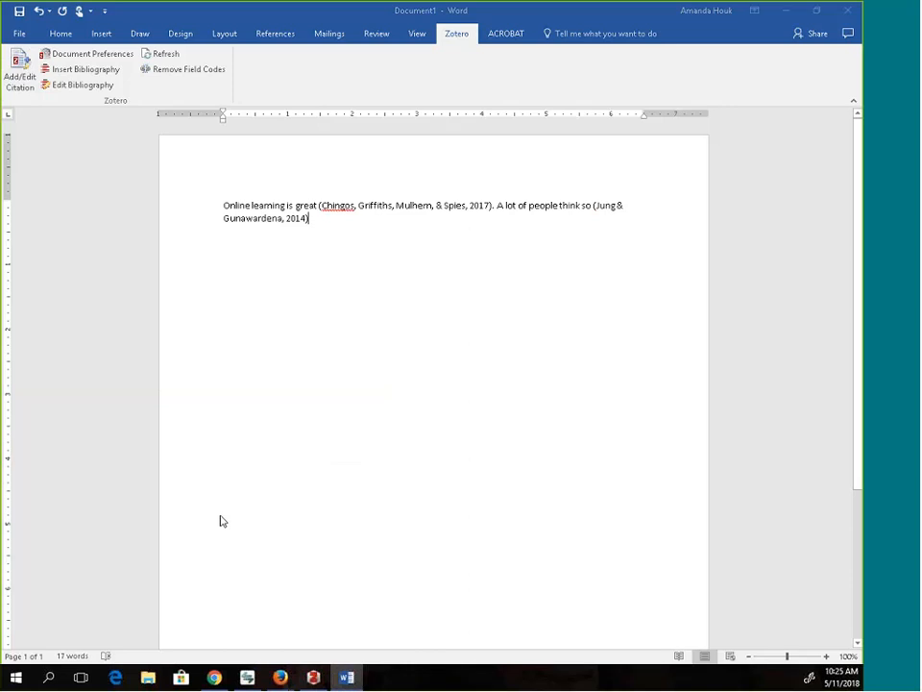
pyautogui.write('.')
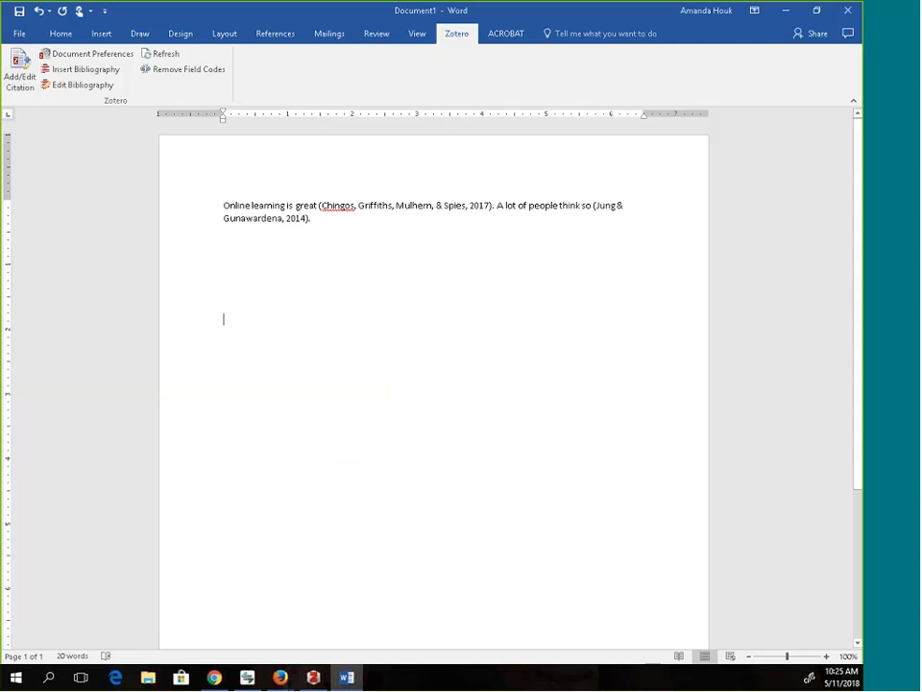
# Insert a Zotero bibliography on the blank line below the two cited sentences
pyautogui.click(75, 74)
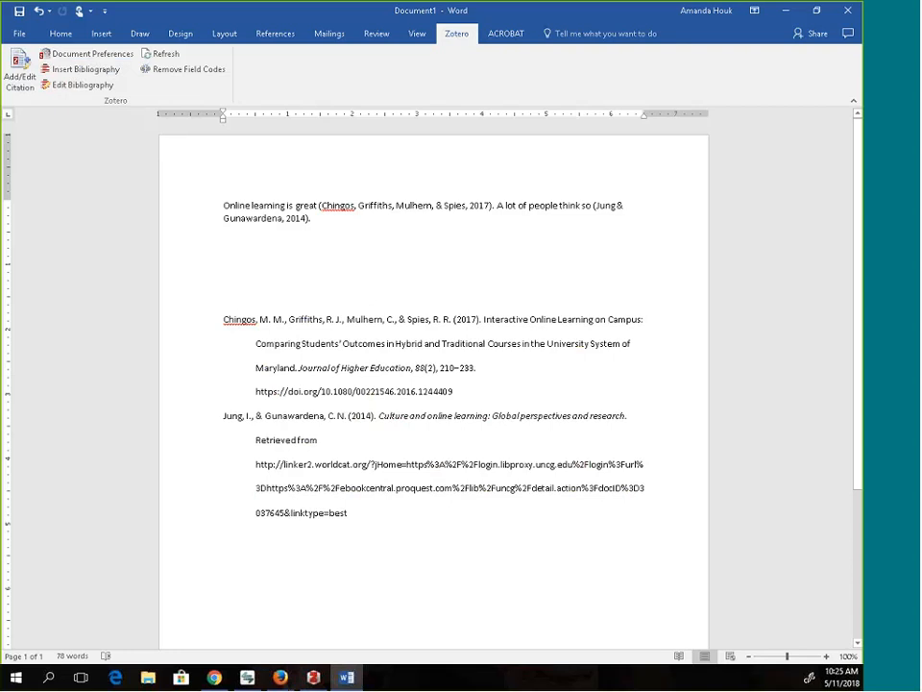
pyautogui.click(350, 536)
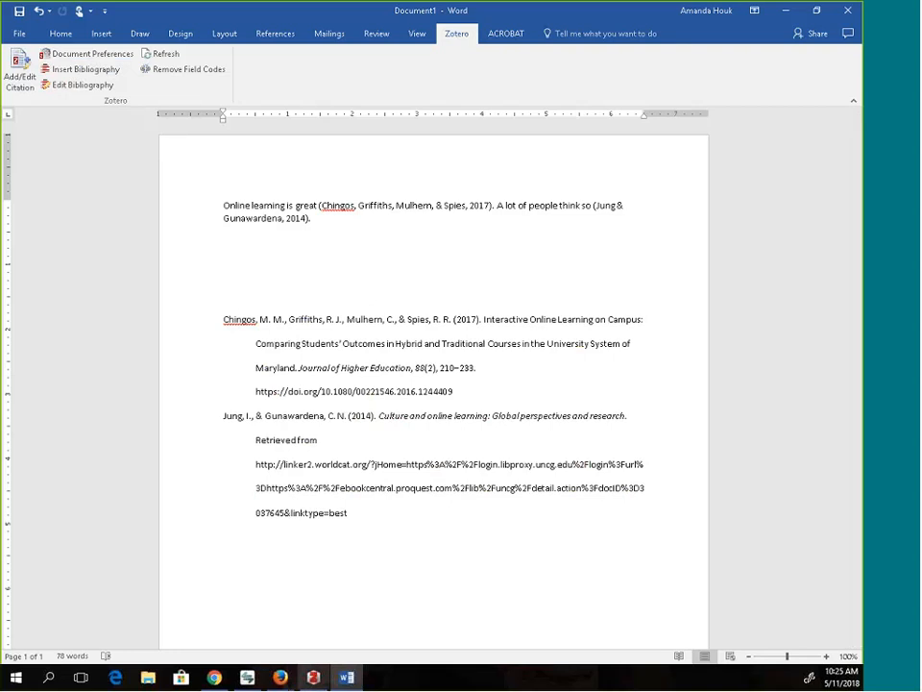
# Switch to Zotero and change "Online Learning" to "online learning" in the title of the "Interactive Online Learning on Campus" article
pyautogui.moveTo(319, 675)
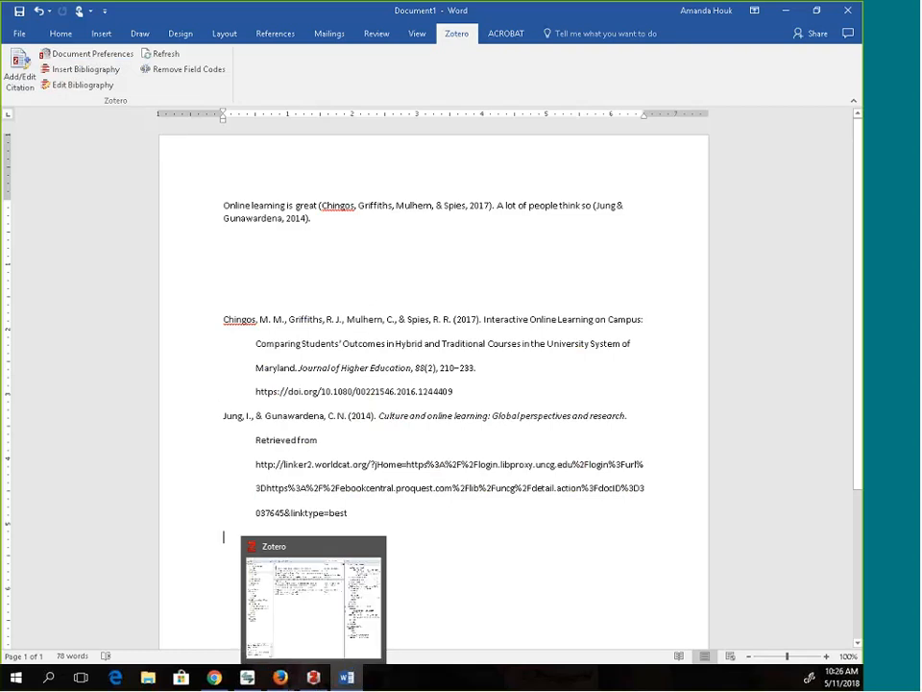
pyautogui.click(314, 677)
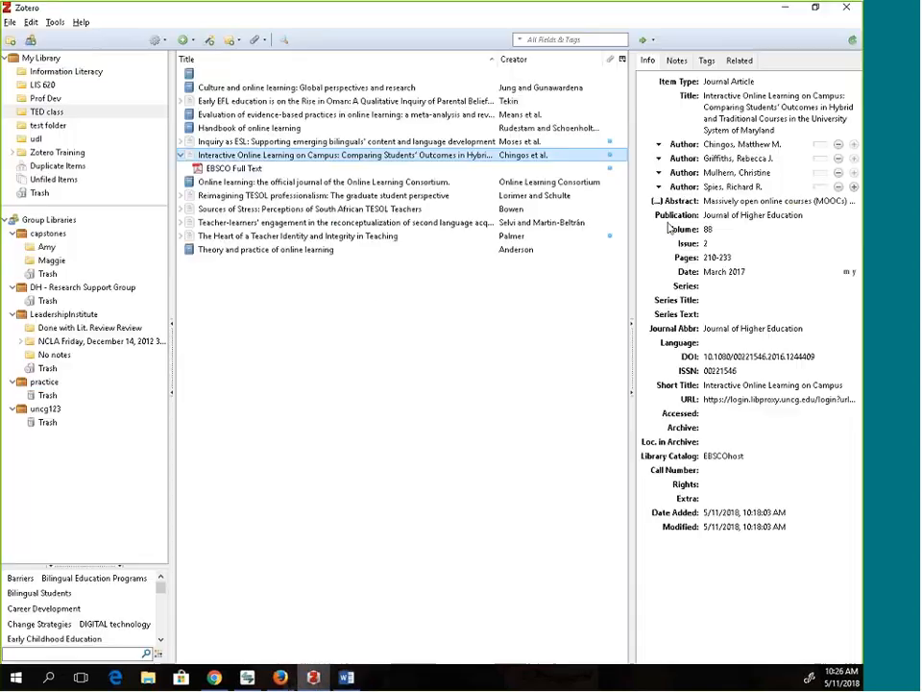
pyautogui.click(740, 123)
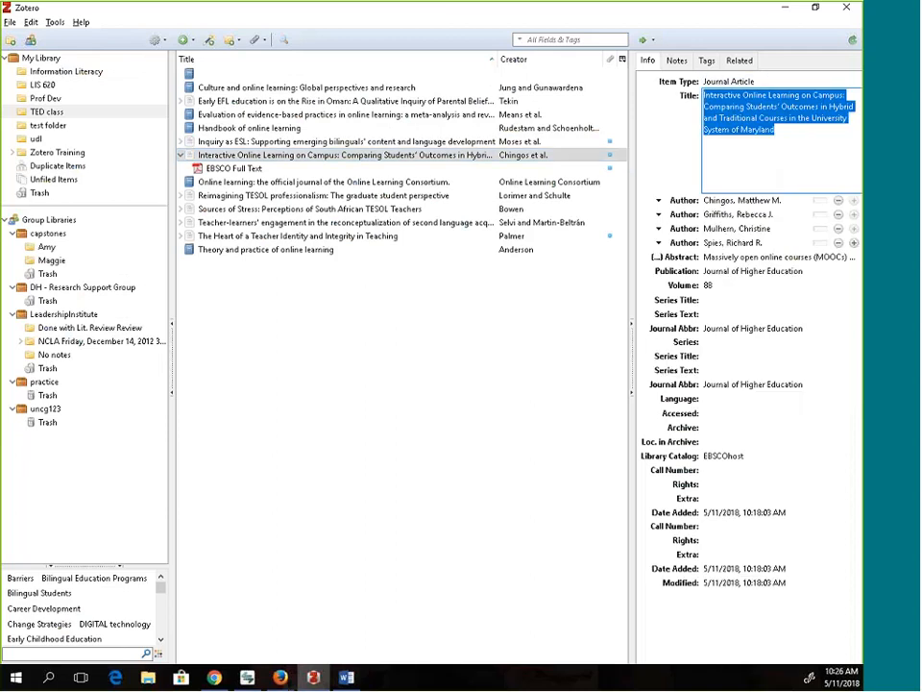
pyautogui.click(758, 96)
pyautogui.click(751, 96)
pyautogui.press('BackSpace')
pyautogui.write('o')
pyautogui.click(771, 96)
pyautogui.press('BackSpace')
pyautogui.write('l')
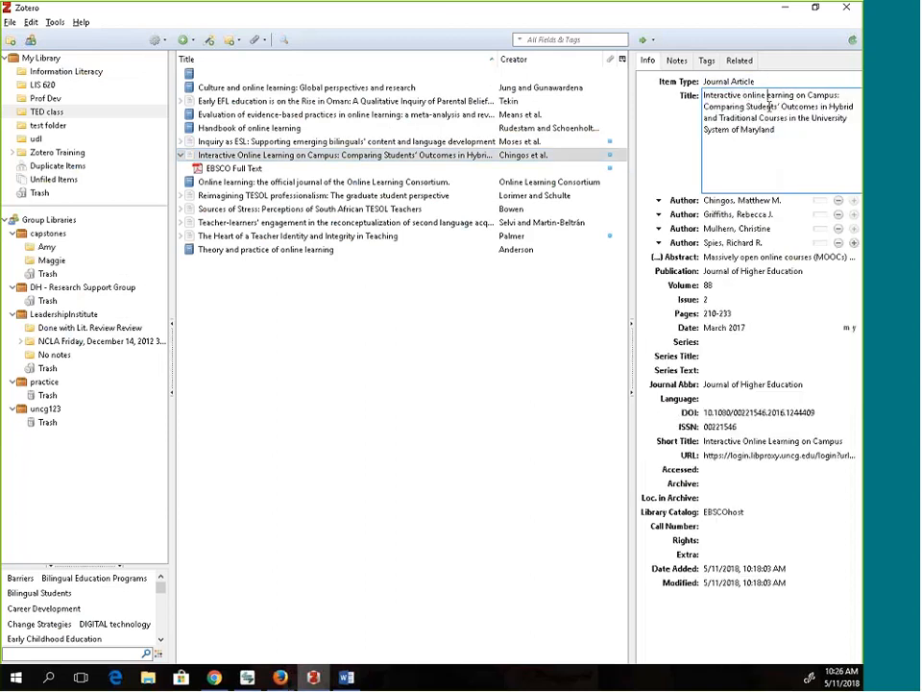
# Change "Campus" to "campus" in the same article title and save the edited title
pyautogui.hotkey('ctrl', 'Right')
pyautogui.hotkey('ctrl', 'Right')
pyautogui.press('Delete')
pyautogui.write('c')
pyautogui.click(674, 133)
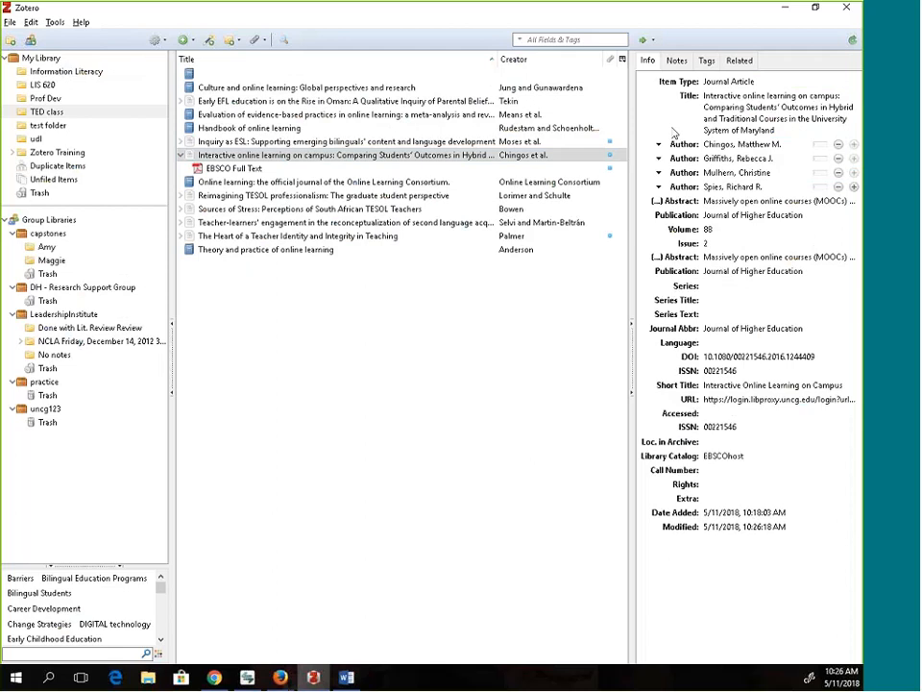
# Return to the Word document and refresh the Zotero references to bring the corrected title into the bibliography
pyautogui.hotkey('alt', 'Tab')
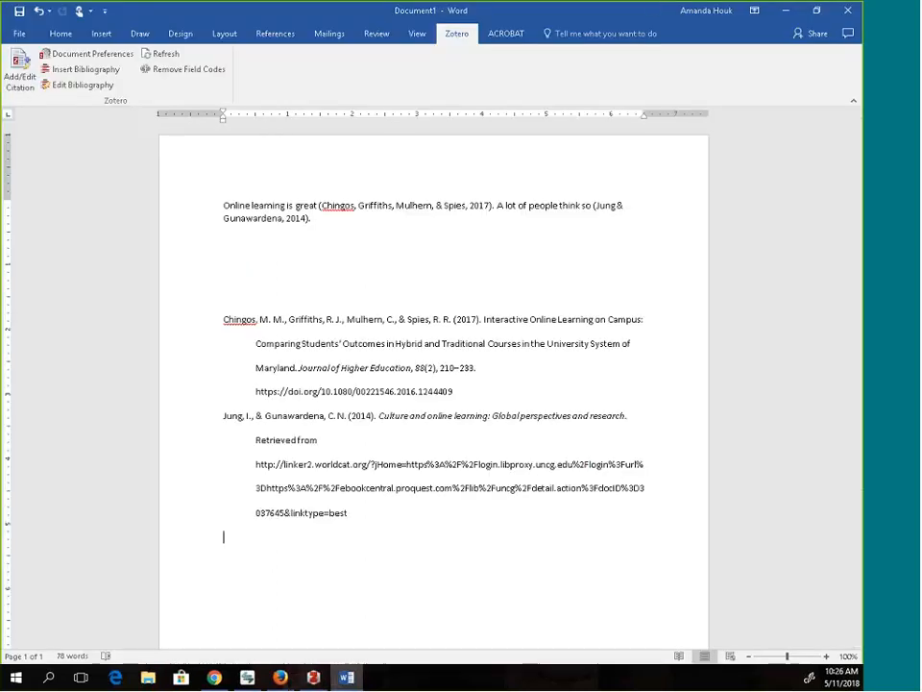
pyautogui.click(157, 57)
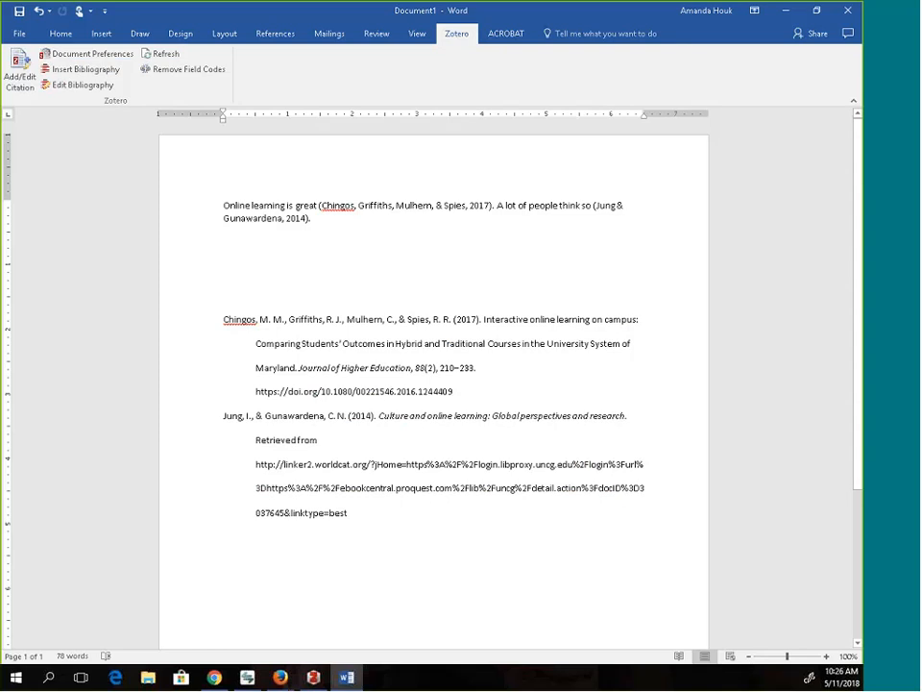
pyautogui.click(308, 512)
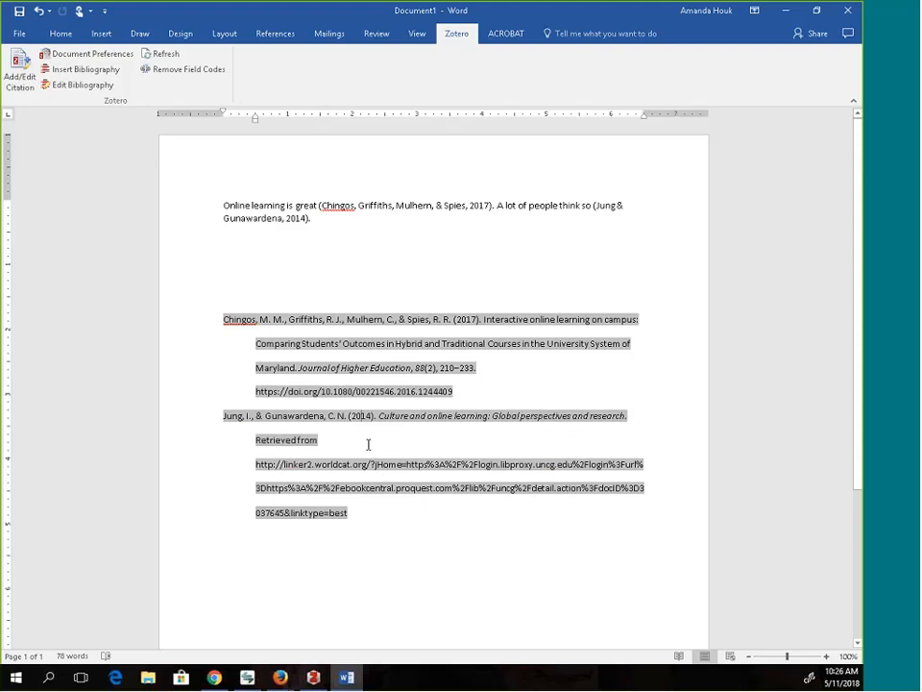
pyautogui.click(302, 557)
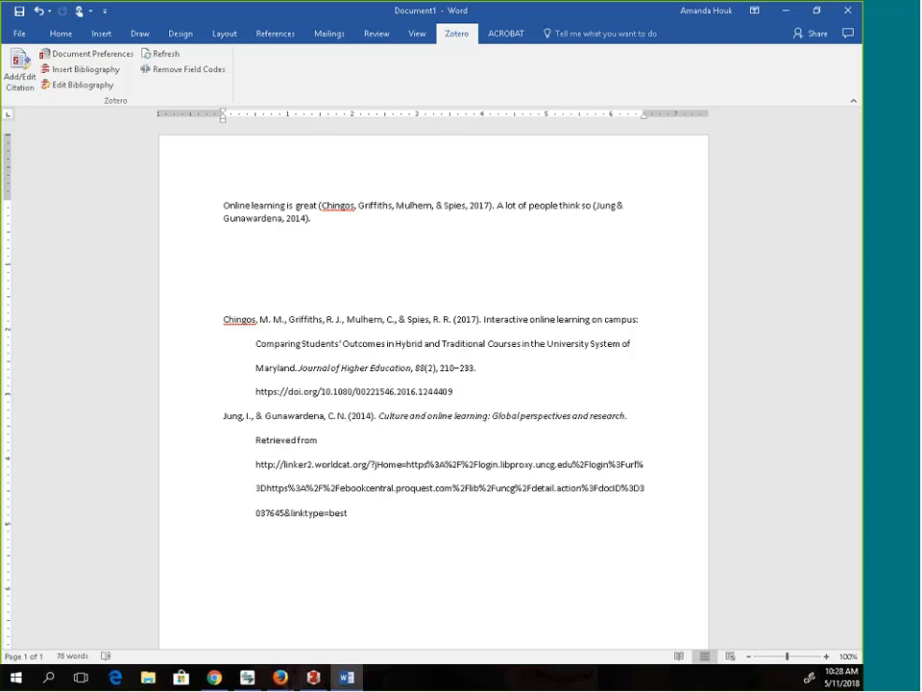
# Switch to the Zotero website in Chrome and look through its download page for the desktop program and browser connectors
pyautogui.hotkey('alt', 'Tab')
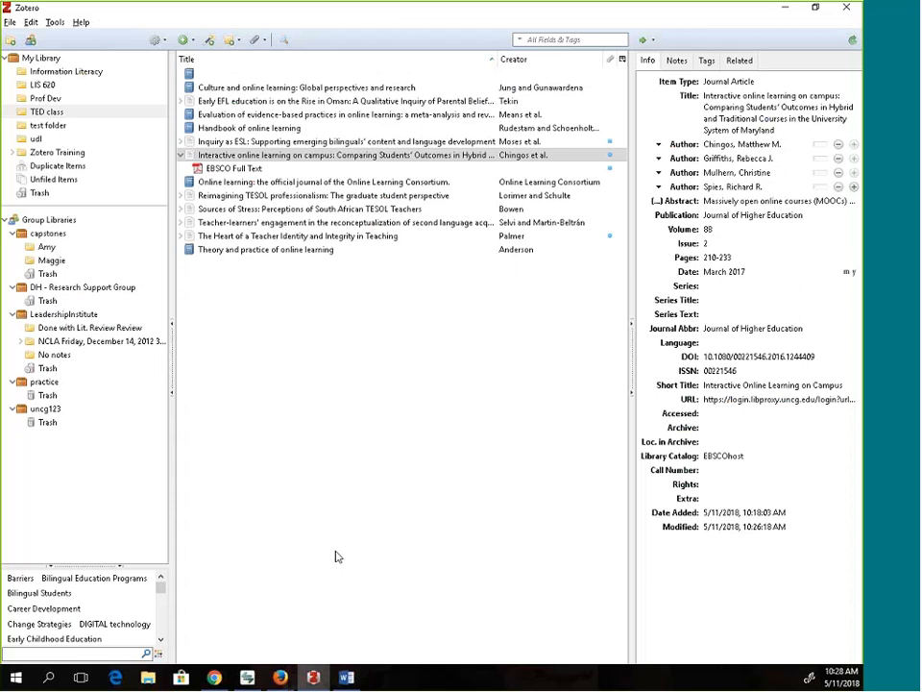
pyautogui.hotkey('alt', 'Tab')
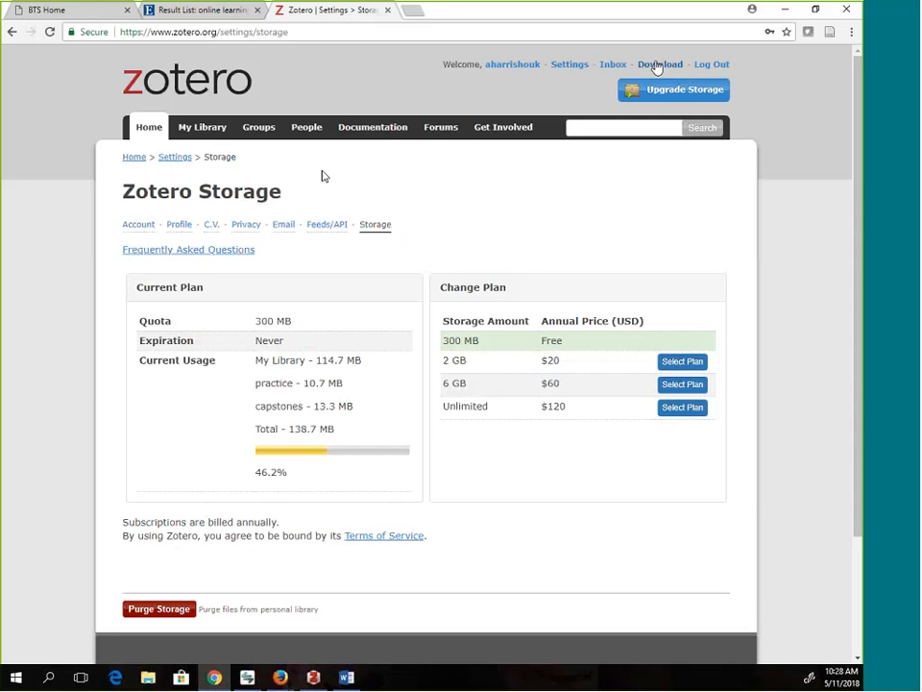
pyautogui.click(659, 65)
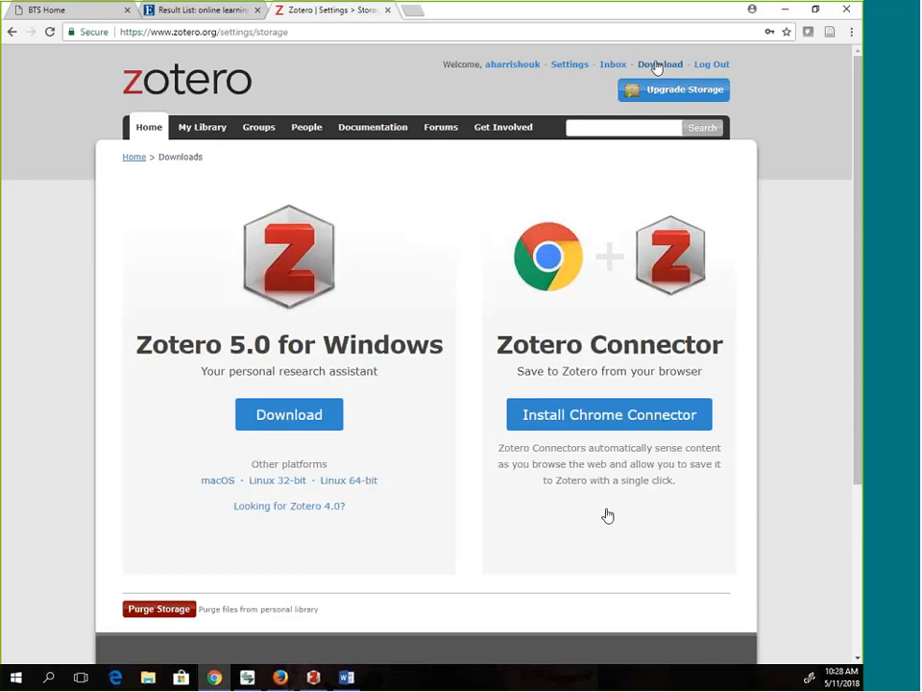
pyautogui.scroll(-1, 577, 500)
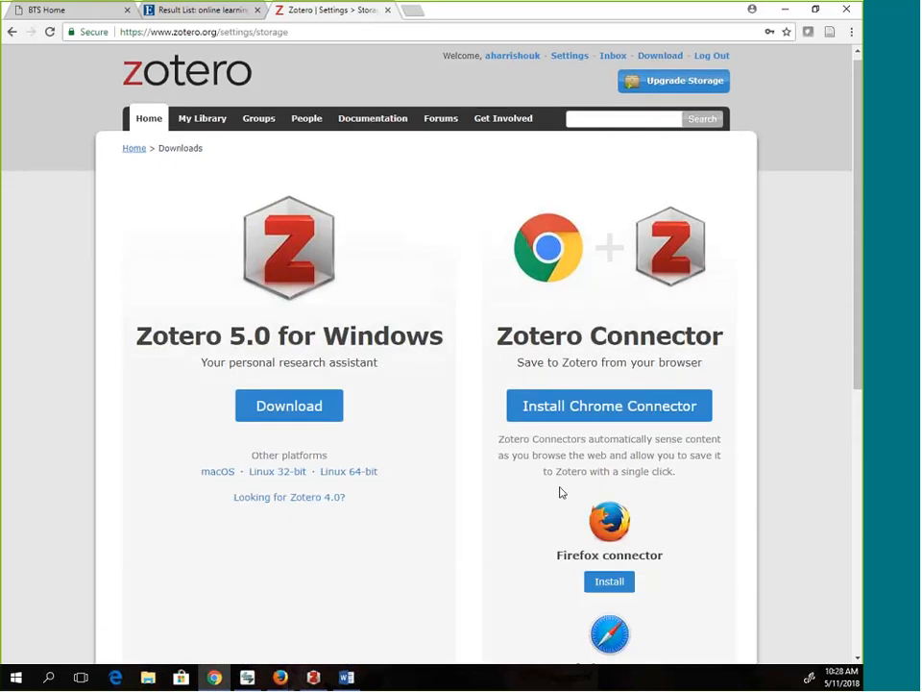
pyautogui.scroll(-3, 482, 470)
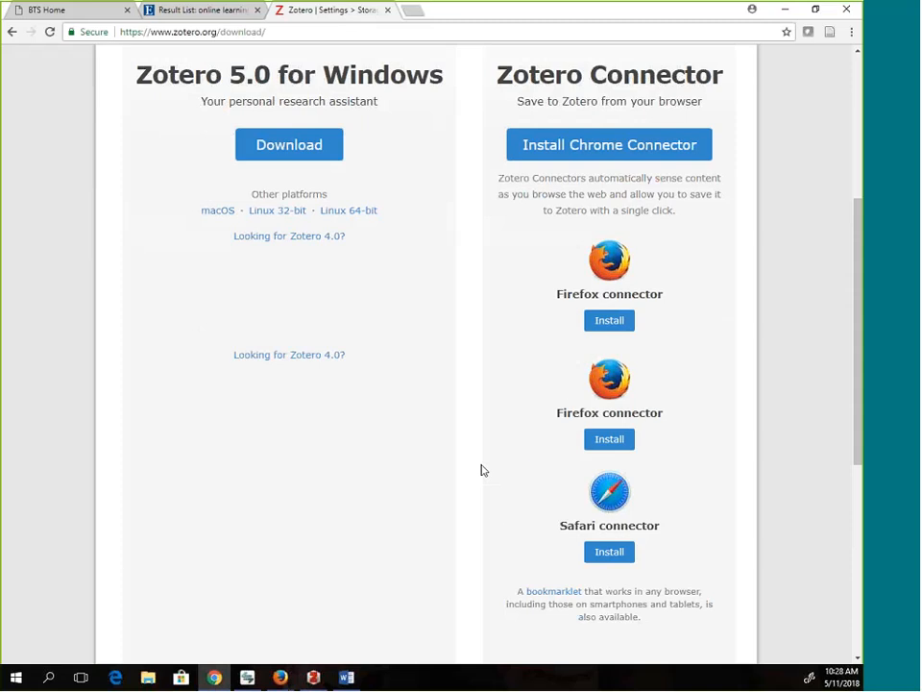
pyautogui.scroll(3, 457, 233)
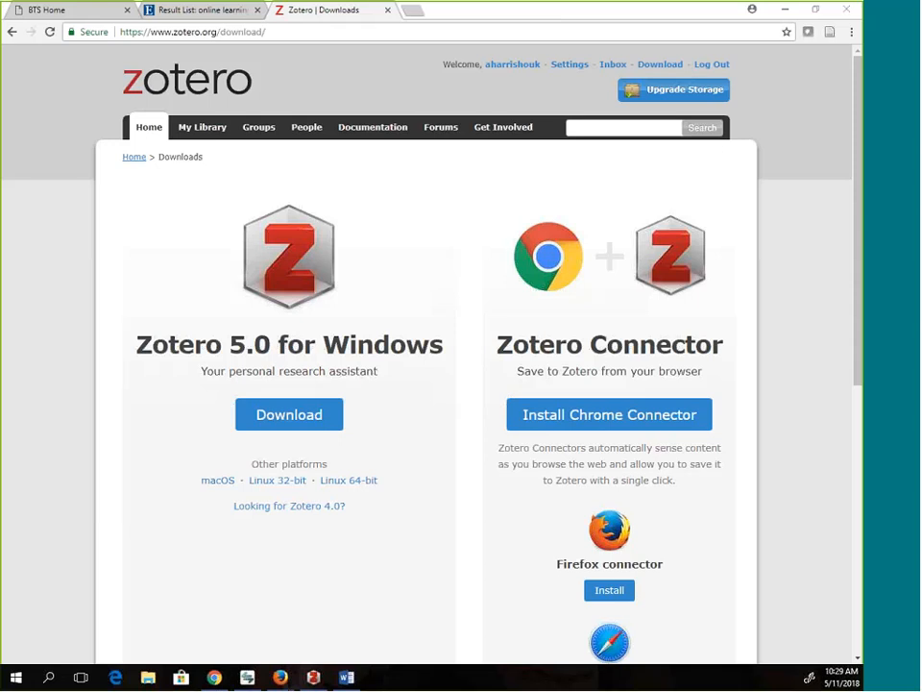
# Switch to the "Introduction to Zotero" slides in the Firefox window
pyautogui.moveTo(314, 674)
pyautogui.moveTo(211, 678)
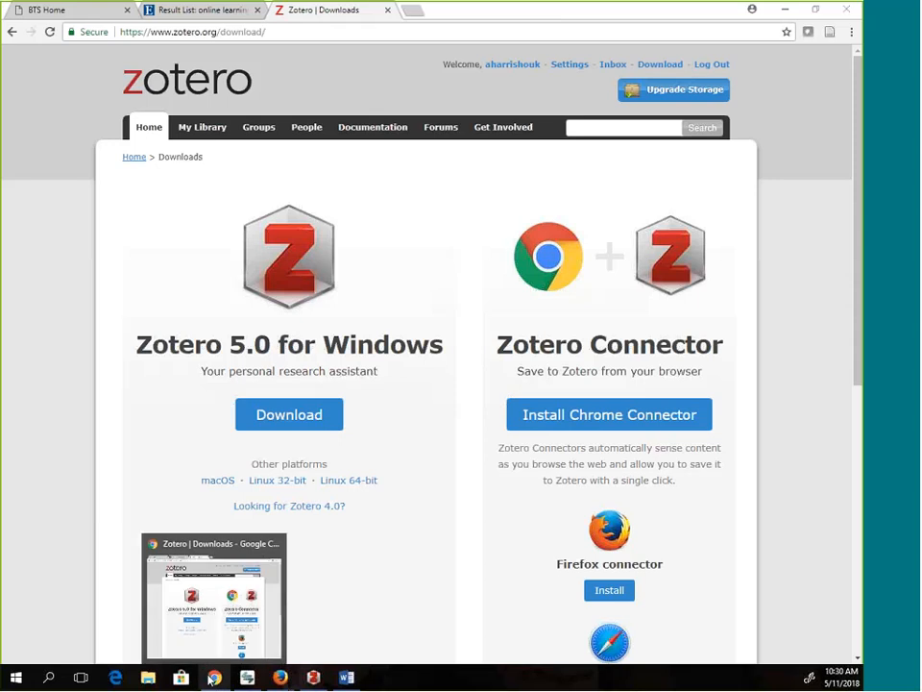
pyautogui.moveTo(280, 679)
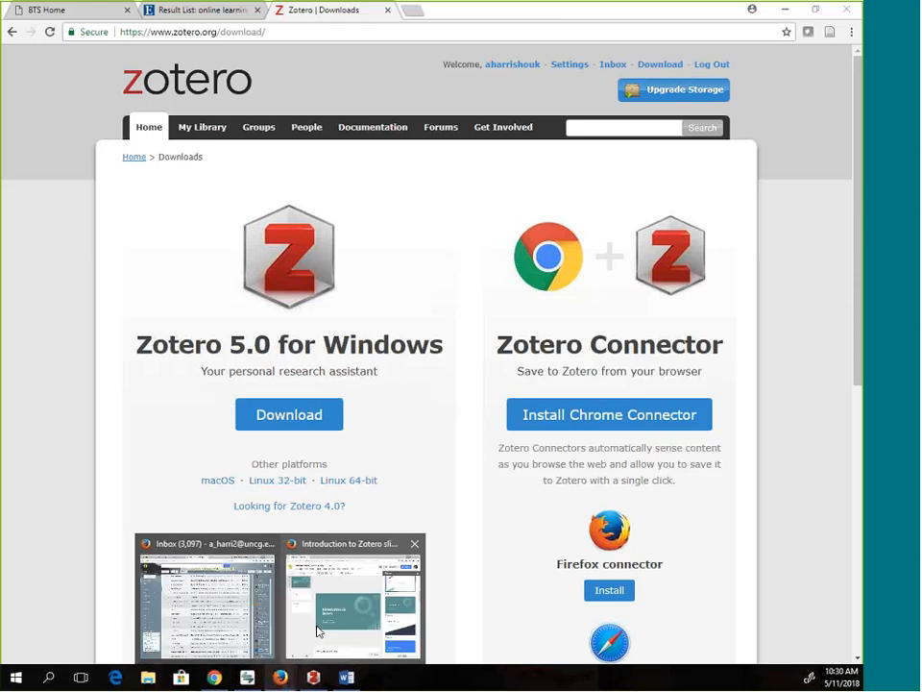